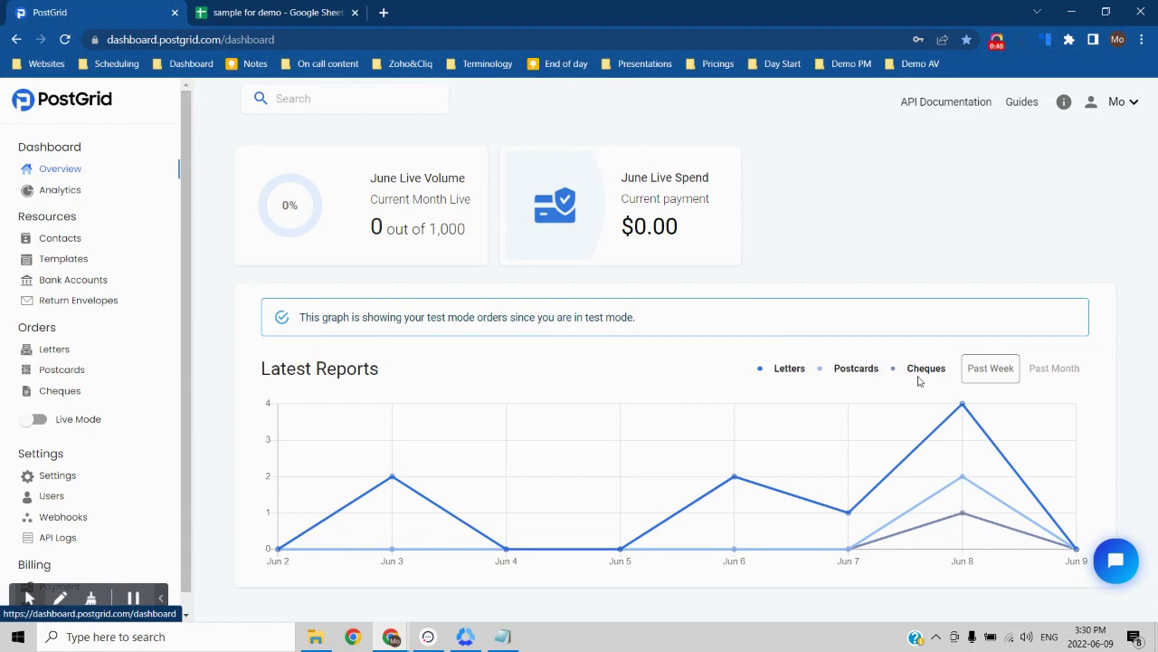
Step: View the past month's order graph and the analytics for postcards, cheques and letters
{"action": "left_click", "coordinate": [1053, 370]}
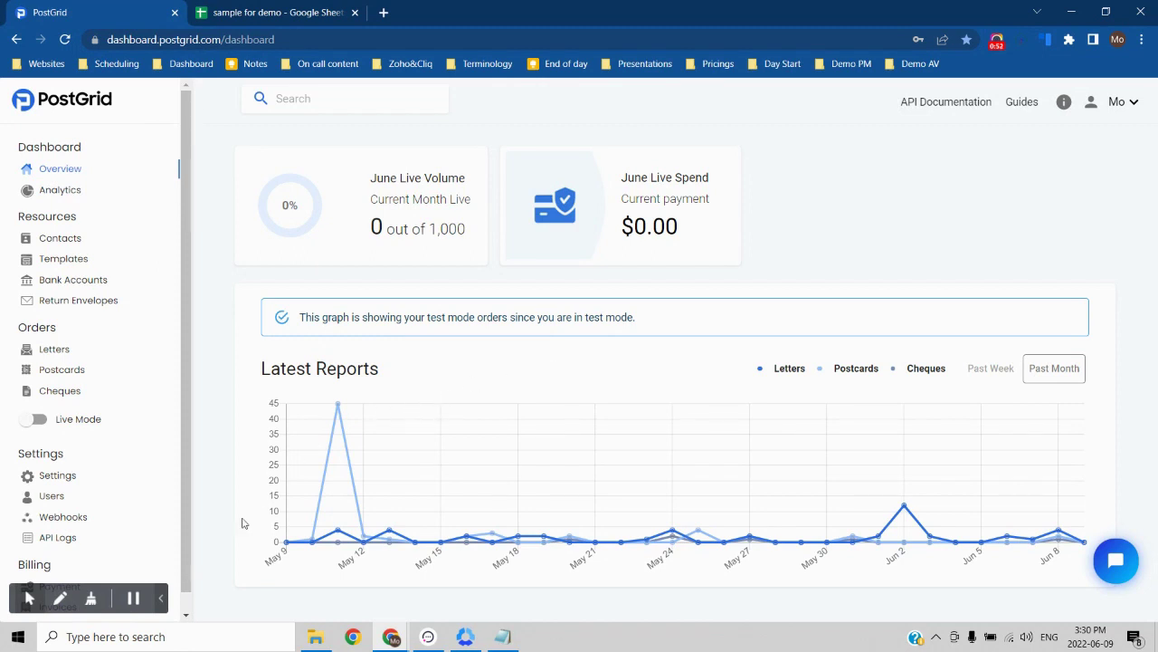
{"action": "left_click", "coordinate": [163, 598]}
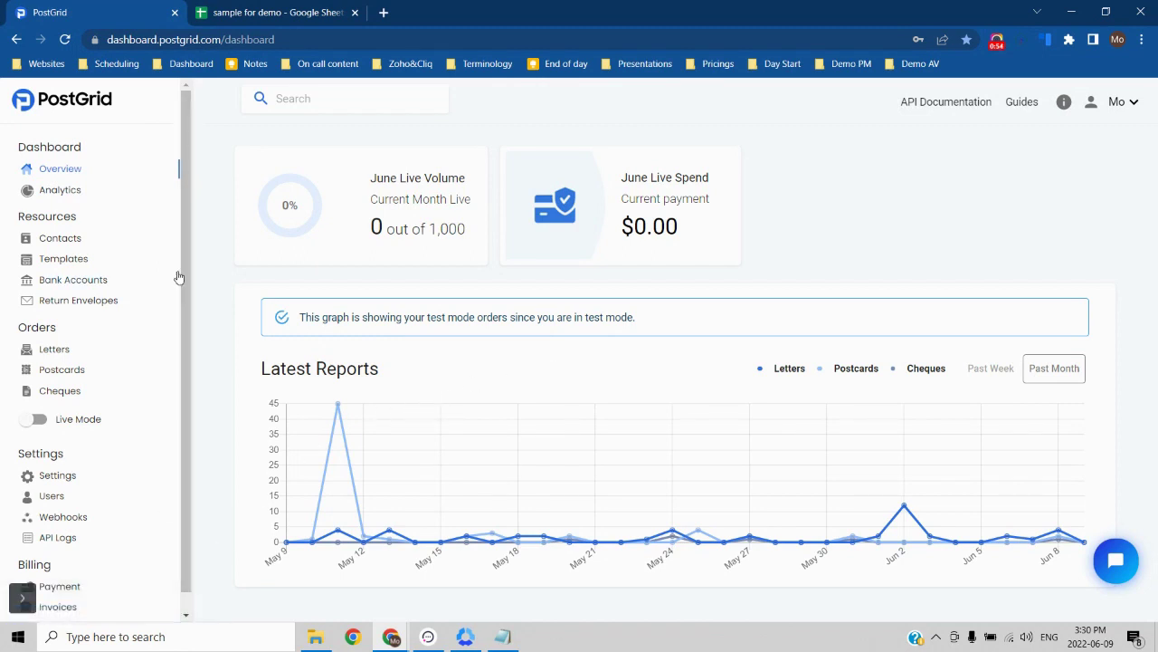
{"action": "left_click", "coordinate": [120, 200]}
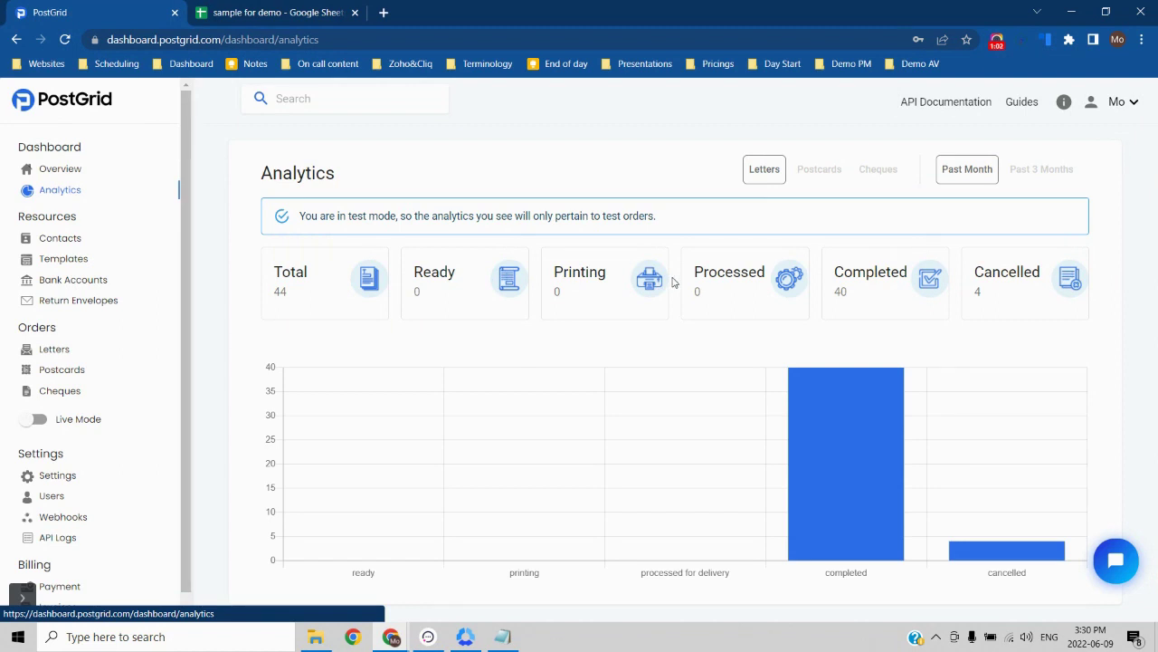
{"action": "left_click", "coordinate": [816, 181]}
{"action": "left_click", "coordinate": [870, 180]}
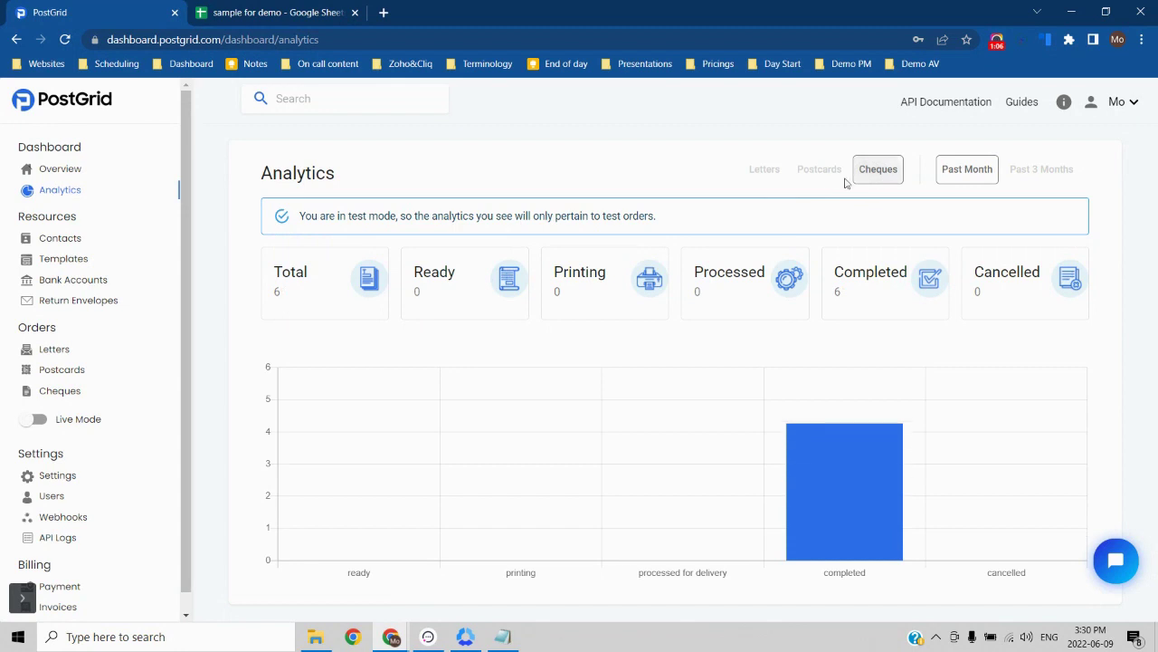
{"action": "left_click", "coordinate": [763, 181]}
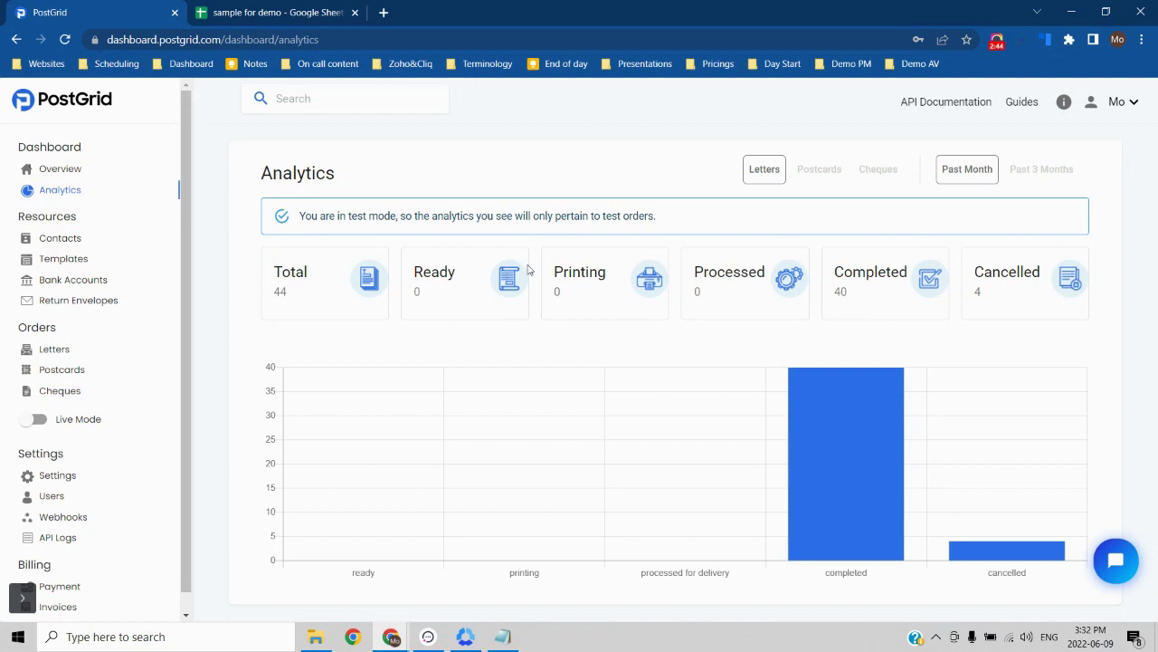
Step: Look at the contact creation form and the CSV contact upload dialog, cancelling the upload
{"action": "left_click", "coordinate": [98, 236]}
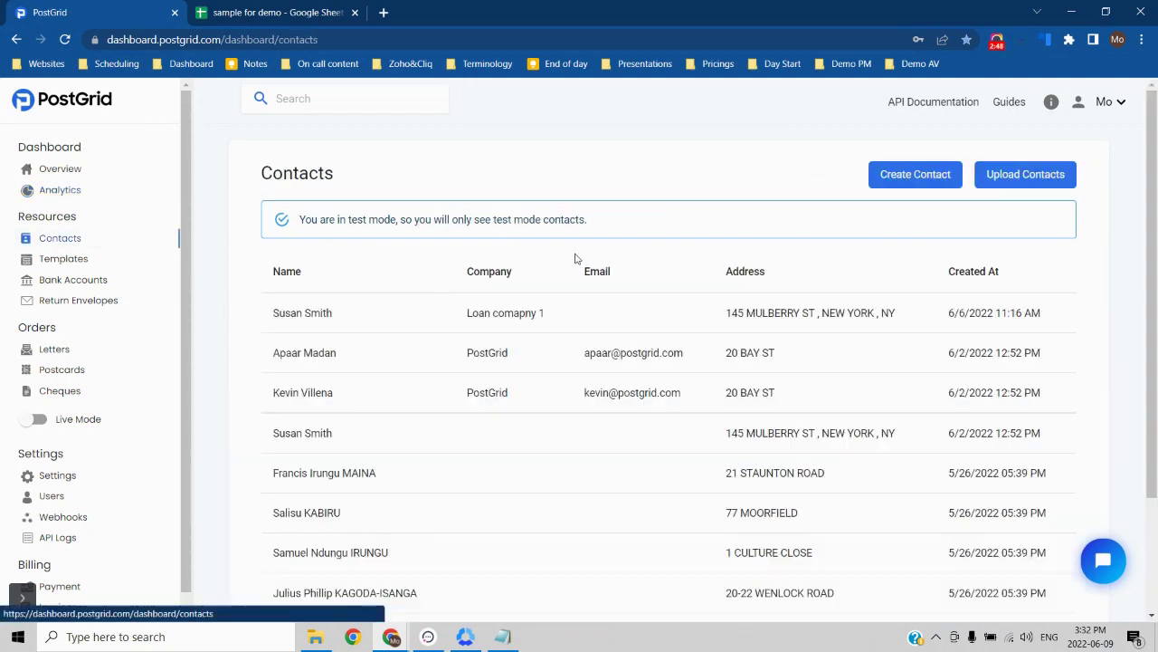
{"action": "left_click", "coordinate": [902, 184]}
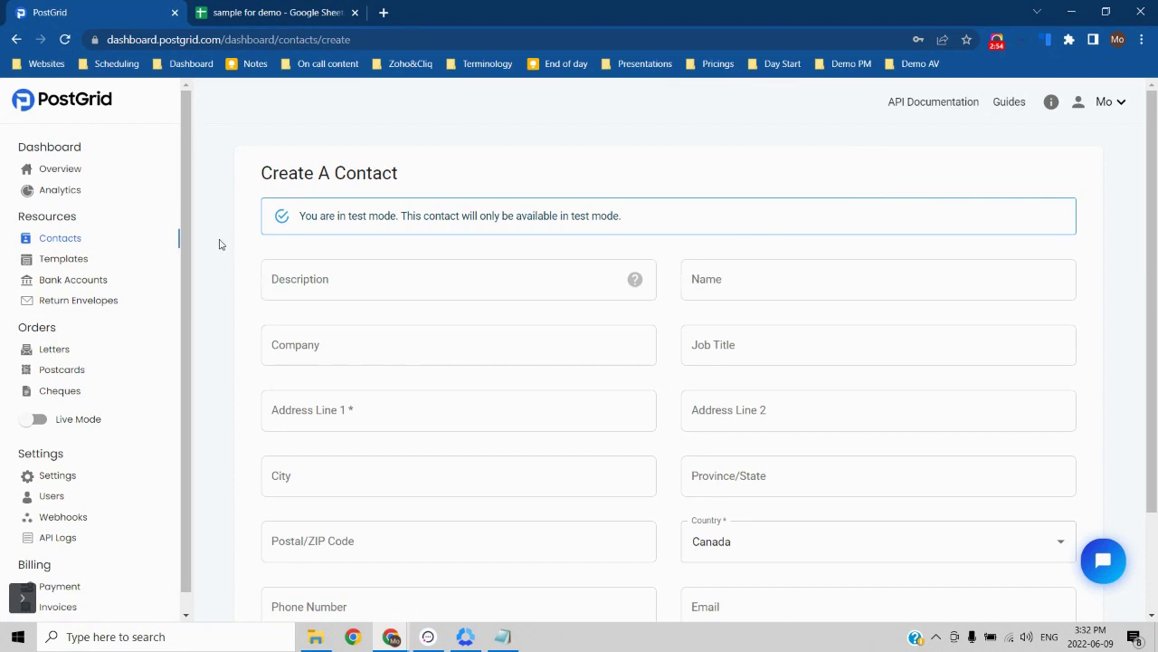
{"action": "left_click", "coordinate": [130, 241]}
{"action": "left_click", "coordinate": [1021, 181]}
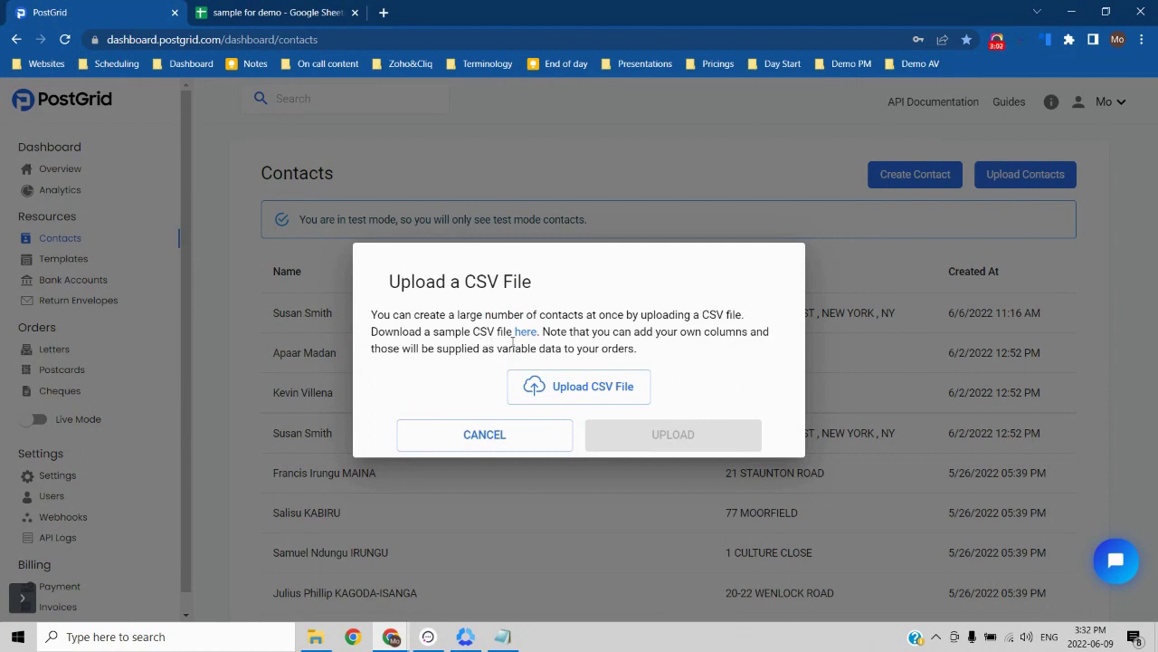
{"action": "left_click", "coordinate": [445, 433]}
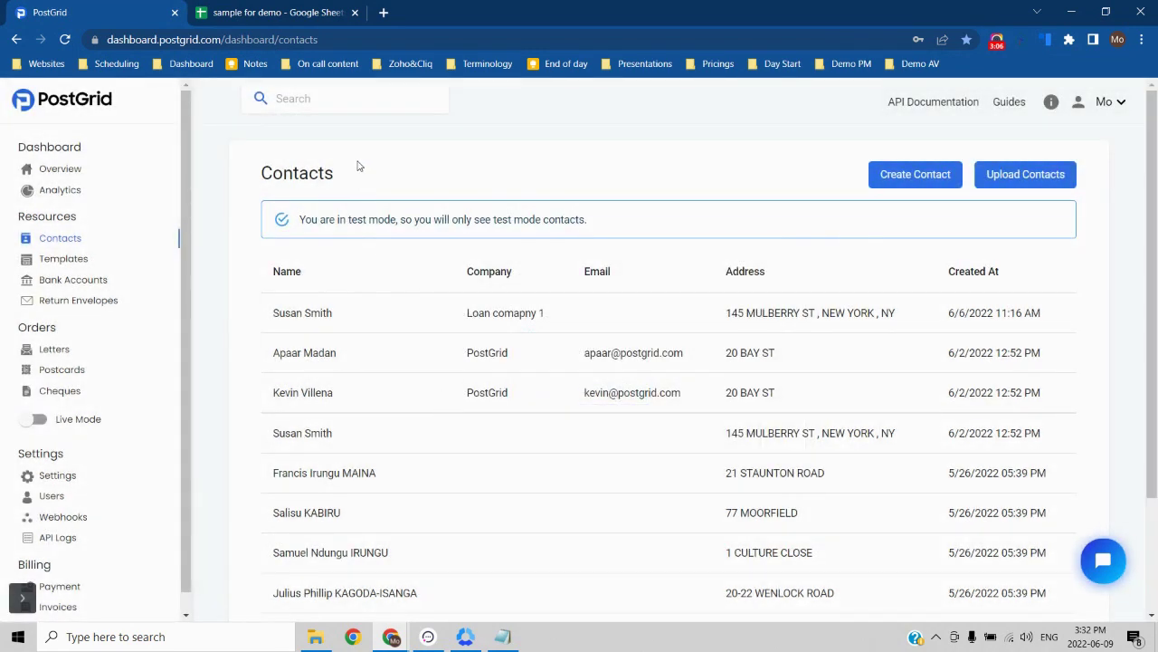
Step: Switch to the "sample for demo" Google Sheet and examine its standard contact headers and the custom date, value, code and property columns
{"action": "left_click", "coordinate": [318, 18]}
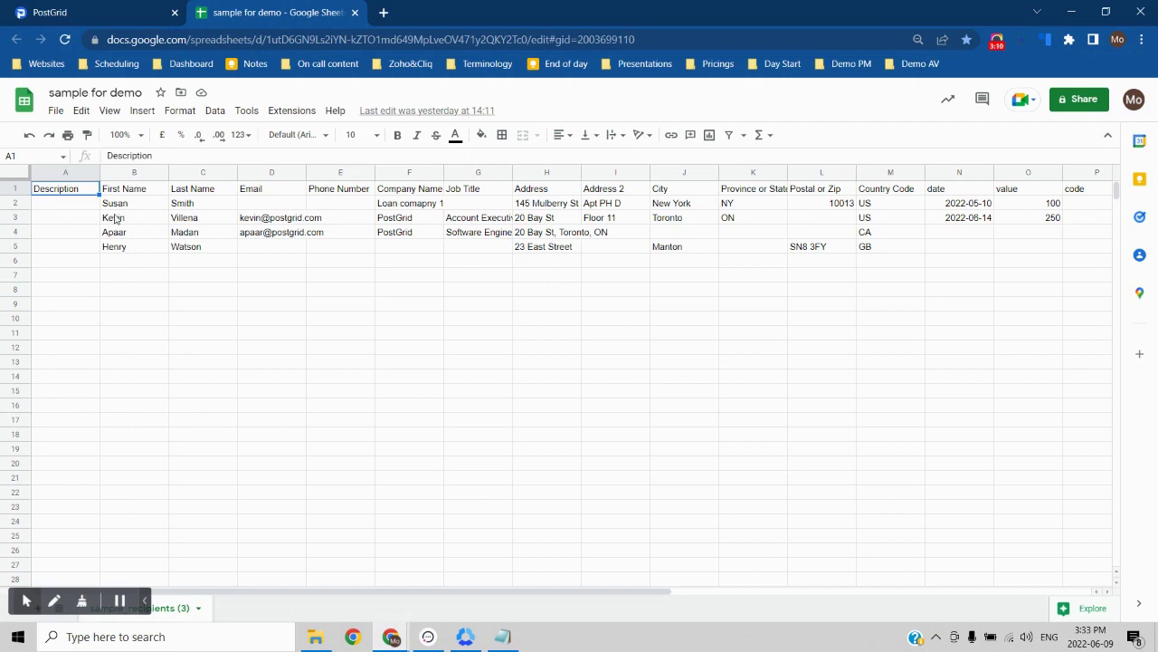
{"action": "left_click_drag", "start_coordinate": [85, 194], "coordinate": [893, 198]}
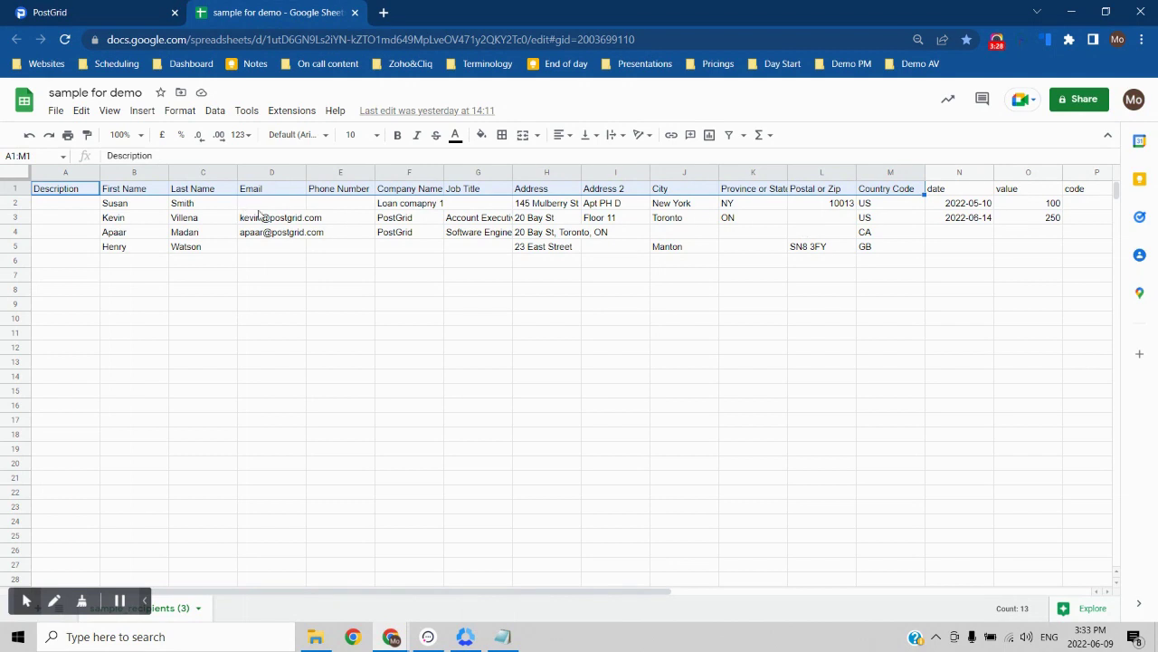
{"action": "left_click_drag", "start_coordinate": [1151, 197], "coordinate": [774, 224]}
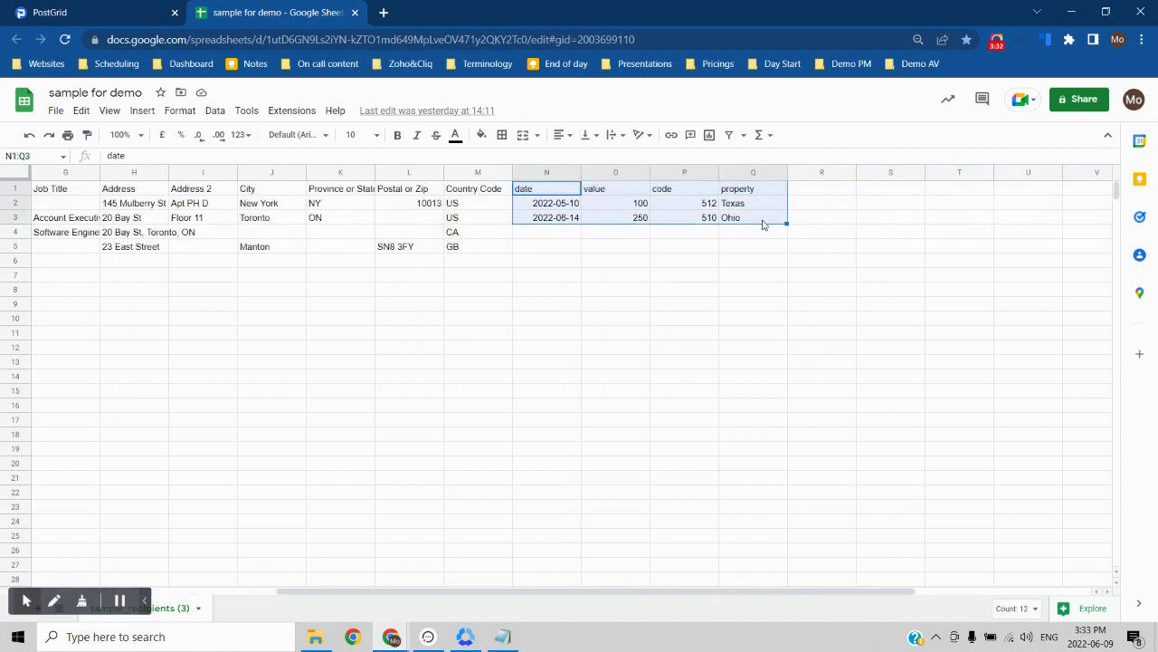
{"action": "left_click_drag", "start_coordinate": [596, 593], "coordinate": [375, 593]}
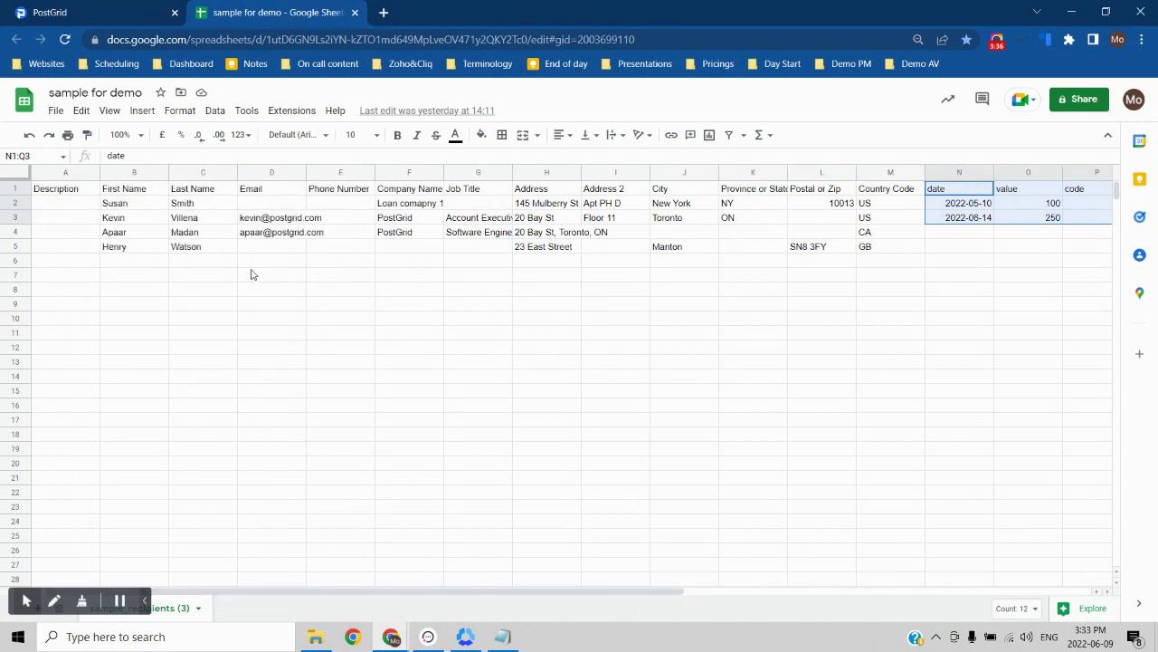
Step: Examine the recipients' name, address and country code columns and the custom variable data in the sheet
{"action": "left_click", "coordinate": [151, 209]}
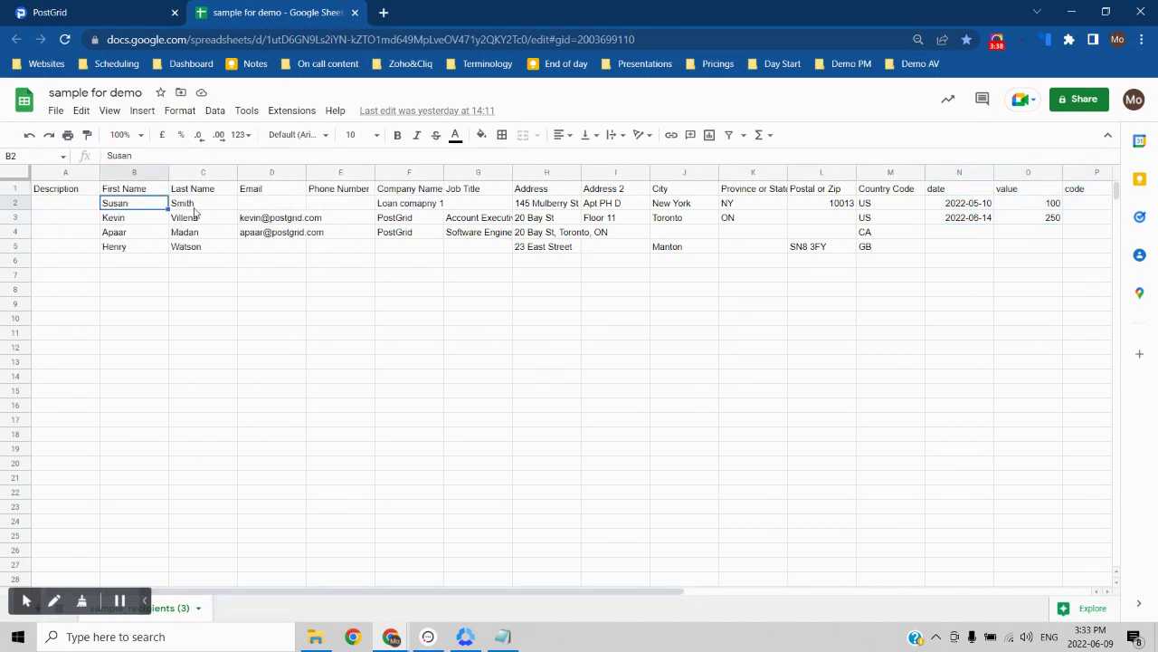
{"action": "left_click", "coordinate": [192, 208]}
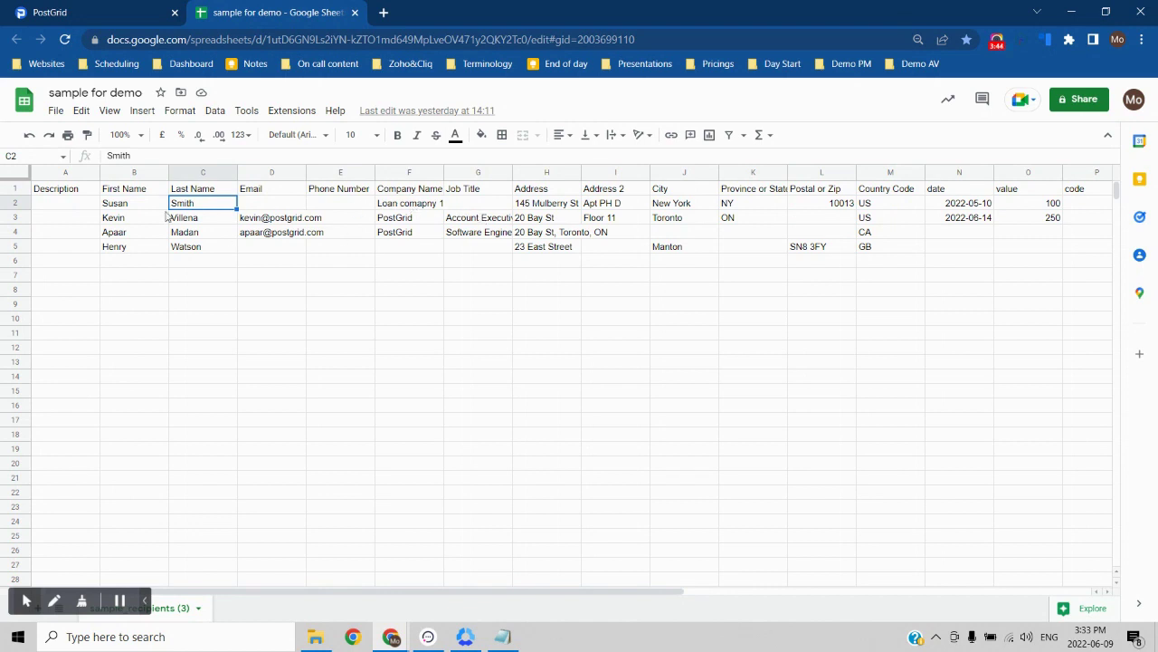
{"action": "left_click_drag", "start_coordinate": [159, 191], "coordinate": [157, 250]}
{"action": "left_click_drag", "start_coordinate": [552, 192], "coordinate": [557, 253]}
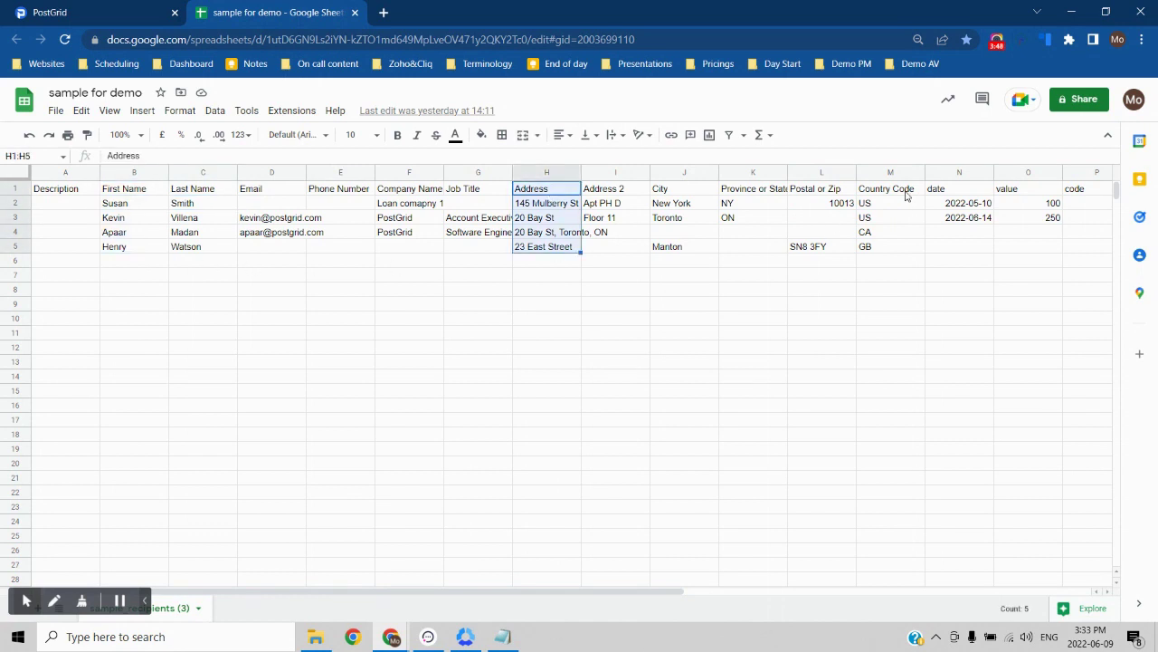
{"action": "left_click_drag", "start_coordinate": [908, 194], "coordinate": [894, 250]}
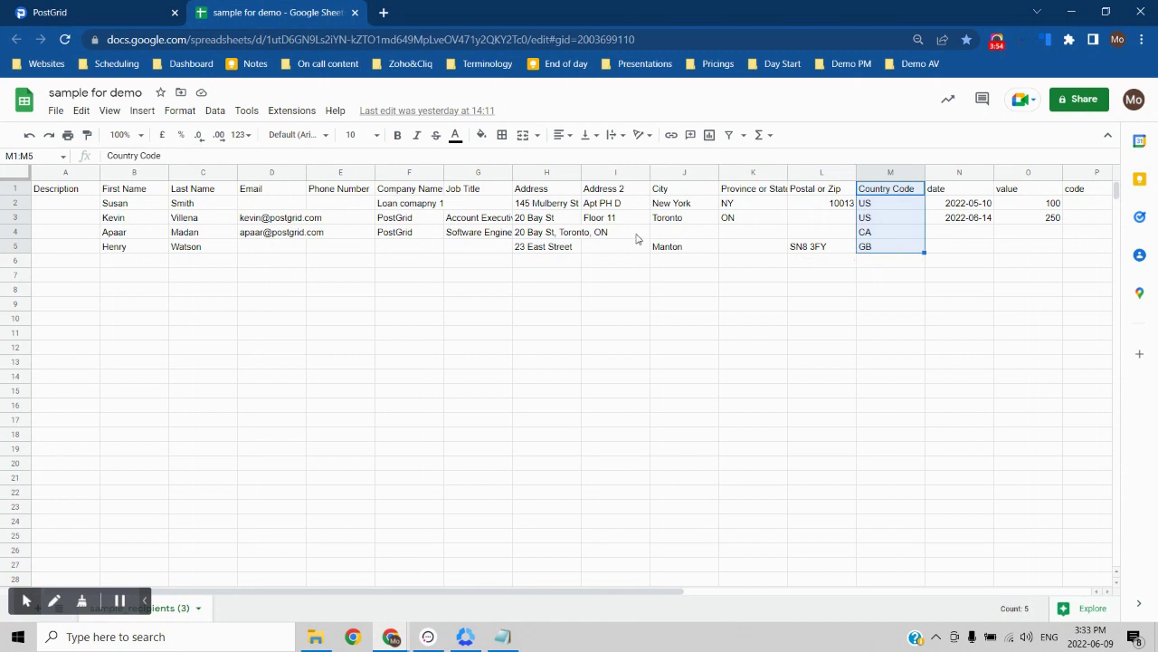
{"action": "left_click_drag", "start_coordinate": [960, 192], "coordinate": [1009, 226]}
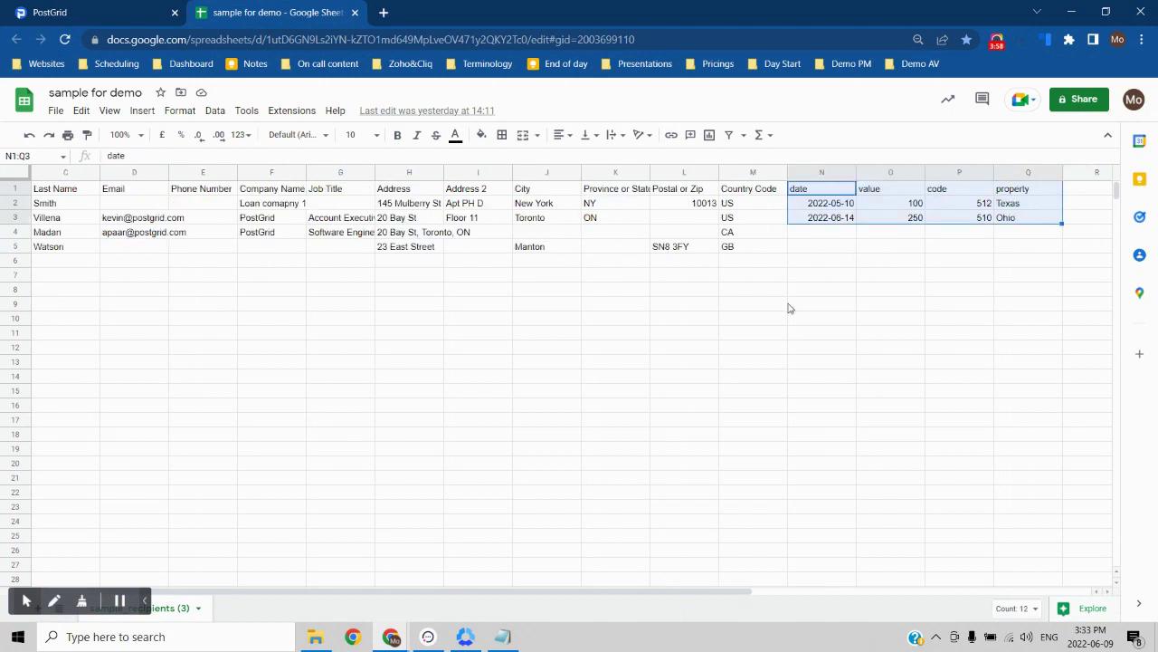
{"action": "left_click_drag", "start_coordinate": [569, 599], "coordinate": [549, 599]}
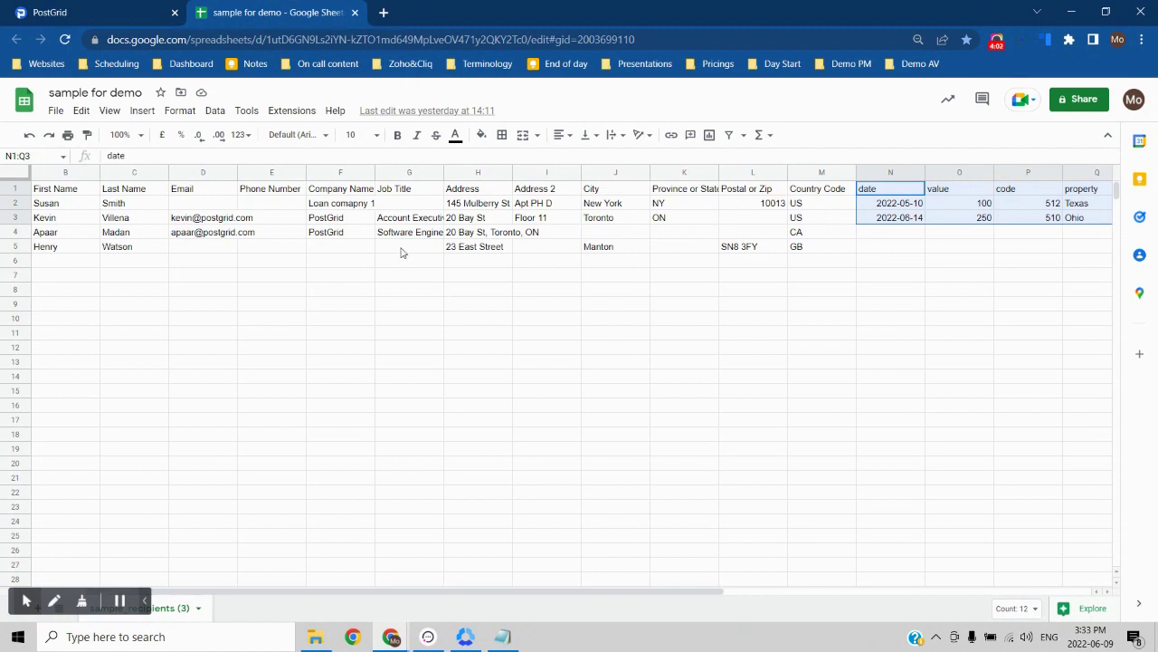
Step: Switch back to PostGrid and create a template described as "Example letter going to the US", without using raw HTML
{"action": "left_click", "coordinate": [161, 6]}
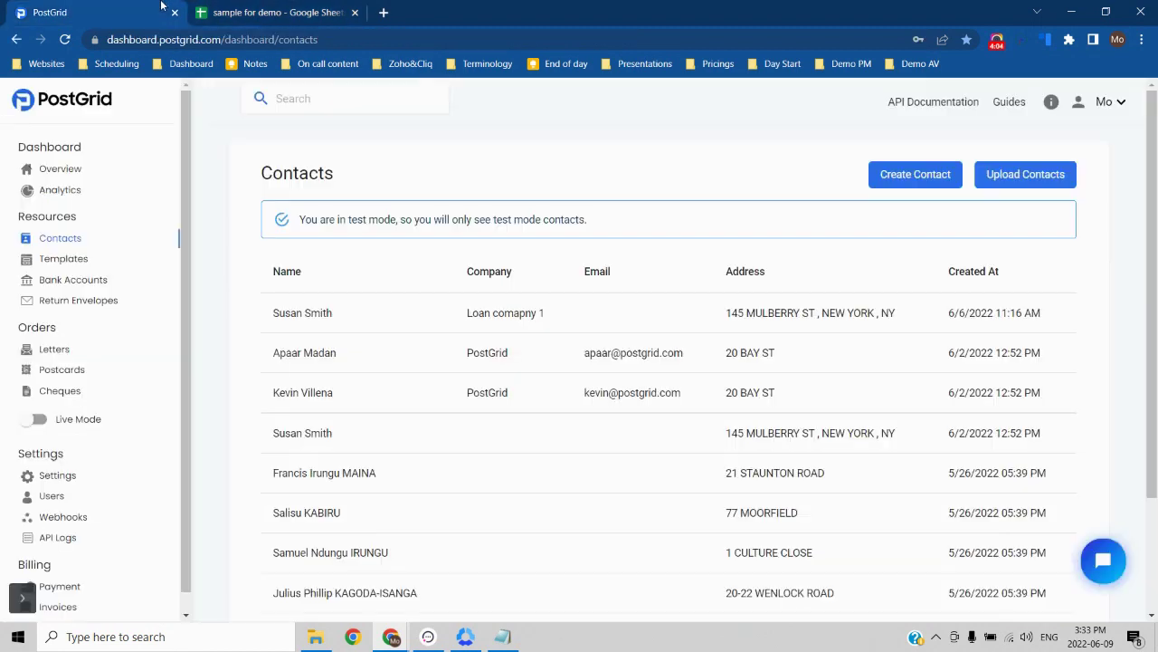
{"action": "left_click", "coordinate": [97, 264]}
{"action": "left_click", "coordinate": [1009, 178]}
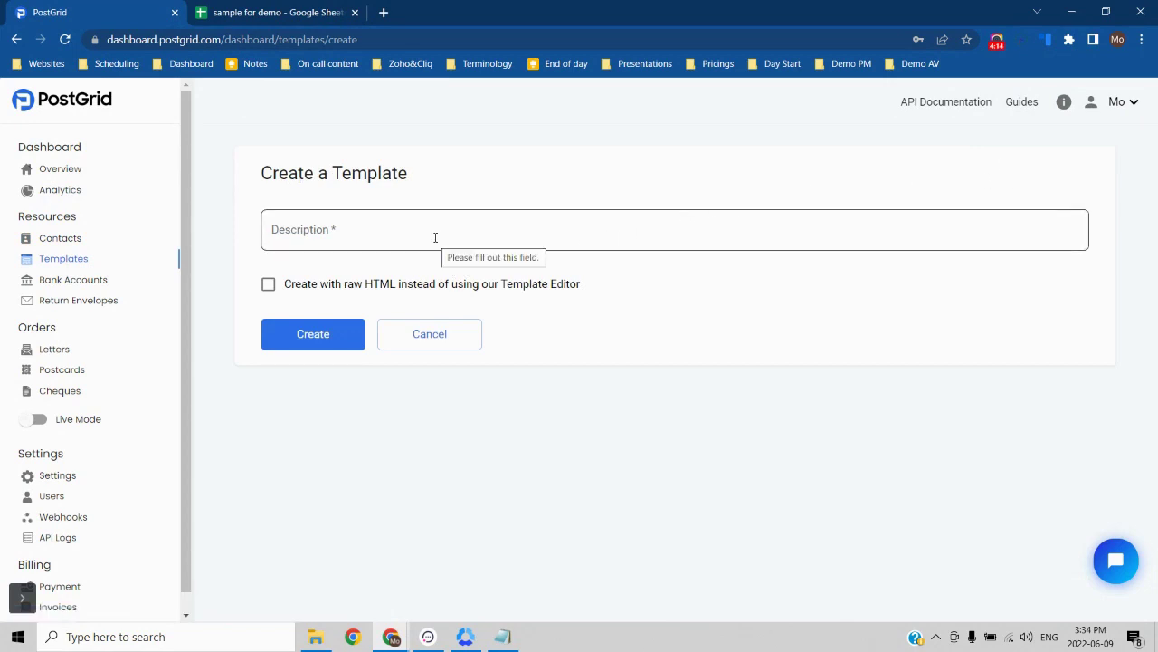
{"action": "left_click", "coordinate": [428, 286]}
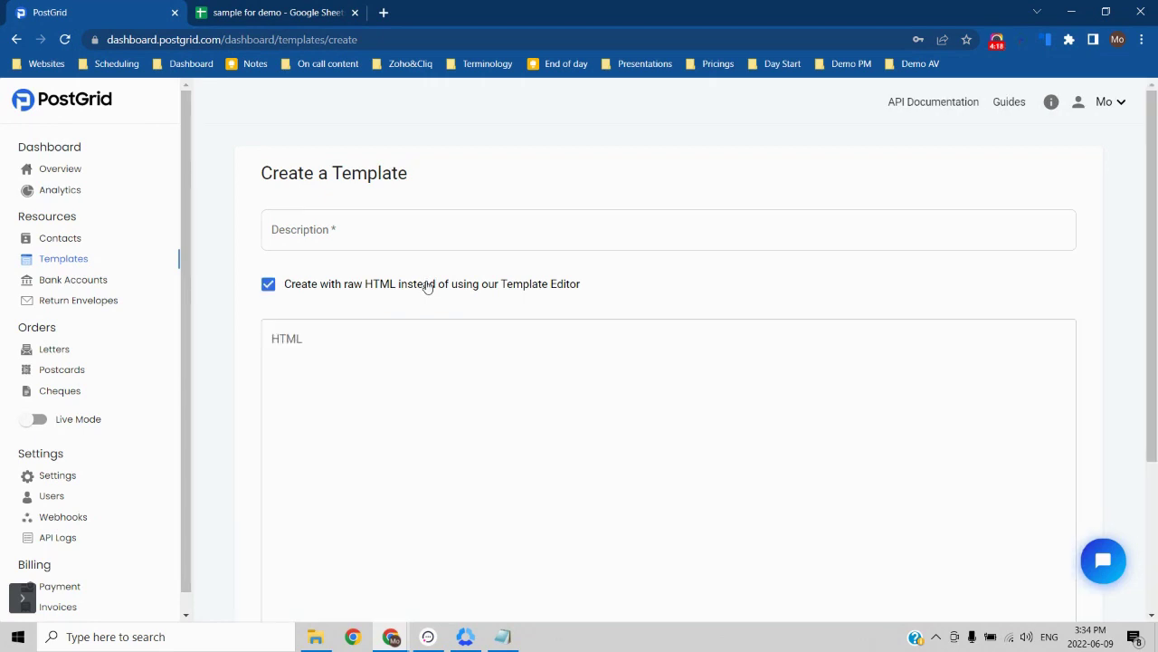
{"action": "left_click", "coordinate": [428, 286]}
{"action": "left_click", "coordinate": [445, 226]}
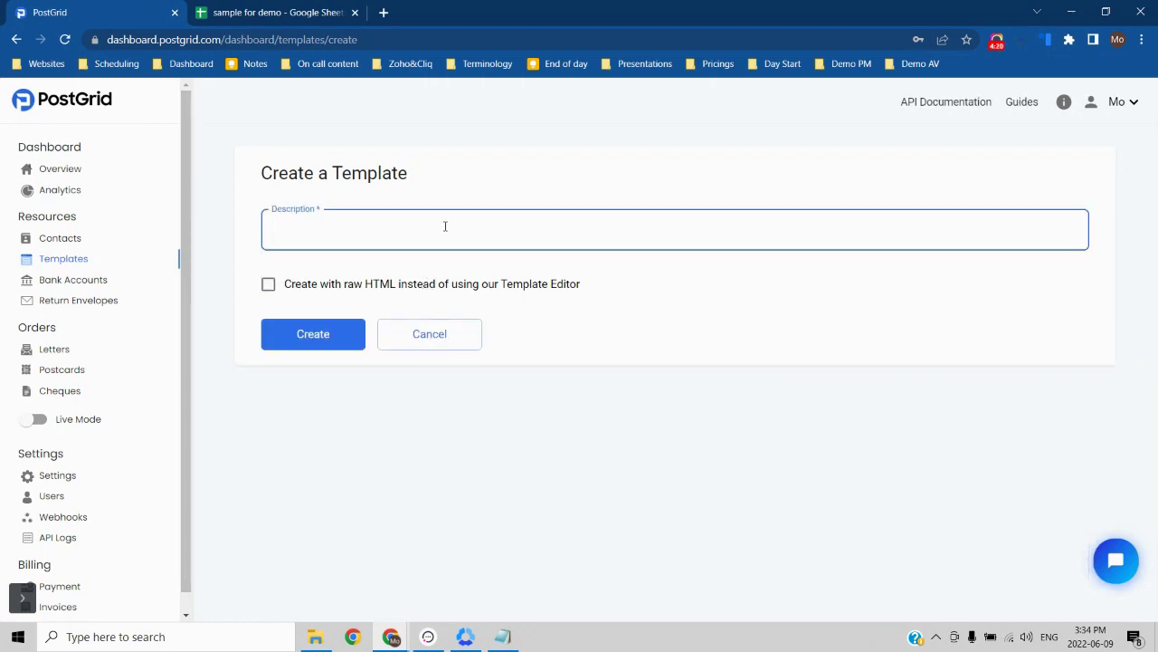
{"action": "type", "text": "Example"}
{"action": "type", "text": "letter going to the US"}
{"action": "left_click", "coordinate": [331, 337]}
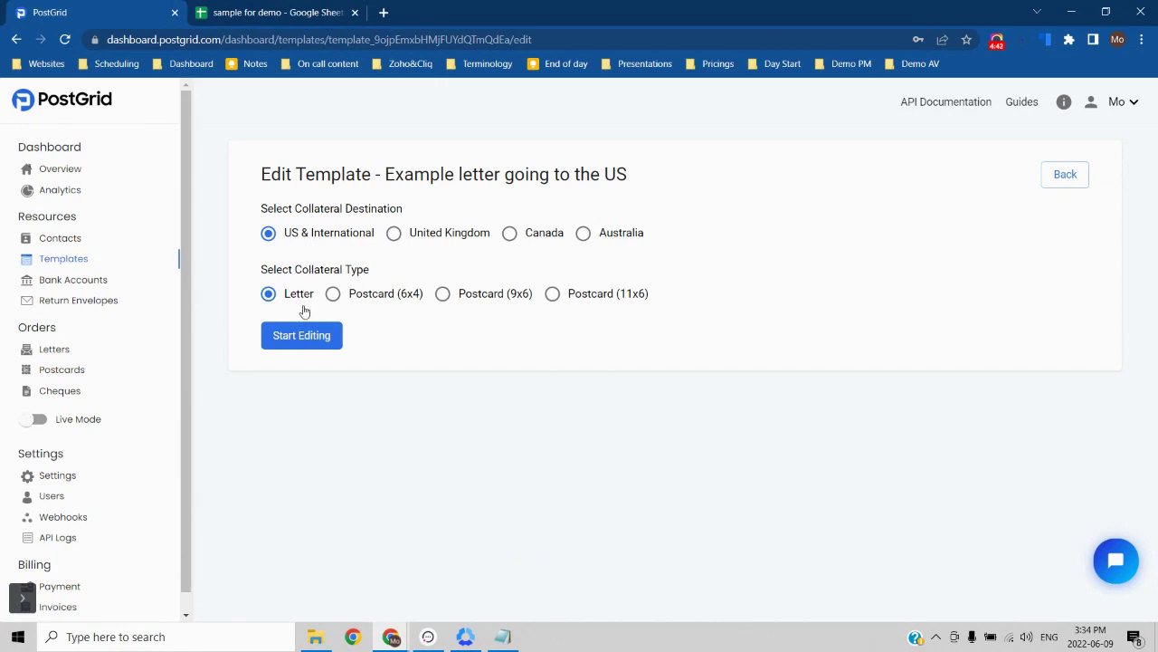
Step: Start editing the template as a US & International letter and browse the stock photos
{"action": "left_click", "coordinate": [304, 335]}
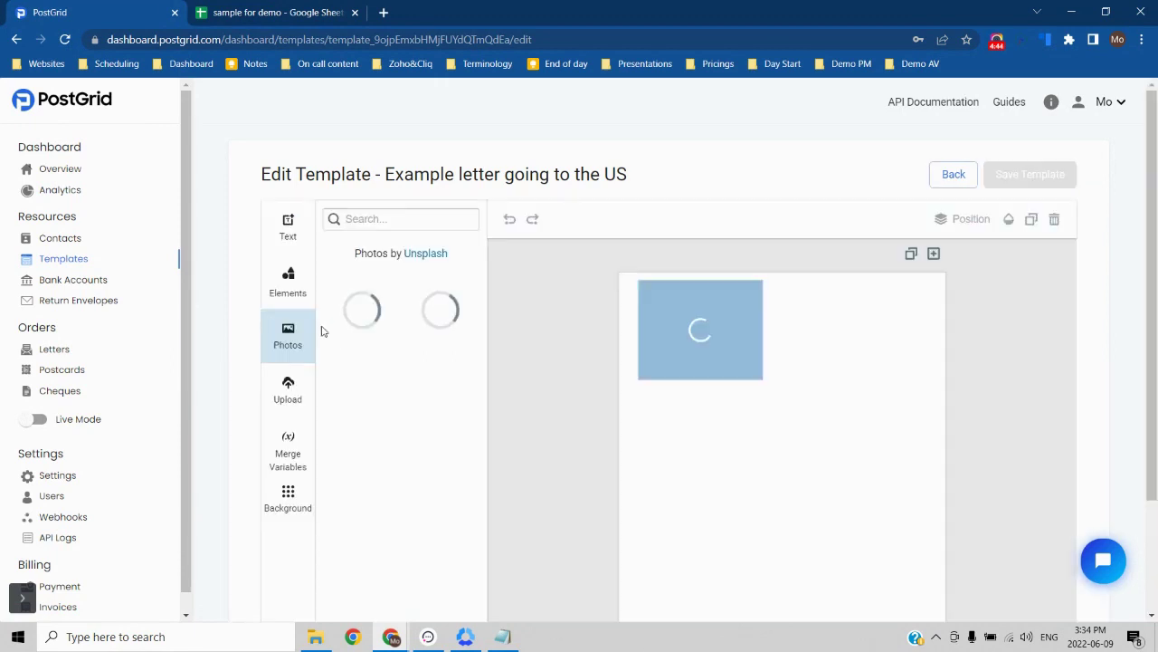
{"action": "scroll", "coordinate": [534, 323], "scroll_direction": "down", "scroll_amount": 3}
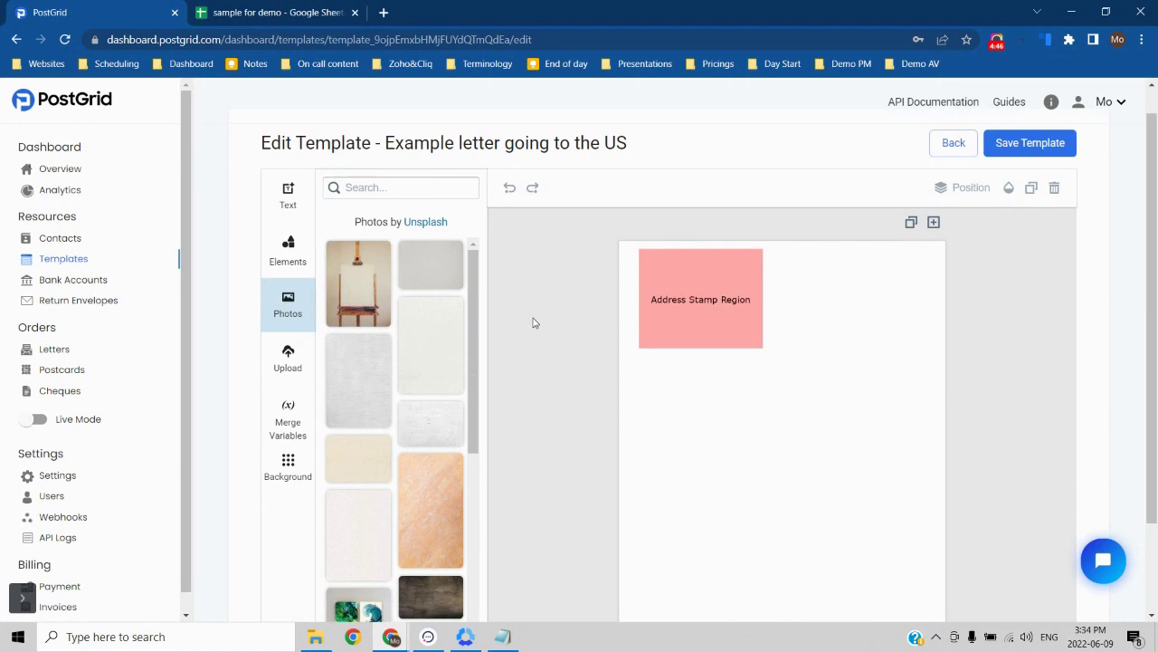
{"action": "scroll", "coordinate": [534, 323], "scroll_direction": "up", "scroll_amount": 2}
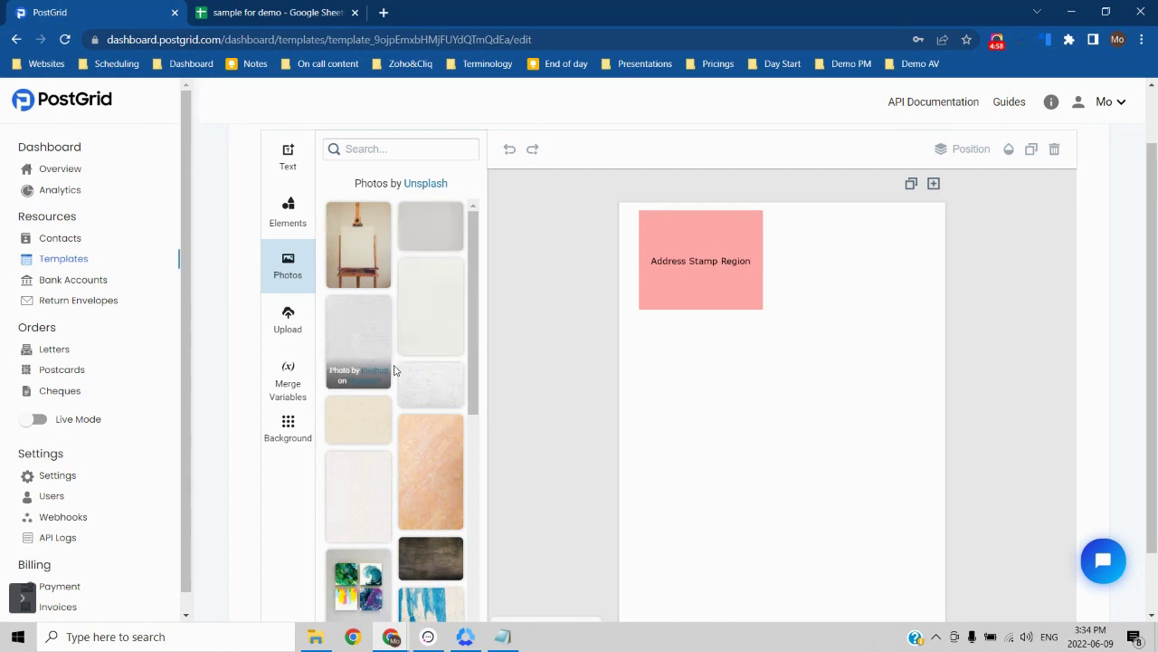
{"action": "scroll", "coordinate": [393, 376], "scroll_direction": "down", "scroll_amount": 10}
{"action": "scroll", "coordinate": [394, 376], "scroll_direction": "down", "scroll_amount": 10}
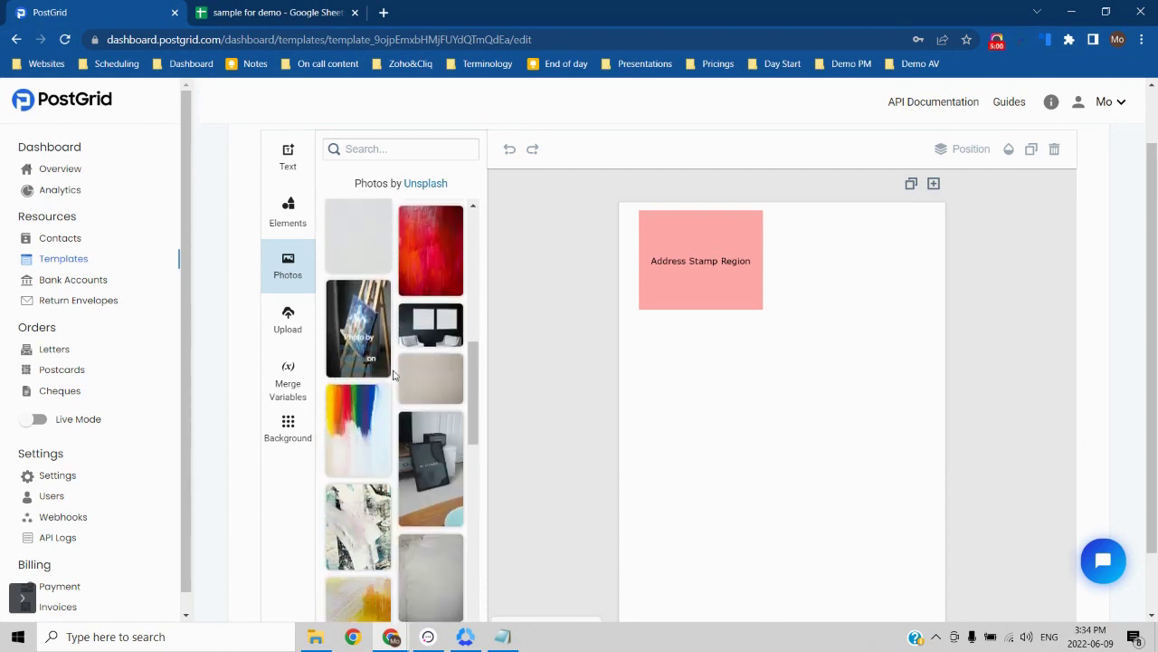
Step: Search the stock photos for "real estate", browse them, and look at the option for uploading own images
{"action": "left_click", "coordinate": [398, 154]}
{"action": "type", "text": "real e"}
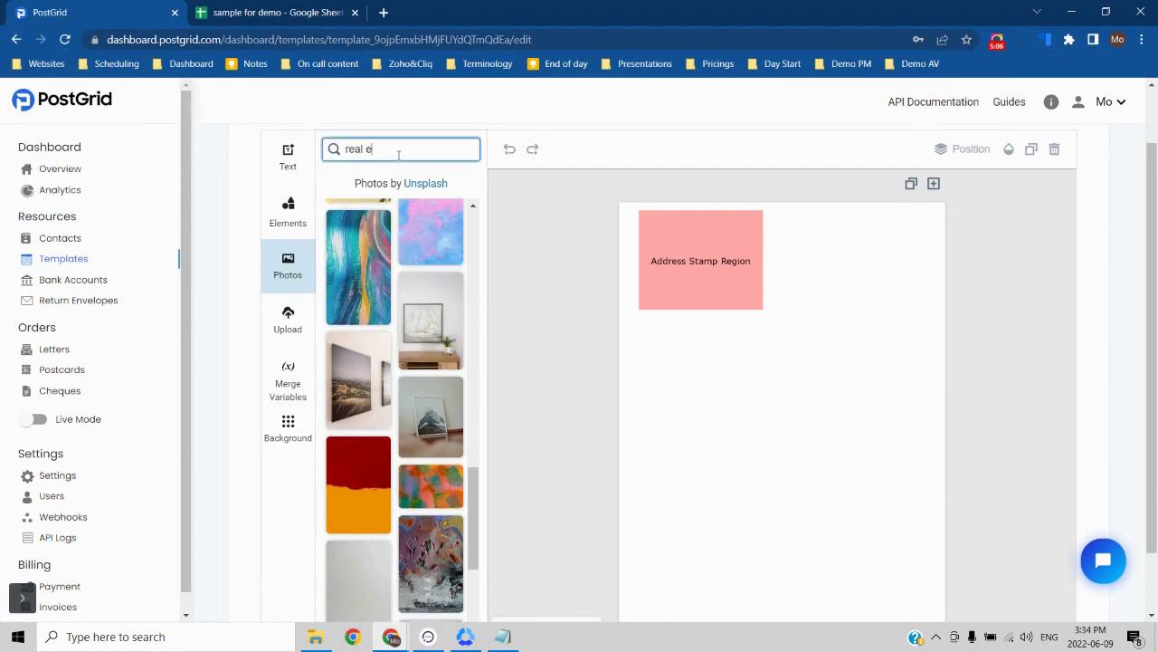
{"action": "type", "text": "state"}
{"action": "key", "text": "Left"}
{"action": "key", "text": "Left"}
{"action": "key", "text": "Left"}
{"action": "type", "text": "t"}
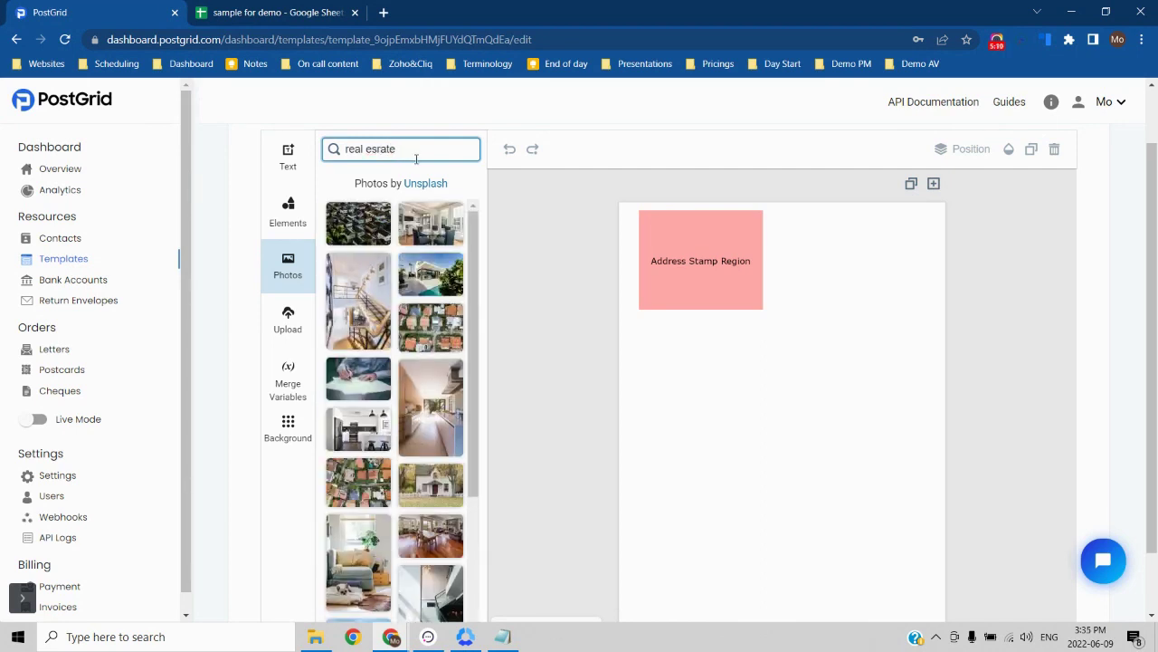
{"action": "key", "text": "BackSpace"}
{"action": "type", "text": "t"}
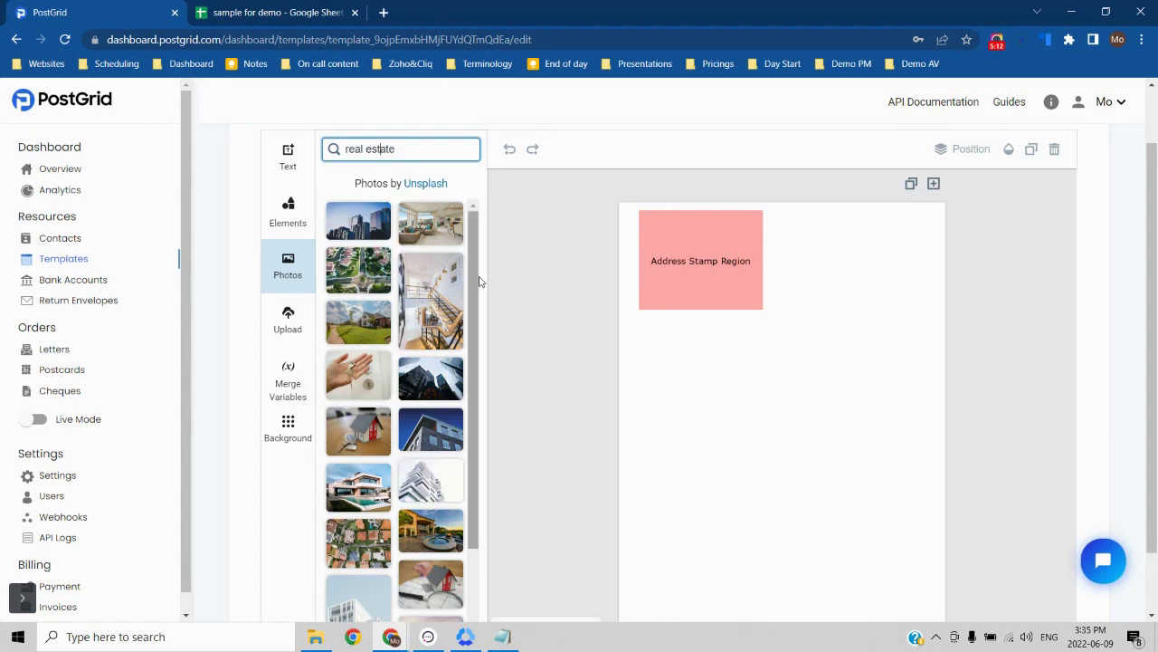
{"action": "scroll", "coordinate": [469, 324], "scroll_direction": "down", "scroll_amount": 3}
{"action": "scroll", "coordinate": [463, 339], "scroll_direction": "down", "scroll_amount": 10}
{"action": "scroll", "coordinate": [462, 339], "scroll_direction": "down", "scroll_amount": 10}
{"action": "scroll", "coordinate": [463, 339], "scroll_direction": "down", "scroll_amount": 2}
{"action": "left_click", "coordinate": [298, 331]}
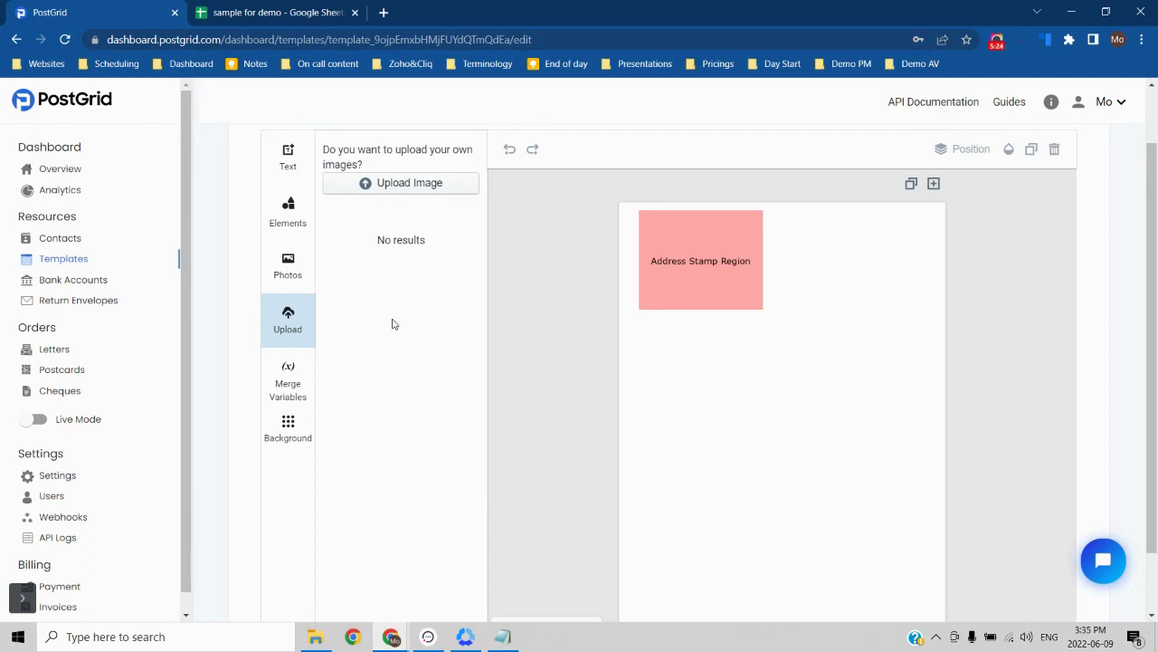
Step: Add the stock photo of blue rectangles to the letter and place it beside the Address Stamp Region
{"action": "left_click", "coordinate": [311, 274]}
{"action": "scroll", "coordinate": [419, 381], "scroll_direction": "down", "scroll_amount": 5}
{"action": "left_click", "coordinate": [447, 365]}
{"action": "left_click_drag", "start_coordinate": [767, 410], "coordinate": [836, 256]}
{"action": "left_click", "coordinate": [799, 341]}
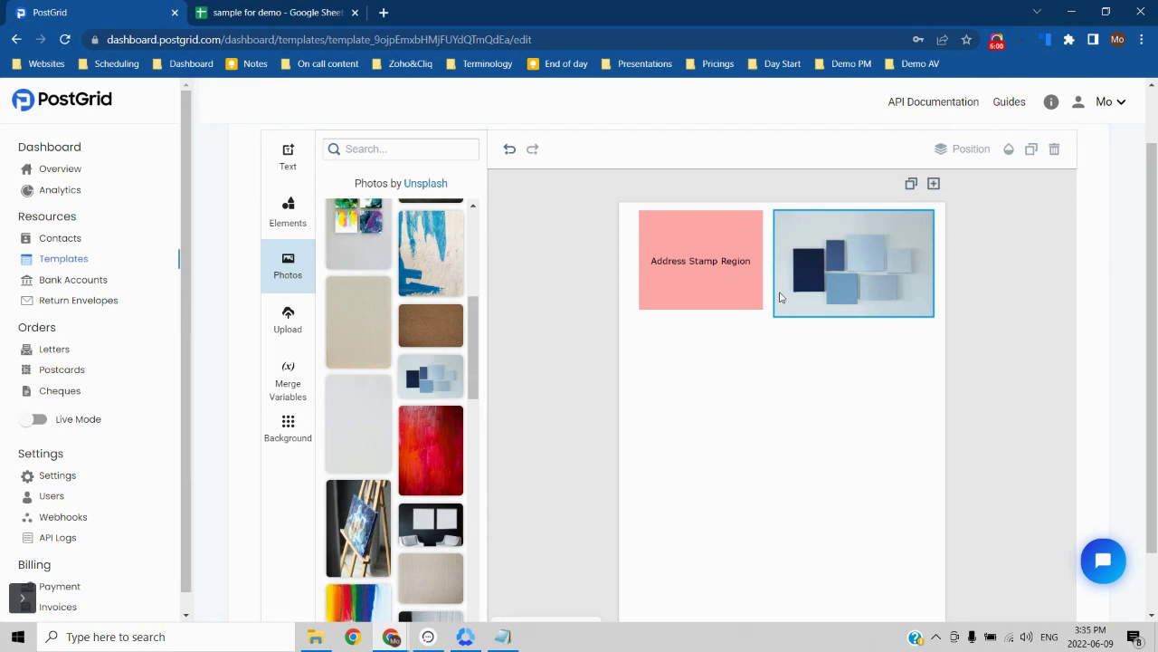
Step: Select the photo placed beside the Address Stamp Region to view its image editing options
{"action": "left_click", "coordinate": [780, 297]}
{"action": "left_click", "coordinate": [750, 342]}
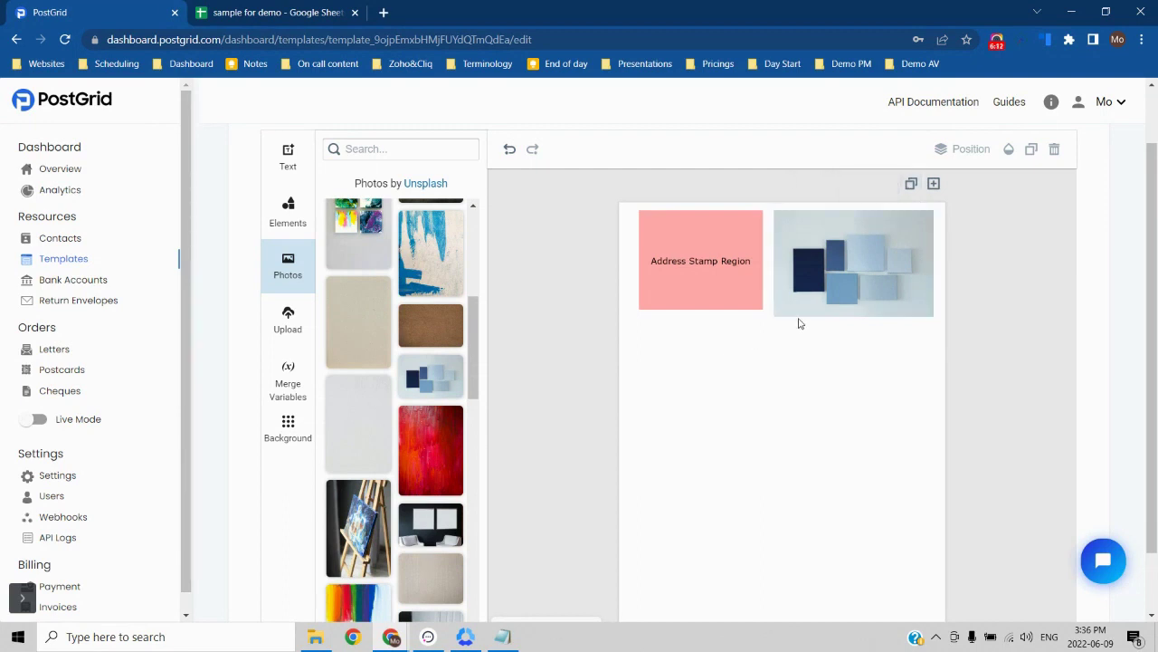
{"action": "left_click", "coordinate": [915, 221]}
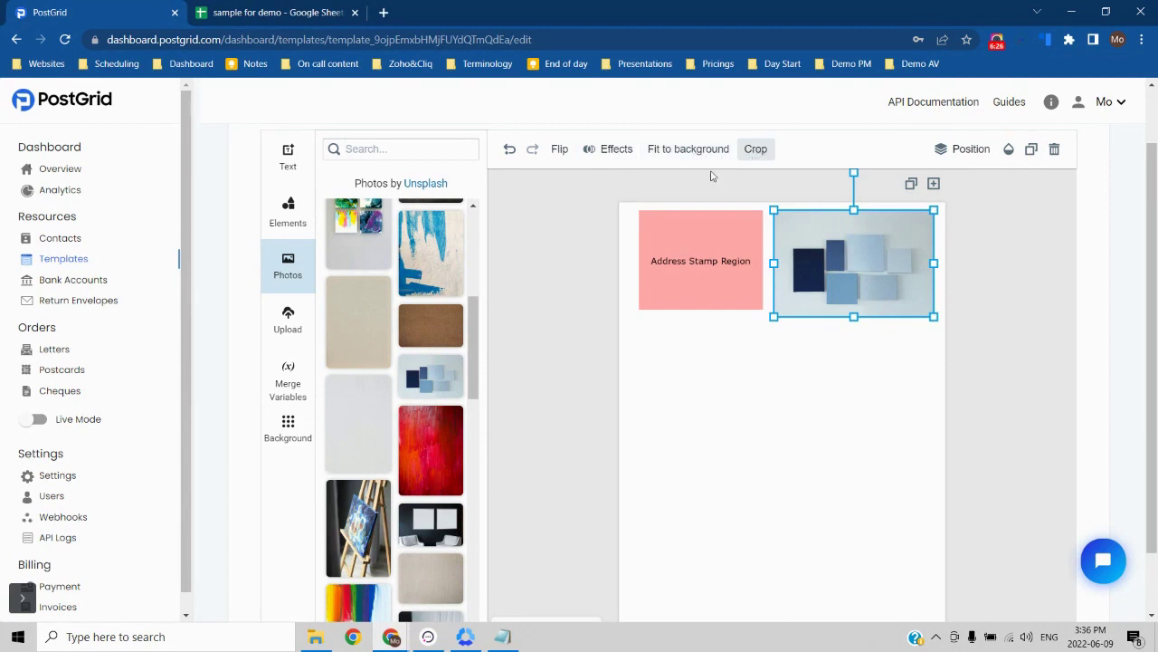
Step: Add a body text box to the letter below the Address Stamp Region and set its font size to 35
{"action": "left_click", "coordinate": [707, 376]}
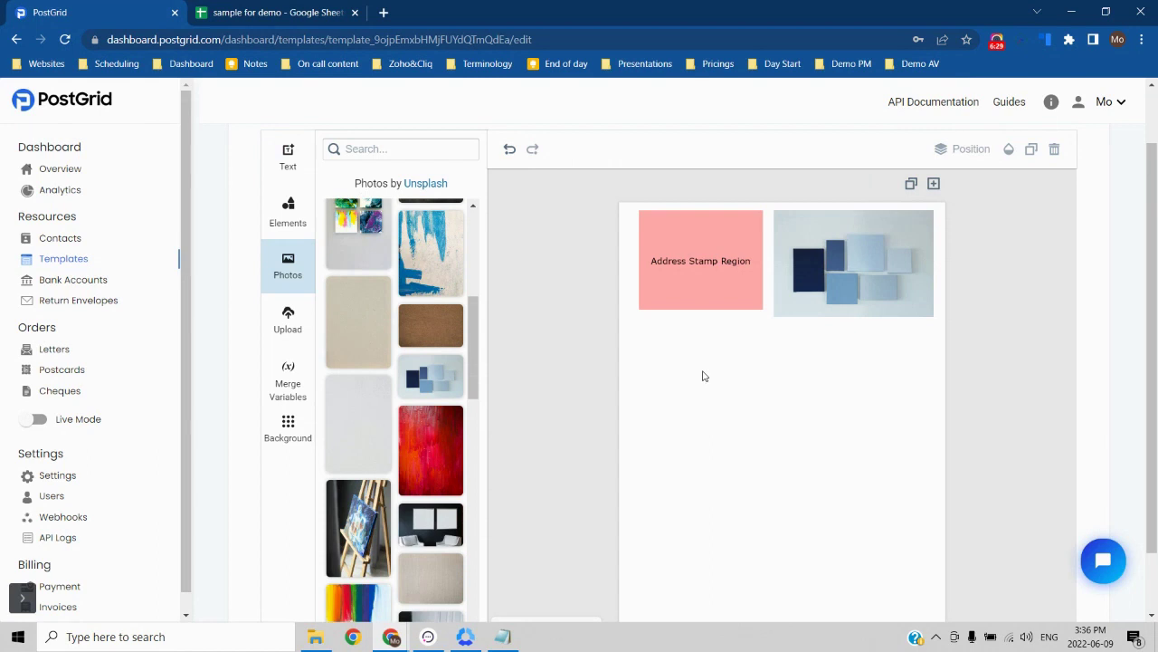
{"action": "left_click", "coordinate": [292, 173]}
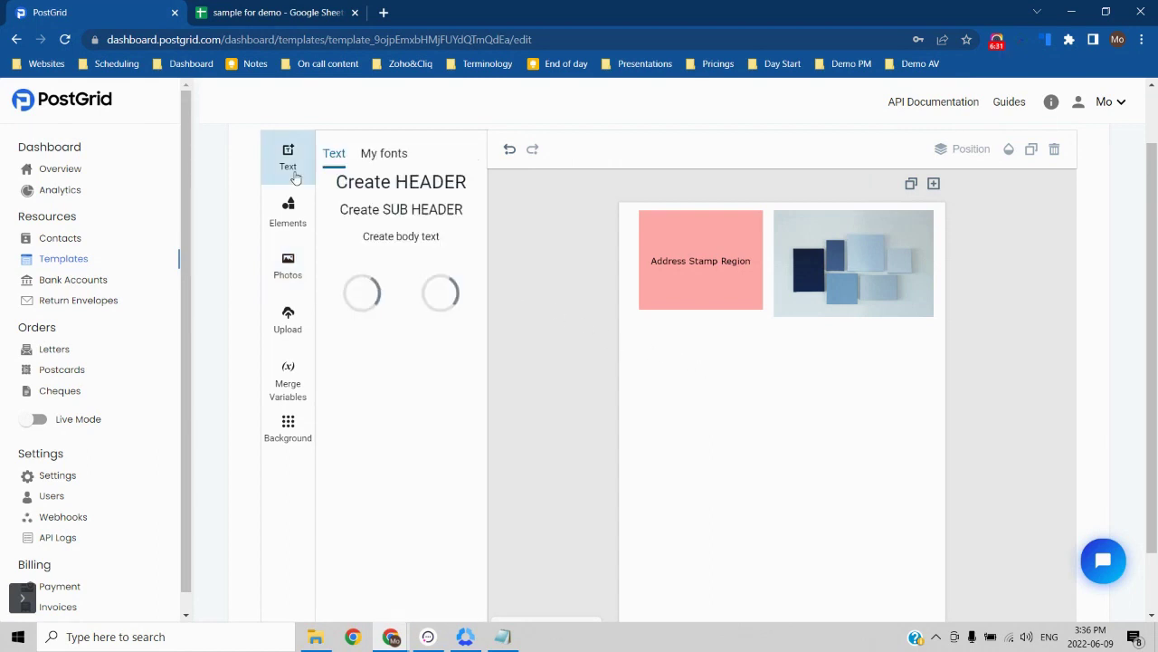
{"action": "left_click", "coordinate": [376, 236]}
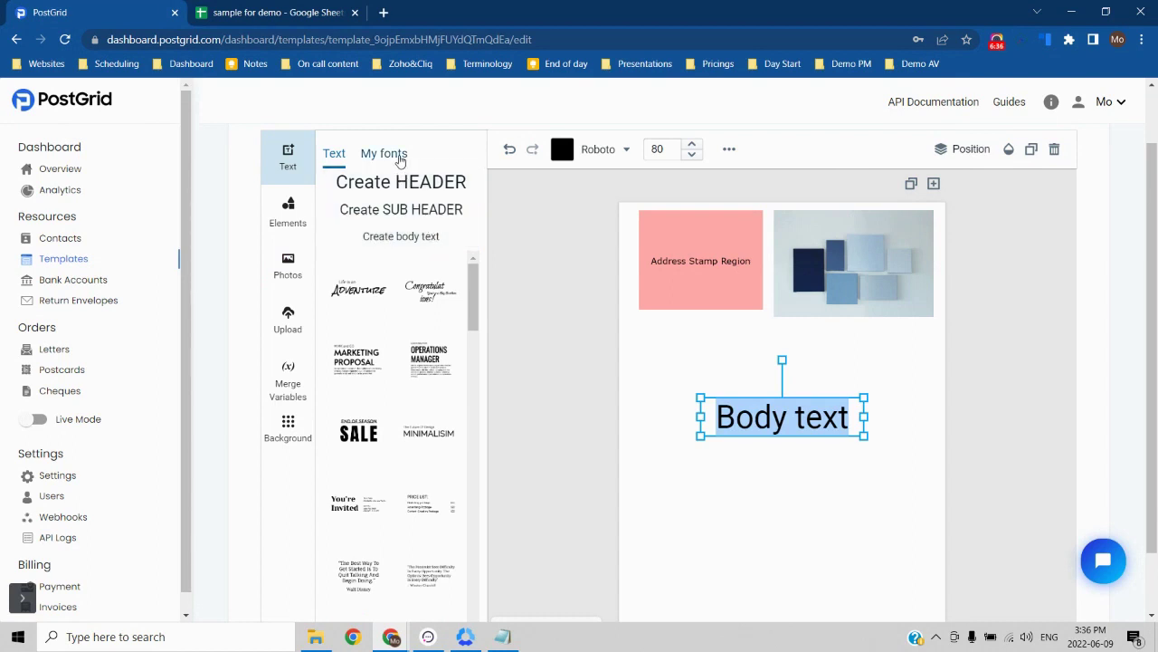
{"action": "left_click", "coordinate": [666, 150]}
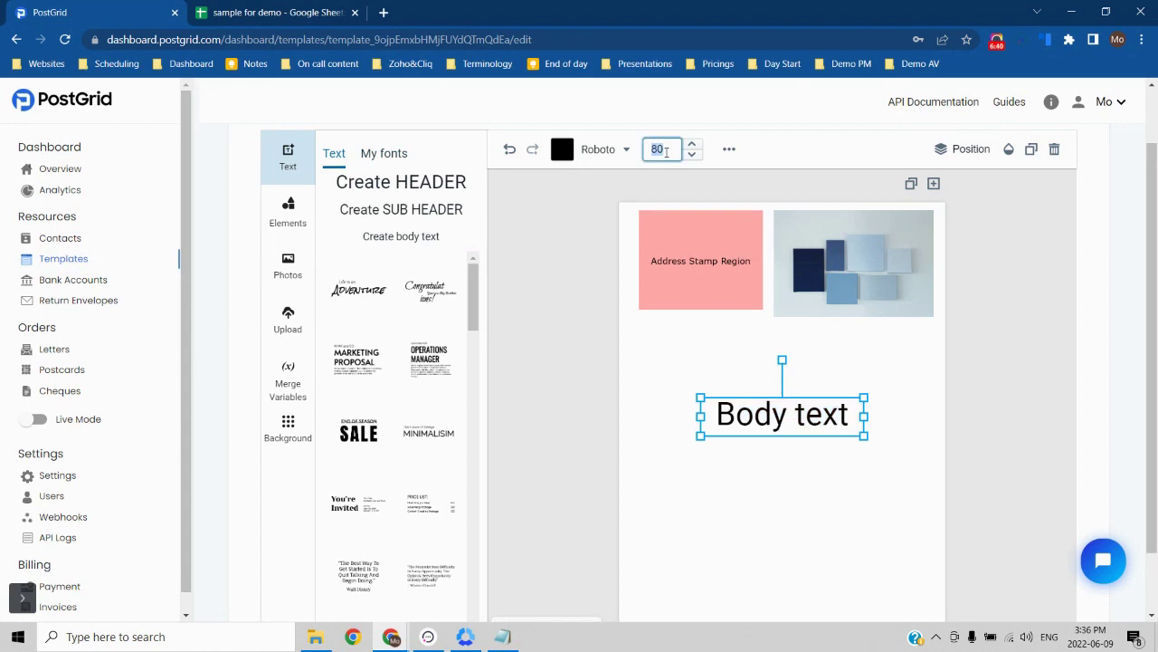
{"action": "type", "text": "35"}
{"action": "double_click", "coordinate": [813, 407]}
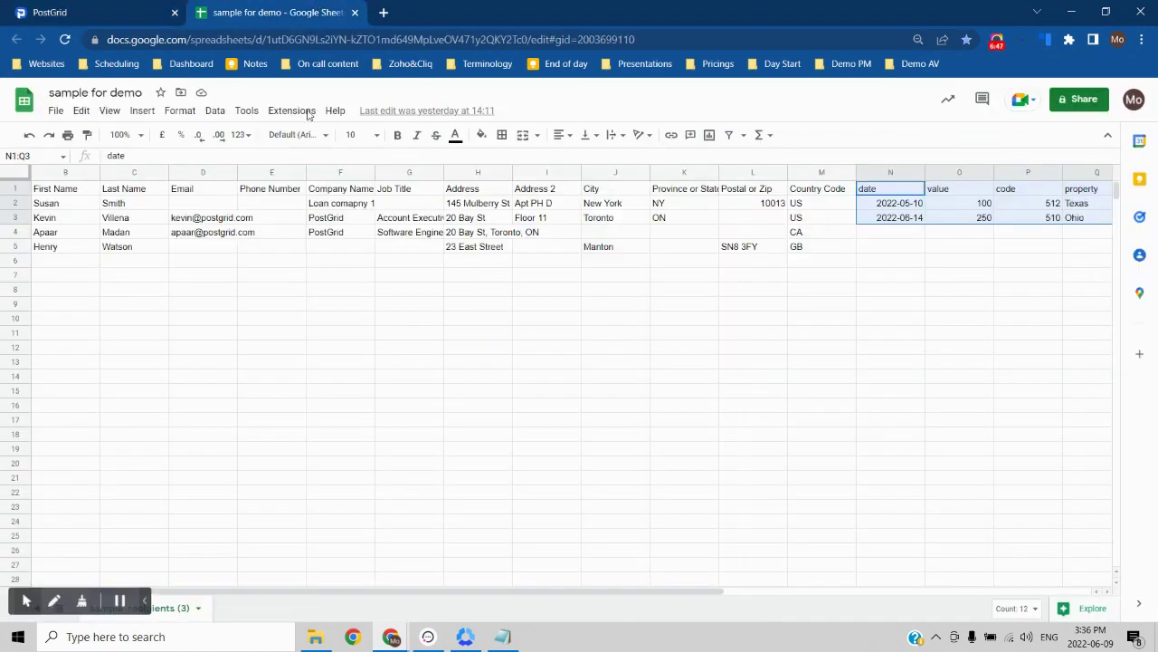
Step: Examine the date column header in the "sample for demo" Google Sheet and return to the PostGrid template editor
{"action": "left_click", "coordinate": [322, 11]}
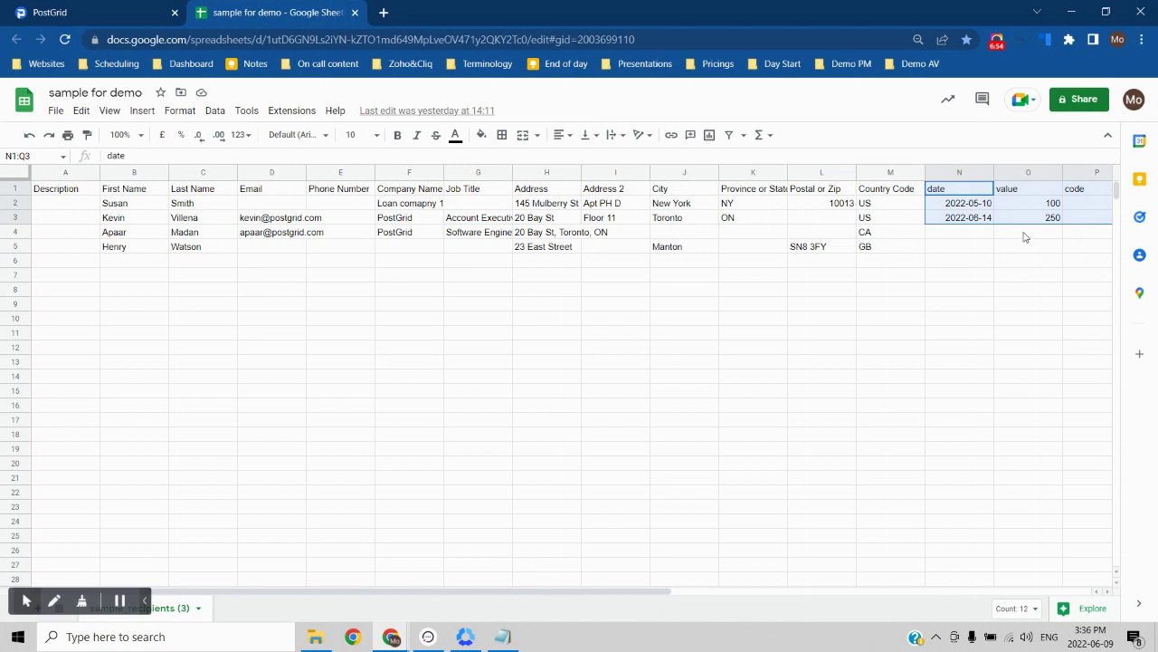
{"action": "left_click", "coordinate": [972, 192]}
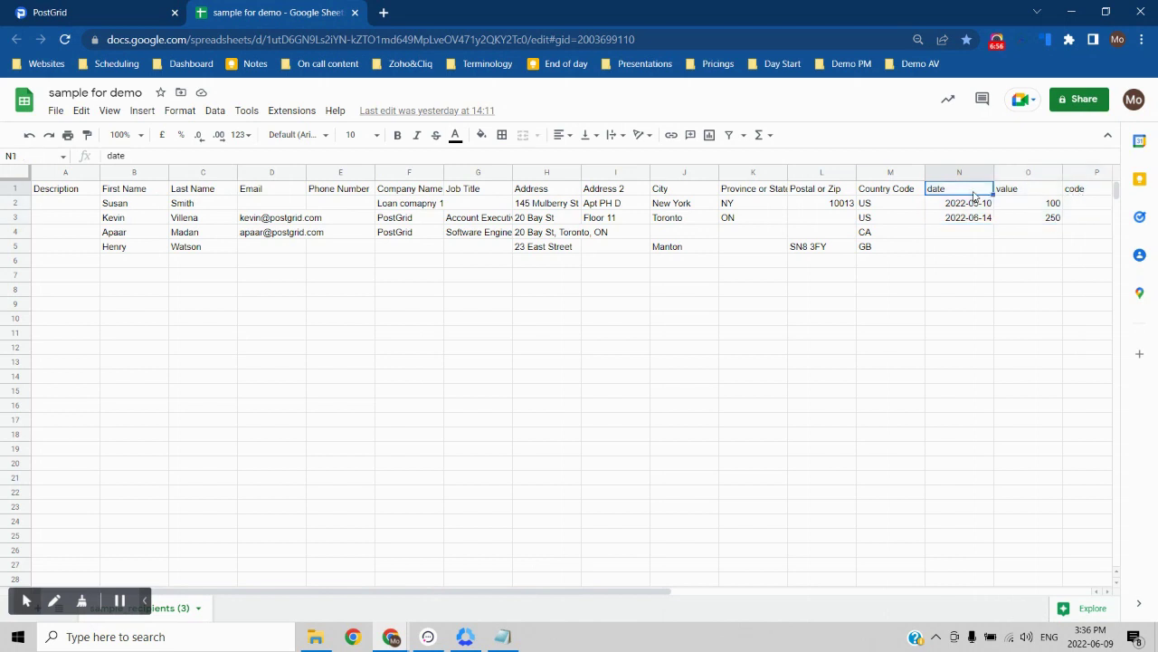
{"action": "left_click", "coordinate": [147, 9]}
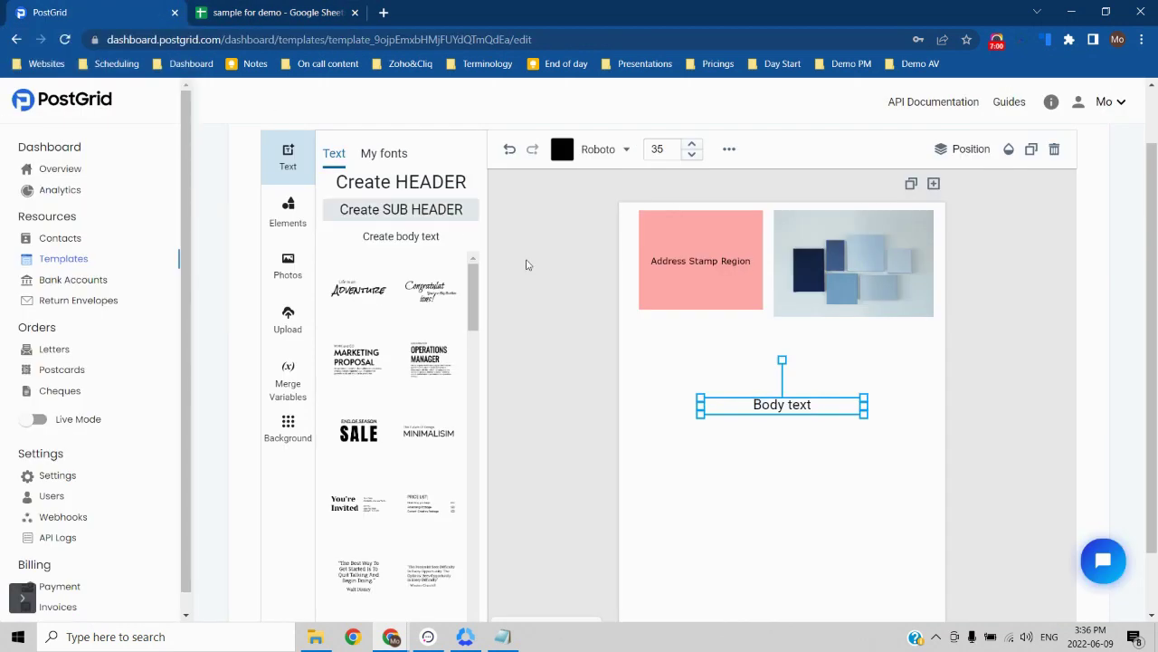
Step: Replace the body text with the greeting "Dear {{to.firstName}}" and highlight the firstName variable
{"action": "double_click", "coordinate": [783, 408]}
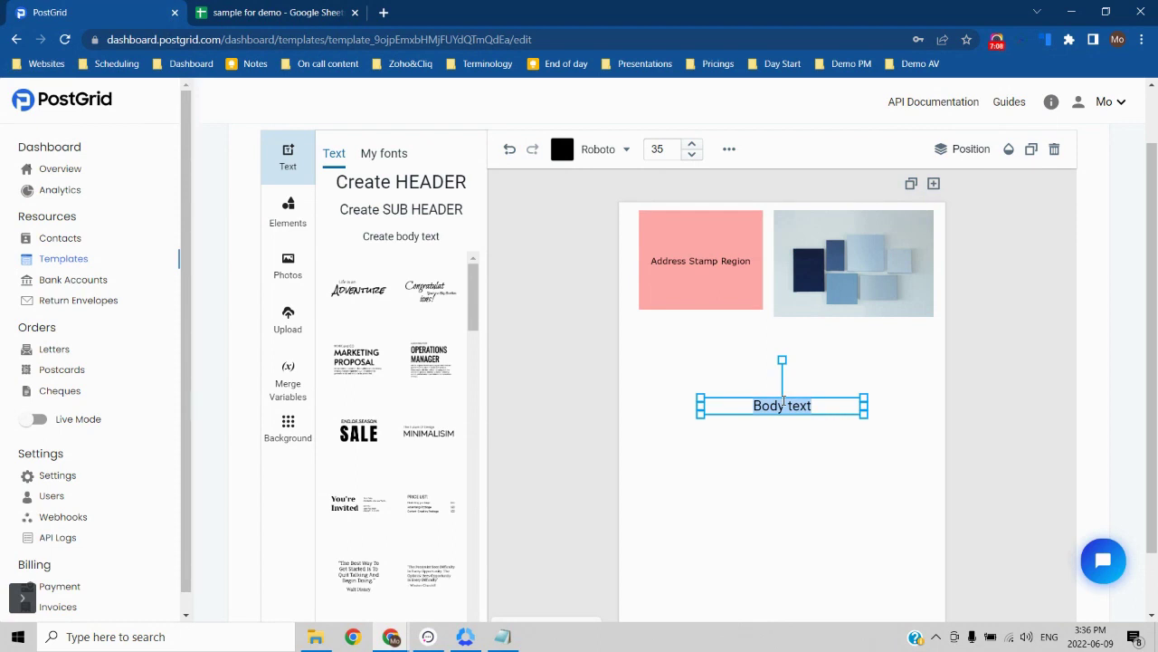
{"action": "type", "text": "Dearr"}
{"action": "key", "text": "BackSpace"}
{"action": "key", "text": "BackSpace"}
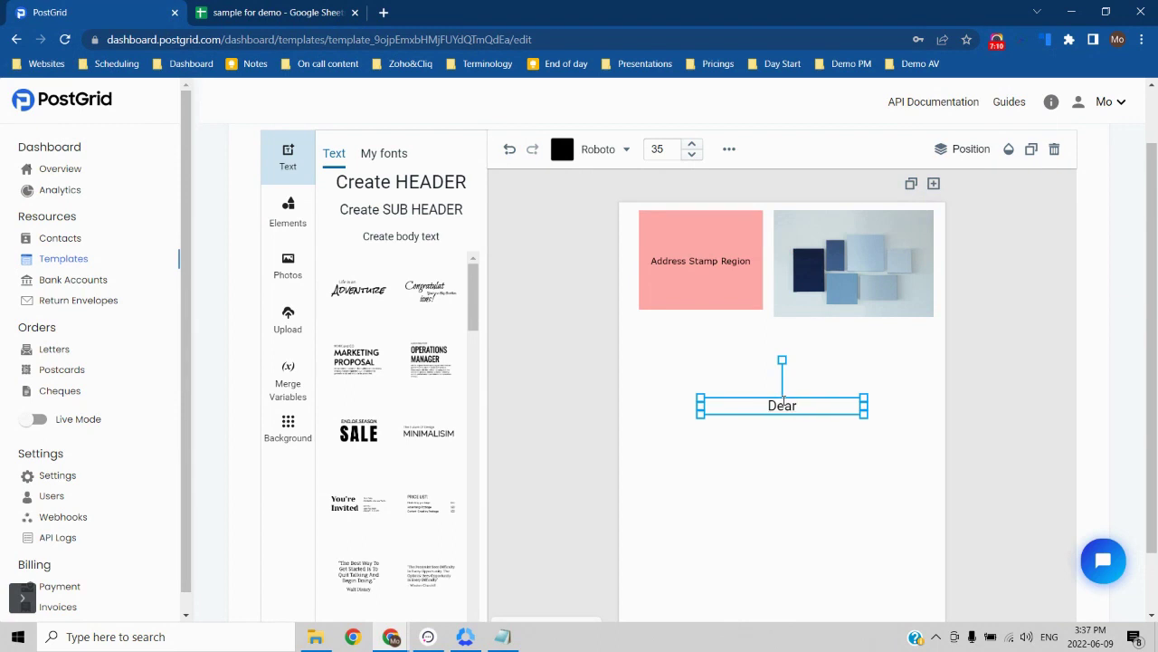
{"action": "type", "text": "r {{"}
{"action": "type", "text": "}}"}
{"action": "type", "text": "to.firstN"}
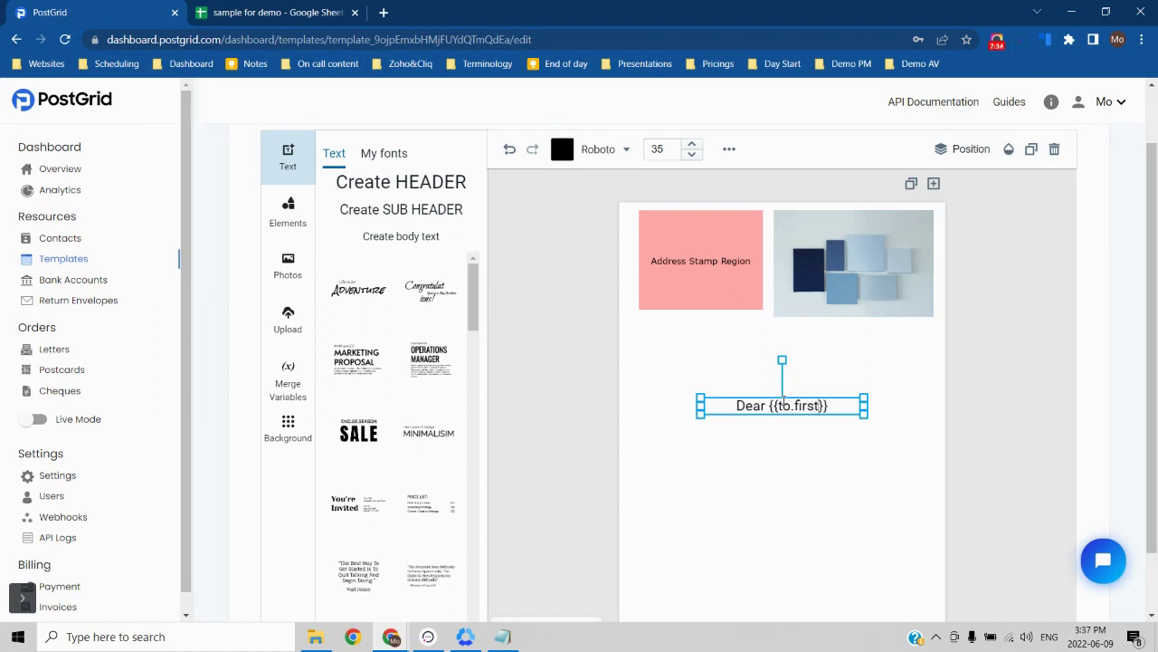
{"action": "type", "text": "ame"}
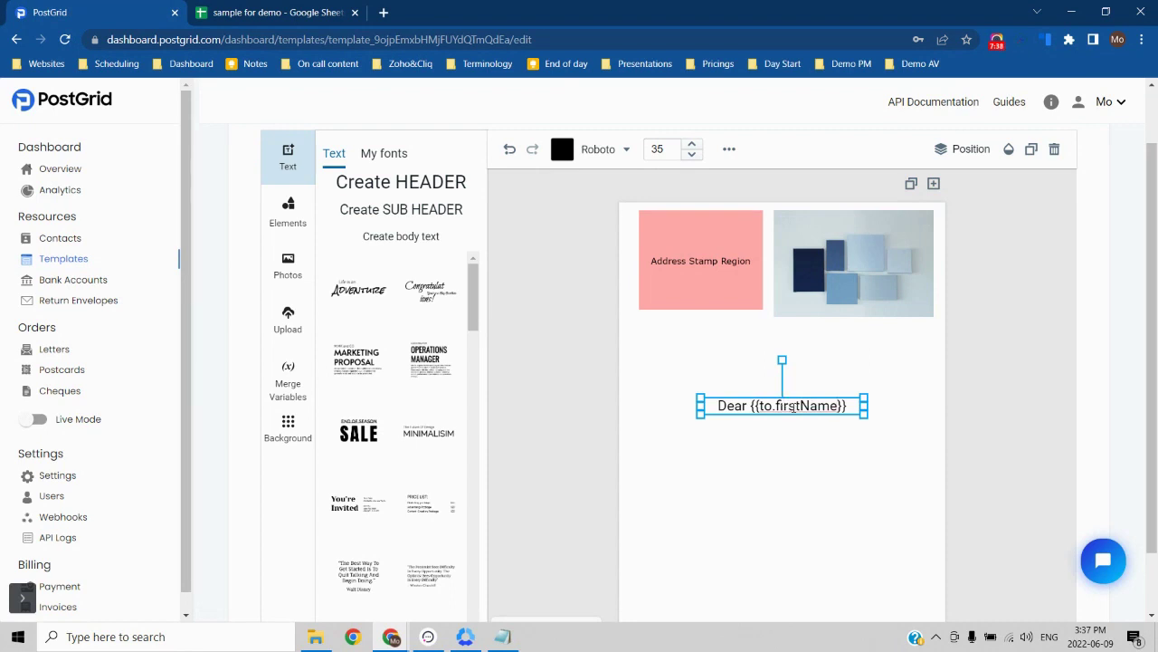
{"action": "left_click_drag", "start_coordinate": [777, 405], "coordinate": [839, 406]}
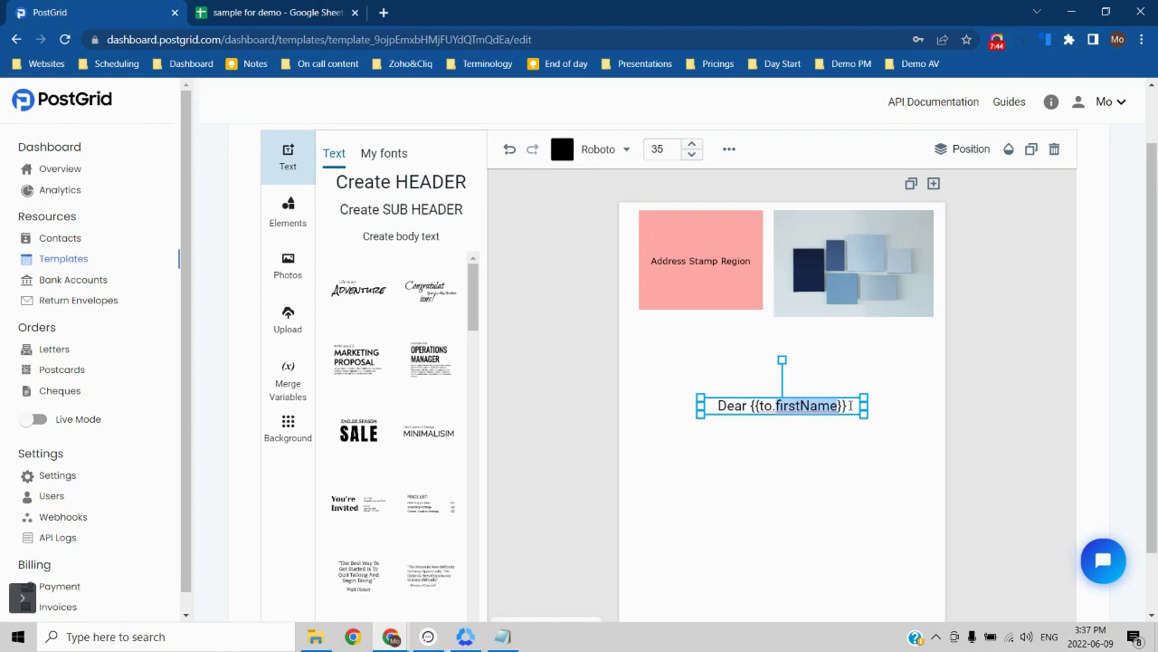
Step: Add a paragraph after a blank line below the greeting reading "You have signed up with us on {{date}}"
{"action": "left_click", "coordinate": [850, 405]}
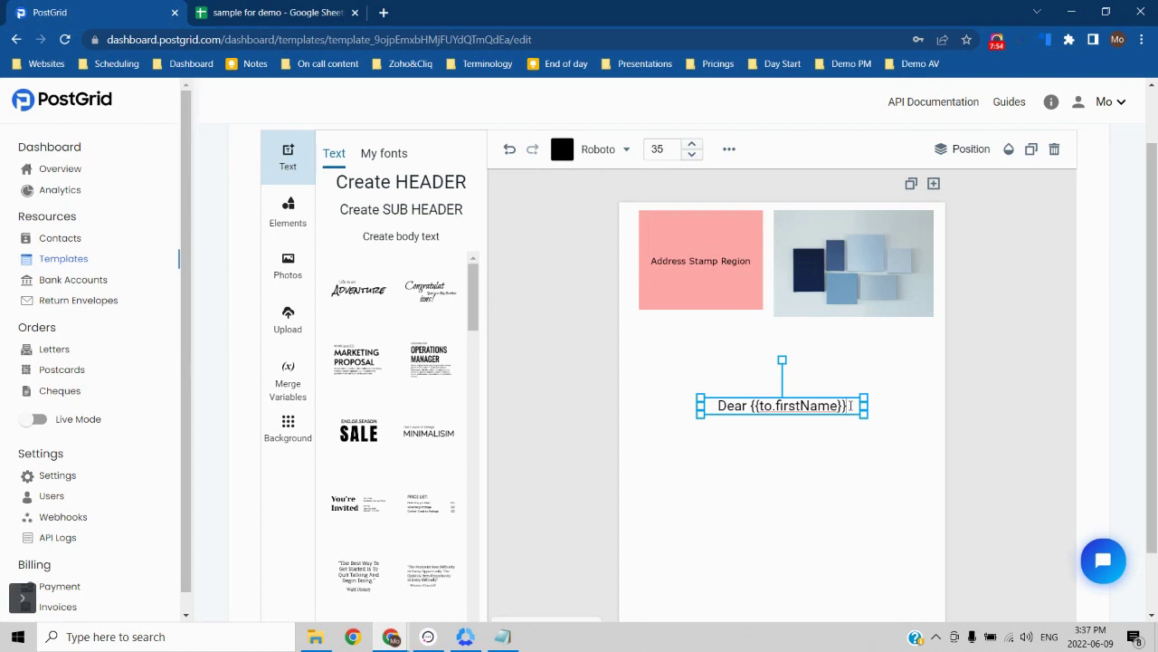
{"action": "key", "text": "Return"}
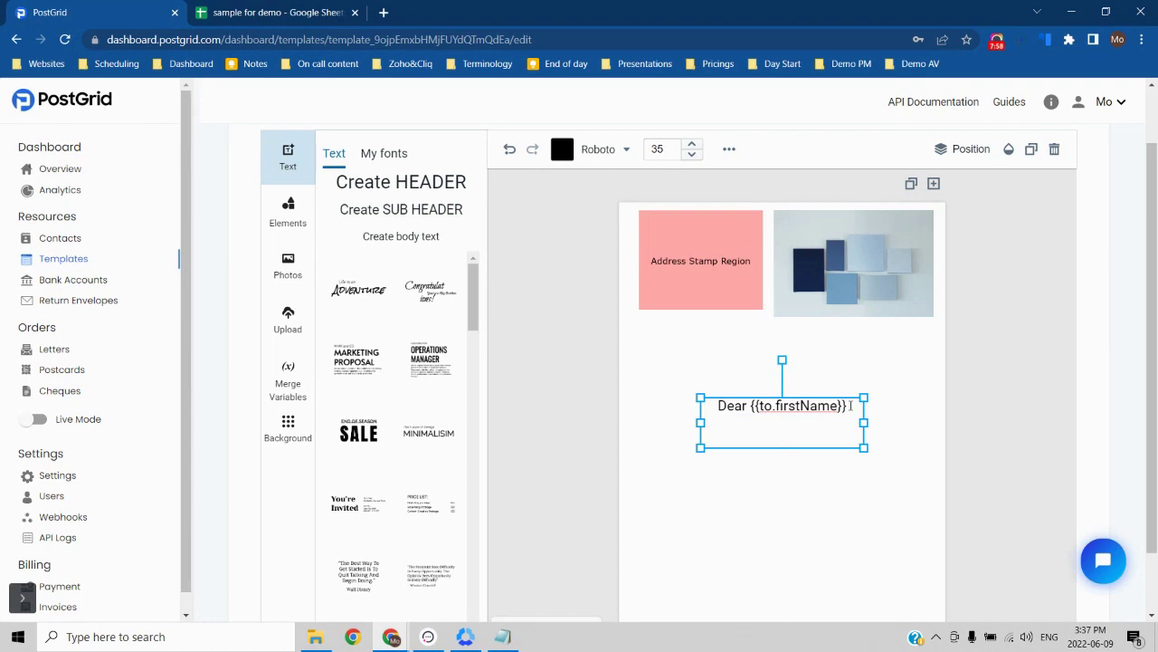
{"action": "type", "text": "You habve"}
{"action": "key", "text": "BackSpace"}
{"action": "key", "text": "BackSpace"}
{"action": "key", "text": "BackSpace"}
{"action": "type", "text": "ve signed up"}
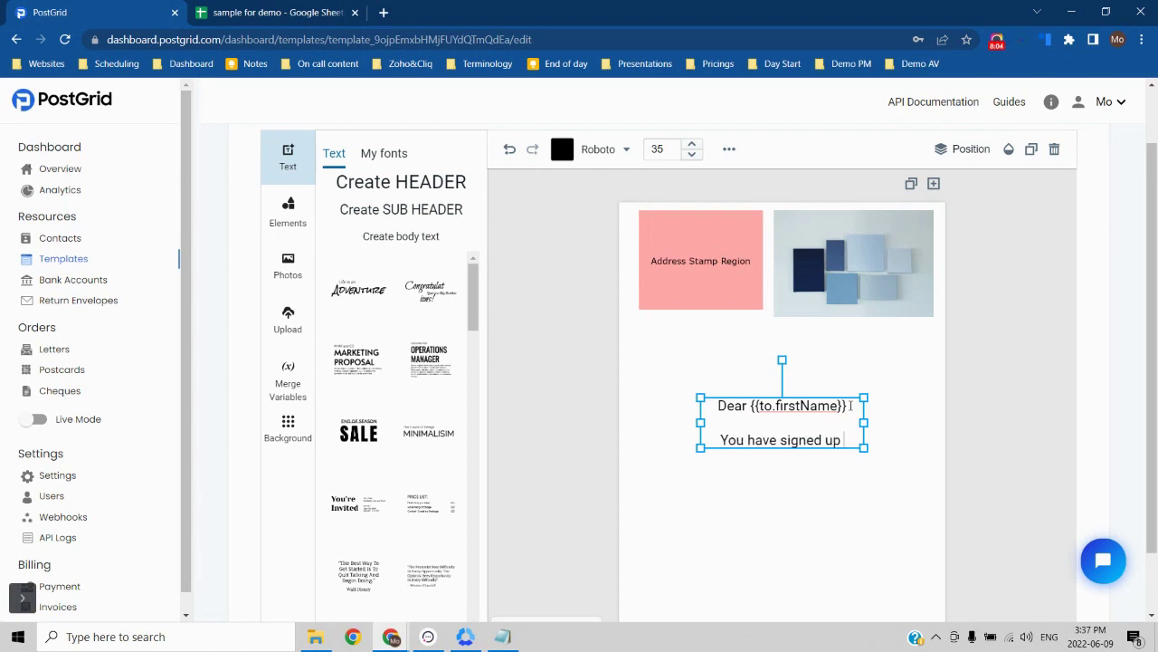
{"action": "type", "text": " with us on"}
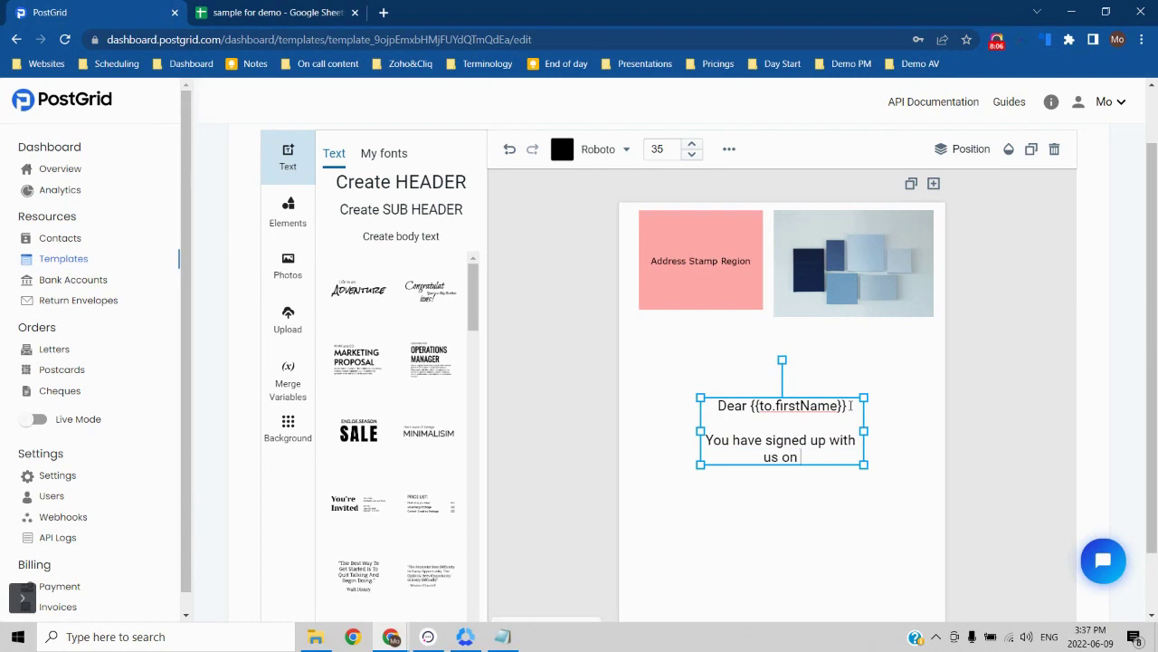
{"action": "type", "text": " {{date}}"}
Step: Compare the {{date}} merge variable with the dates and first names of the first two recipients in the Google Sheet, and return to PostGrid
{"action": "double_click", "coordinate": [790, 457]}
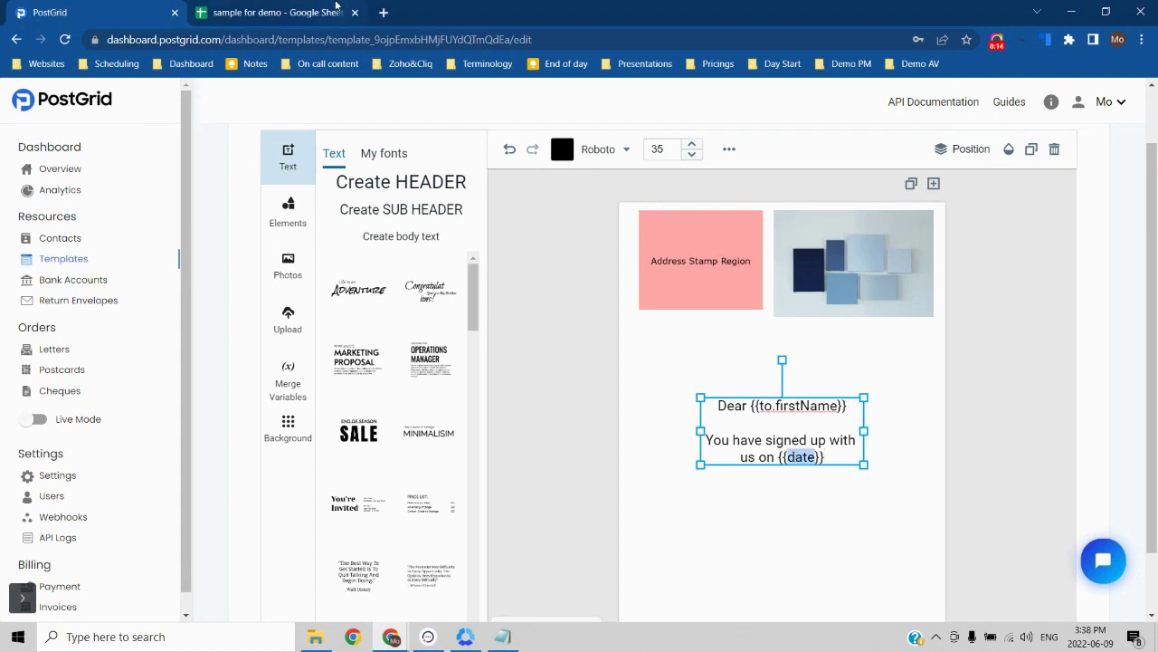
{"action": "left_click", "coordinate": [336, 8]}
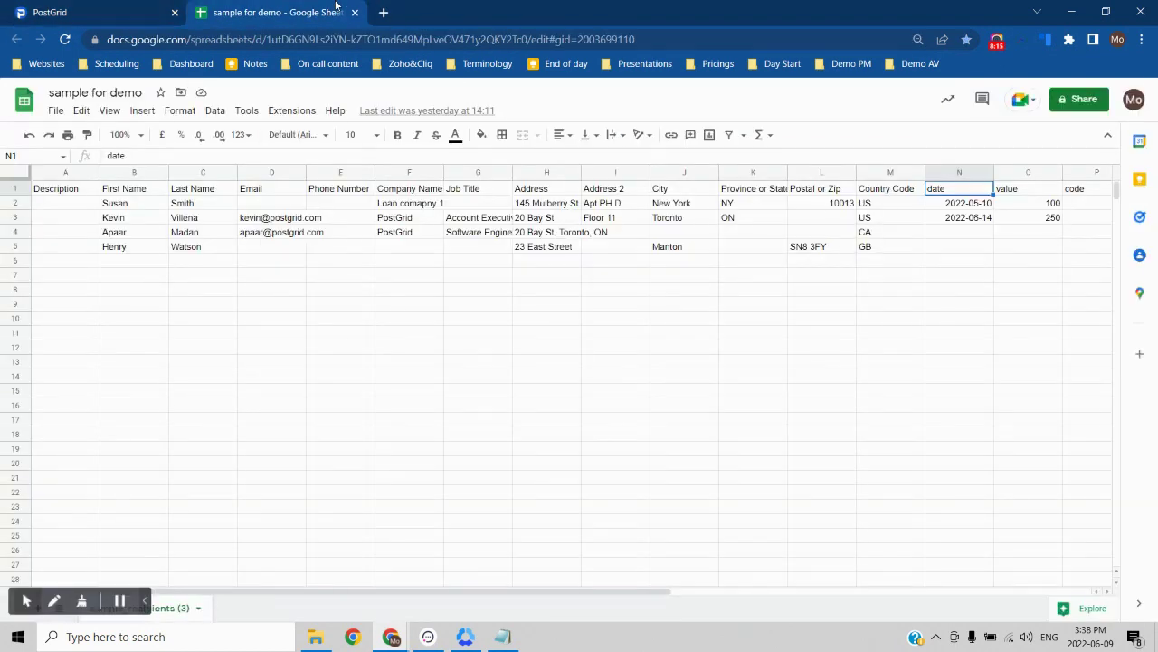
{"action": "left_click", "coordinate": [953, 207]}
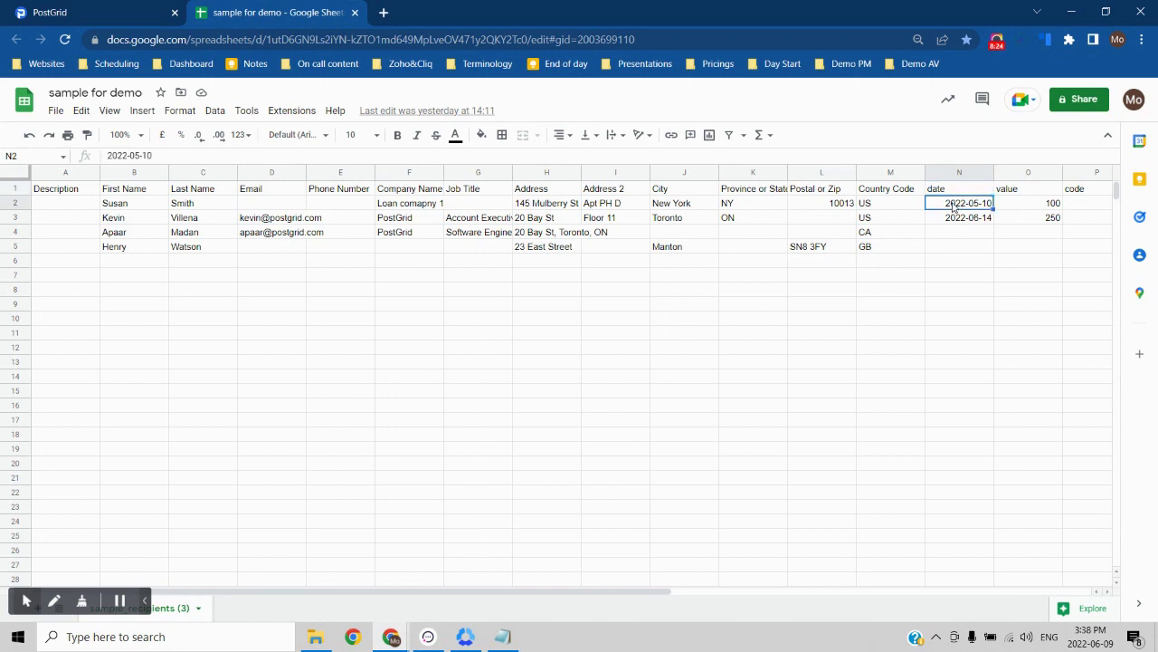
{"action": "left_click", "coordinate": [145, 208]}
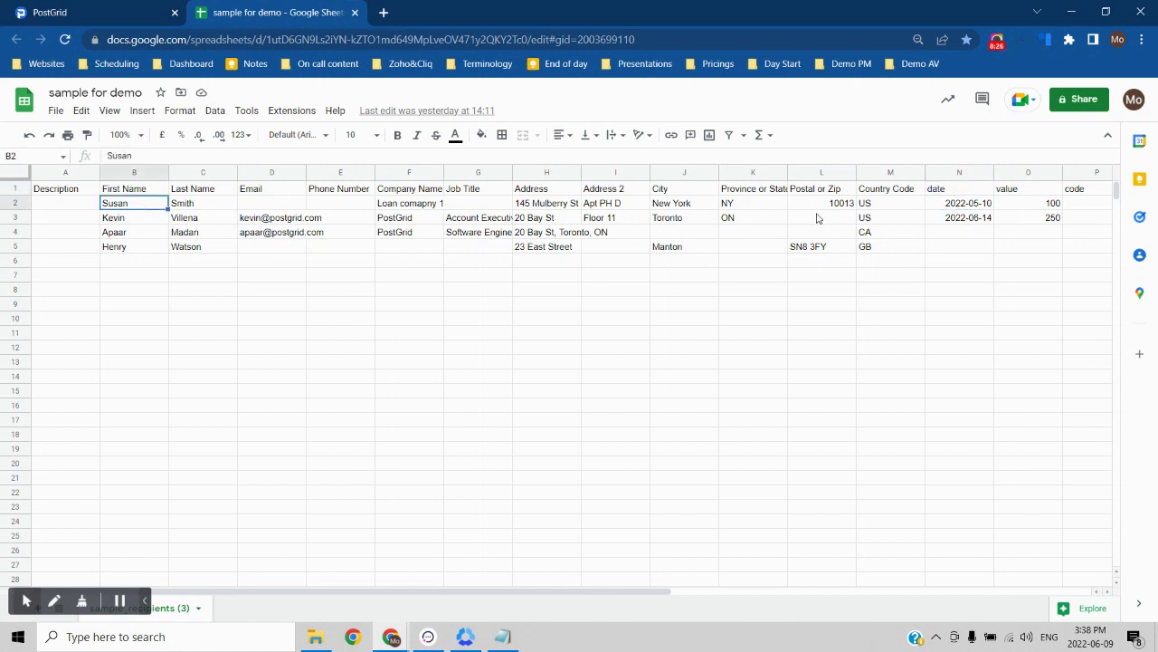
{"action": "left_click", "coordinate": [943, 217]}
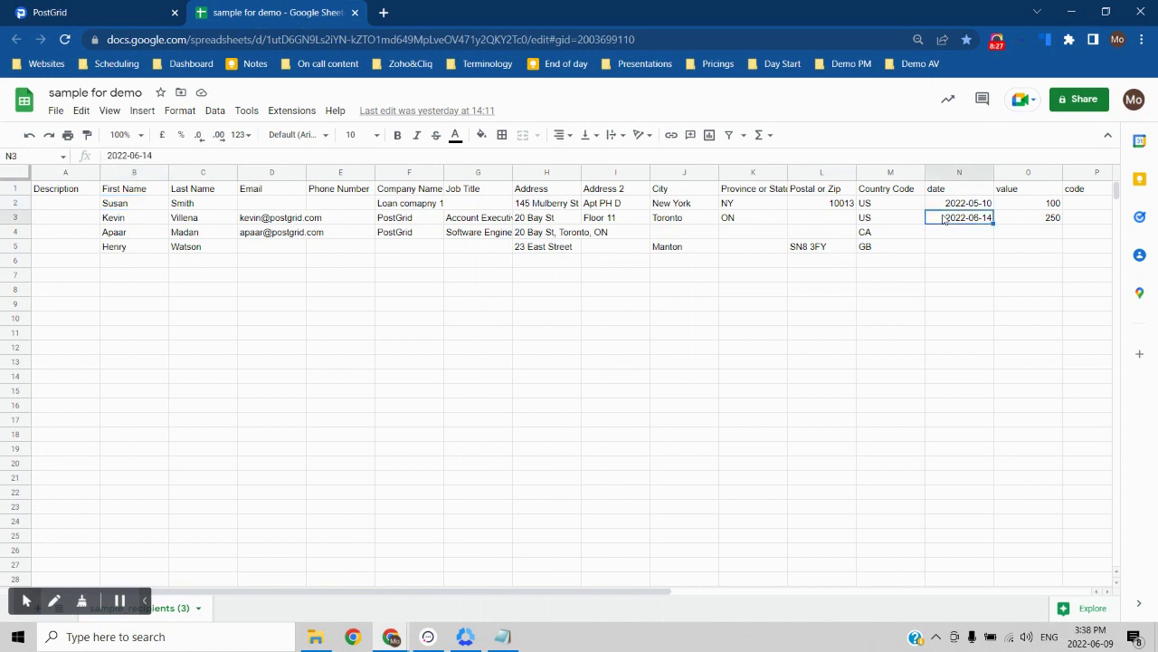
{"action": "left_click", "coordinate": [153, 220]}
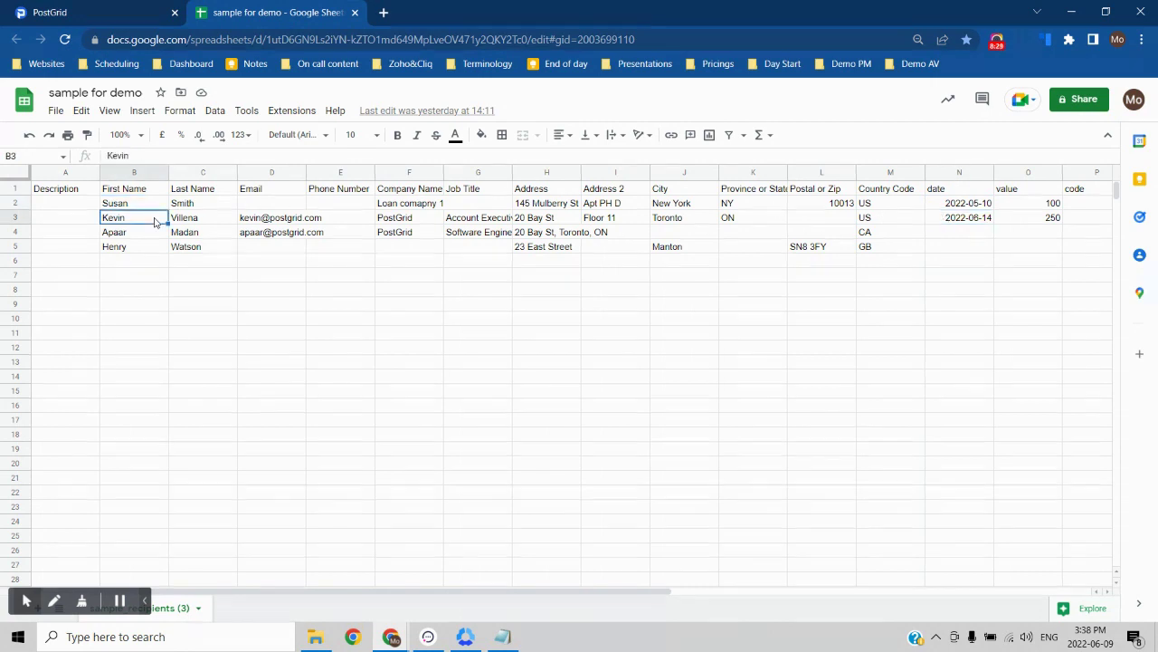
{"action": "left_click", "coordinate": [134, 13]}
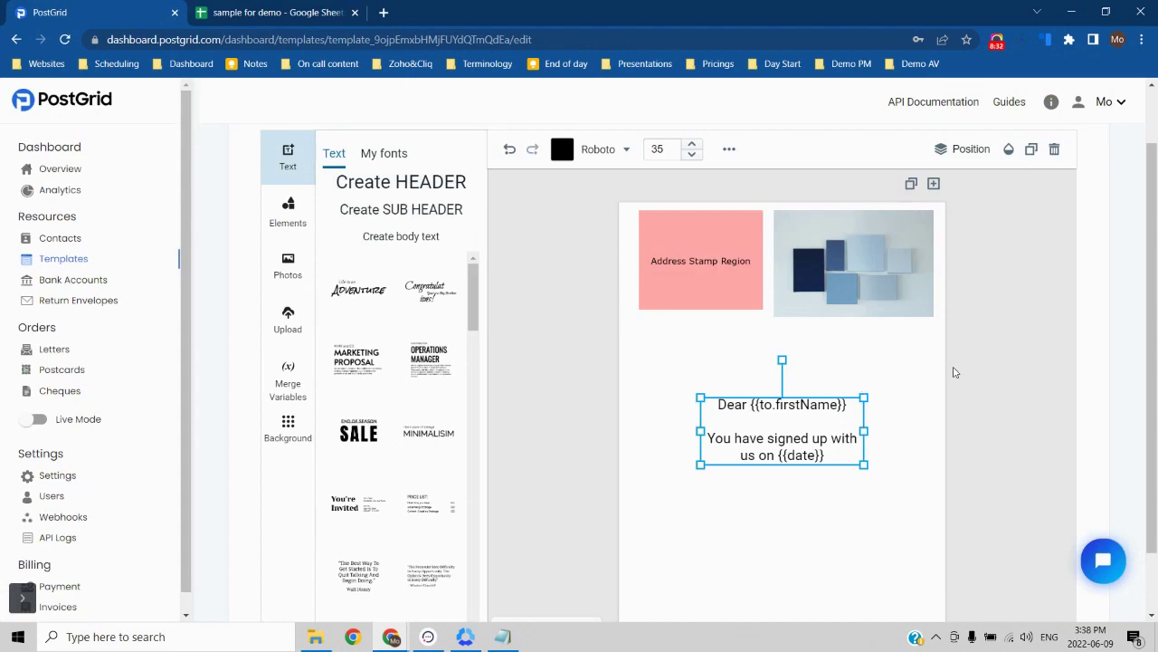
Step: Save the "Example letter going to the US" template and go back to its details
{"action": "scroll", "coordinate": [1045, 349], "scroll_direction": "up", "scroll_amount": 2}
{"action": "left_click", "coordinate": [1018, 173]}
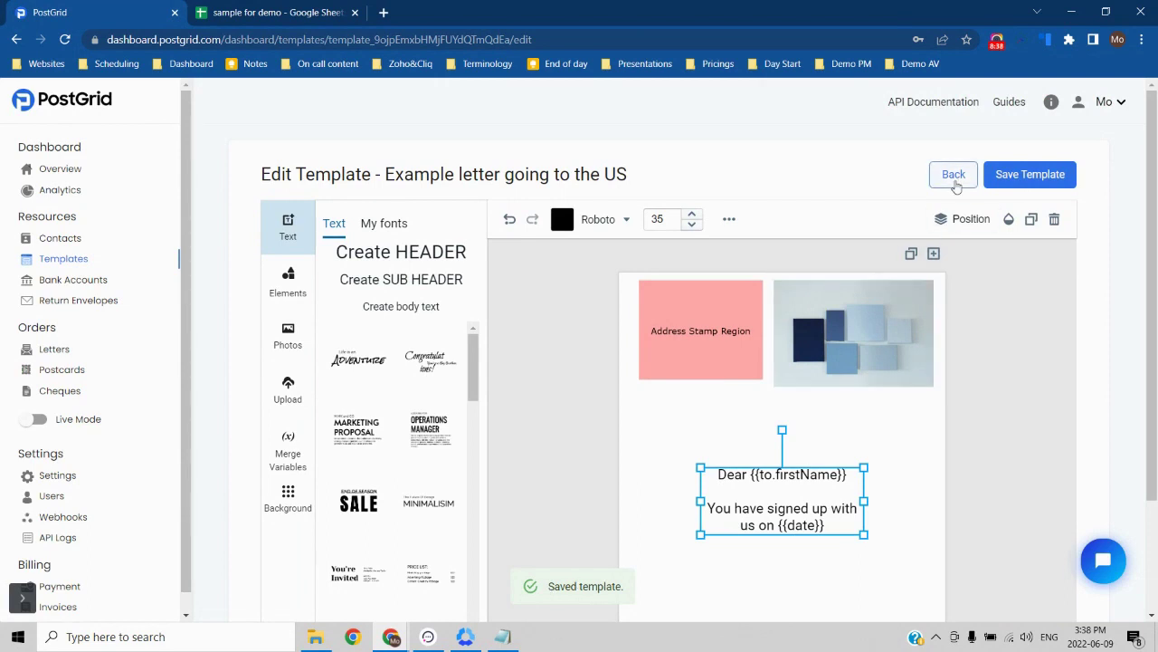
{"action": "left_click", "coordinate": [954, 175]}
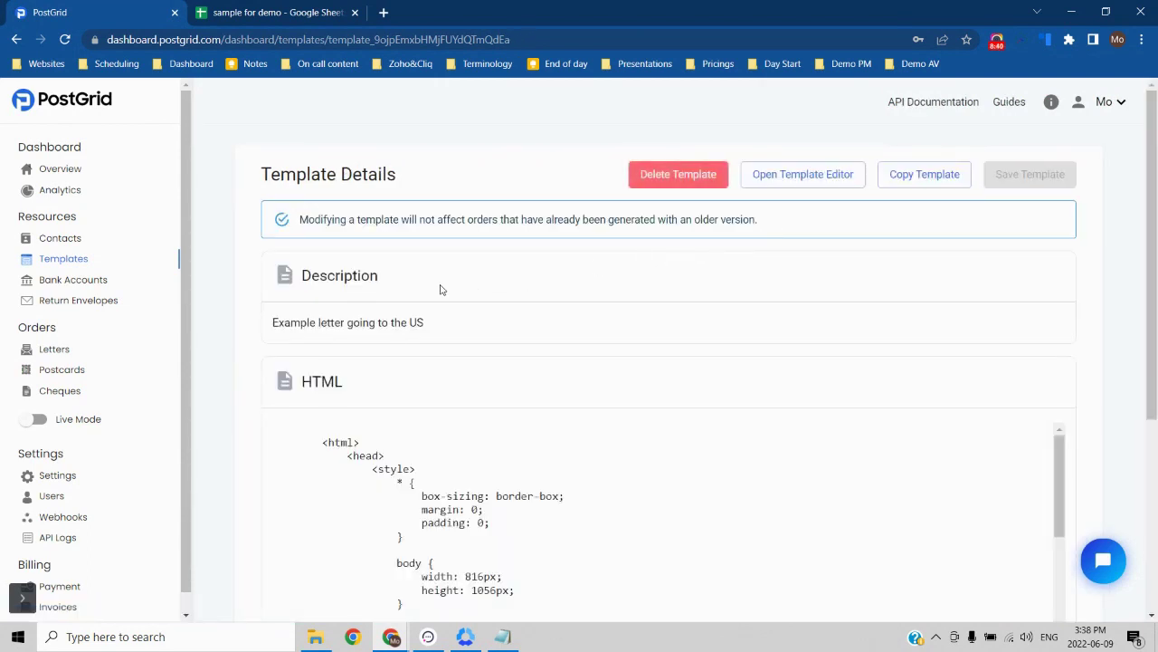
Step: Review the template's HTML code down to the text block with the merge variables
{"action": "scroll", "coordinate": [404, 290], "scroll_direction": "down", "scroll_amount": 1}
{"action": "scroll", "coordinate": [351, 286], "scroll_direction": "down", "scroll_amount": 1}
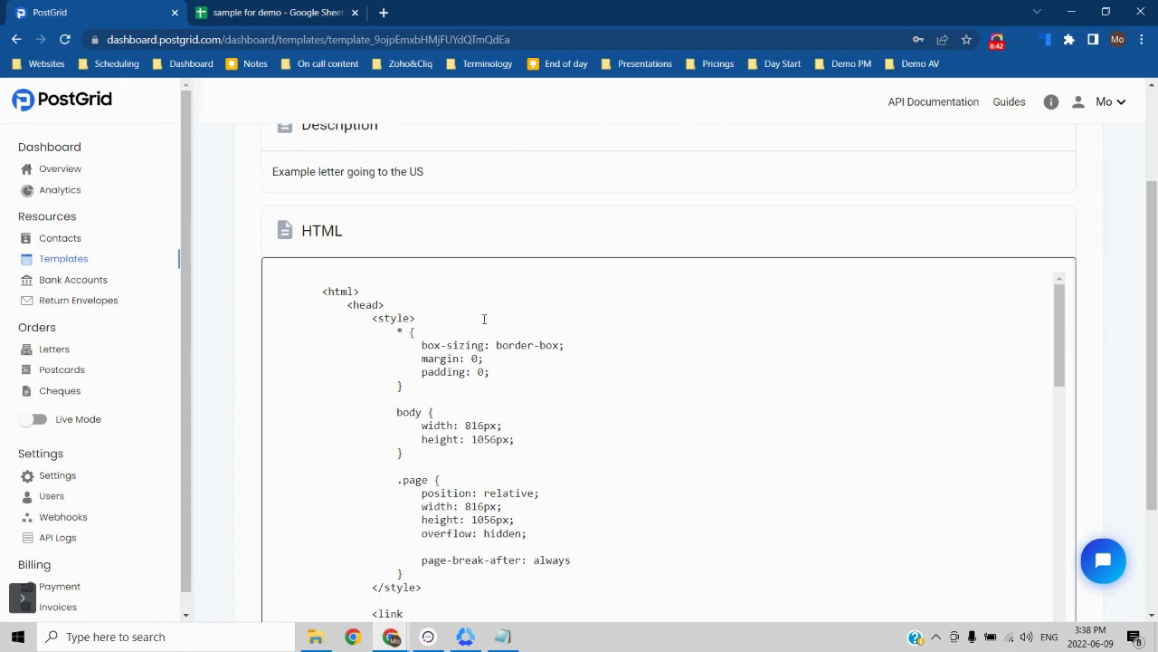
{"action": "scroll", "coordinate": [484, 316], "scroll_direction": "down", "scroll_amount": 2}
{"action": "scroll", "coordinate": [484, 318], "scroll_direction": "down", "scroll_amount": 6}
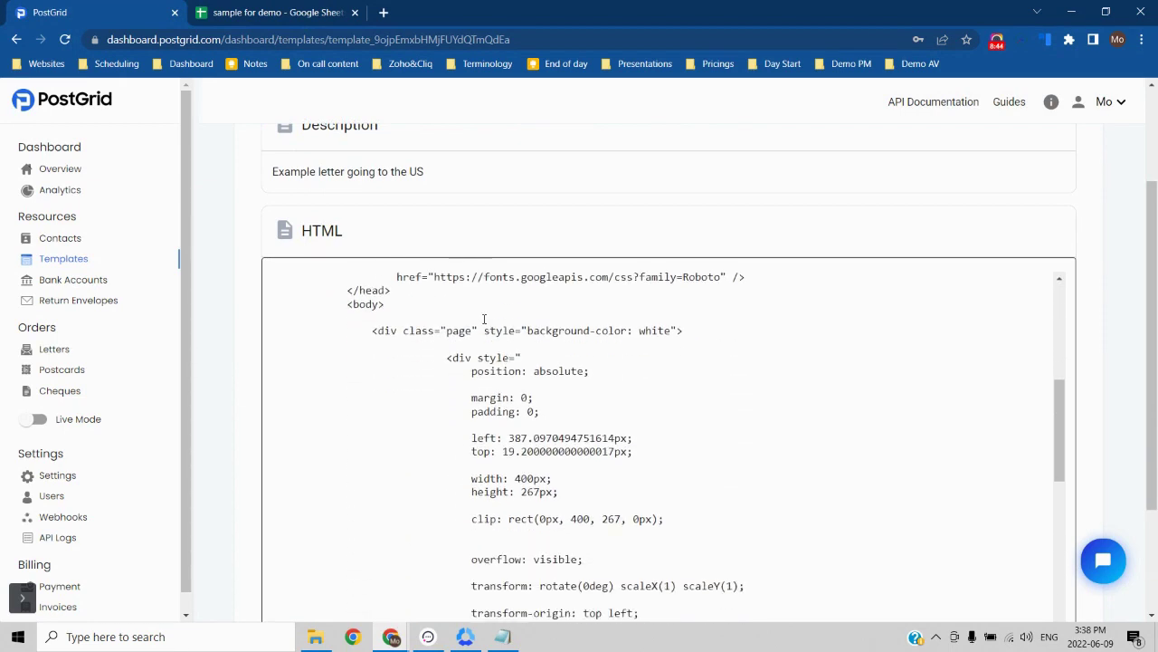
{"action": "scroll", "coordinate": [484, 319], "scroll_direction": "down", "scroll_amount": 6}
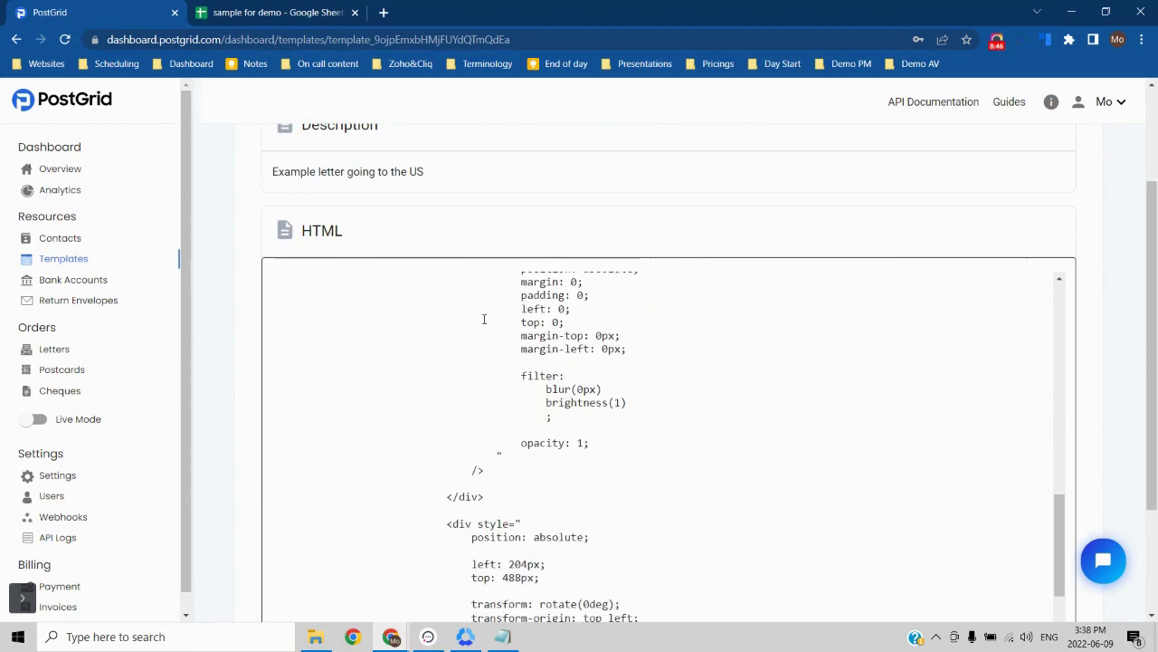
{"action": "scroll", "coordinate": [475, 320], "scroll_direction": "down", "scroll_amount": 2}
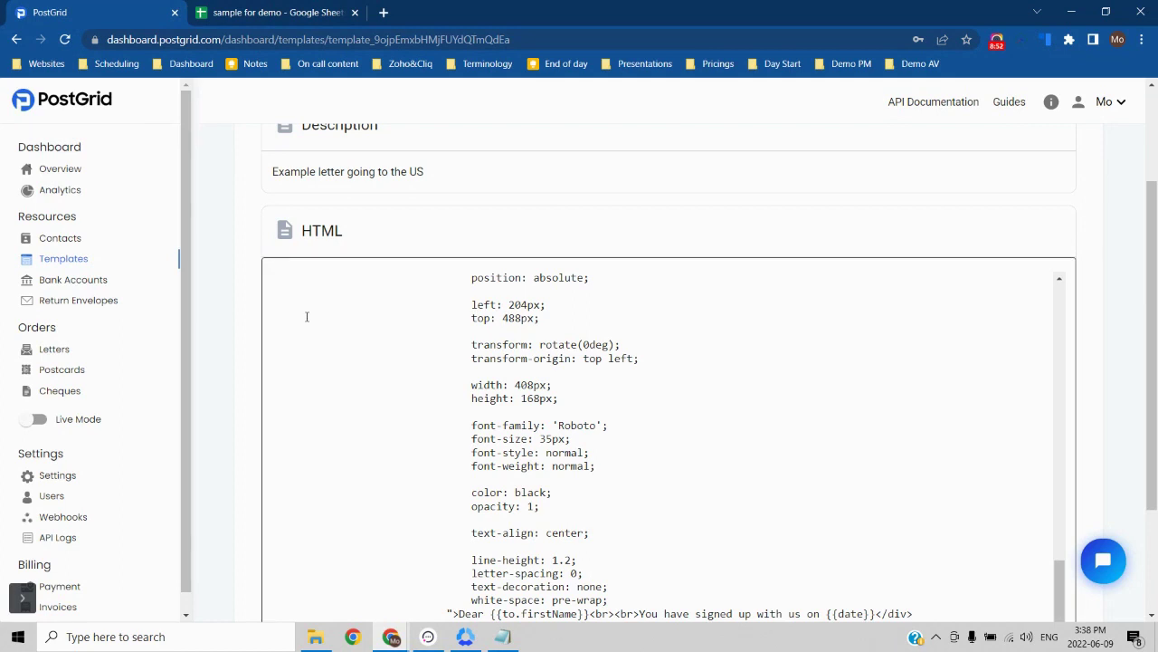
Step: Open the letter orders, highlight the words "test mode" in the notice, and start creating a new letter
{"action": "left_click", "coordinate": [107, 352]}
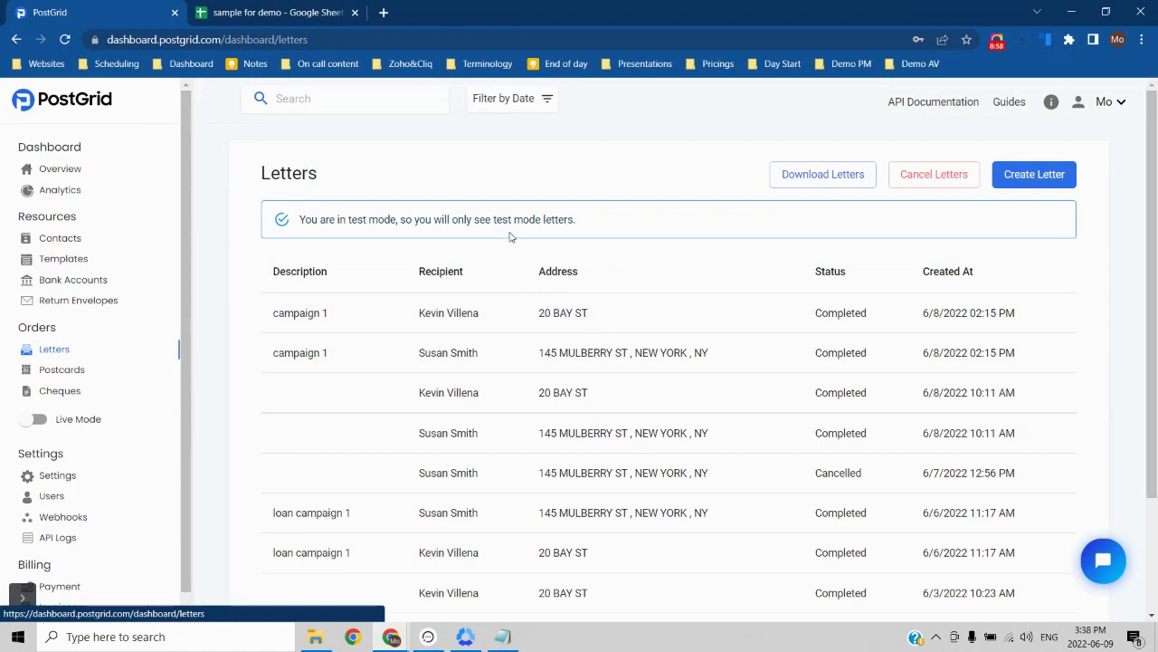
{"action": "left_click_drag", "start_coordinate": [493, 220], "coordinate": [544, 224]}
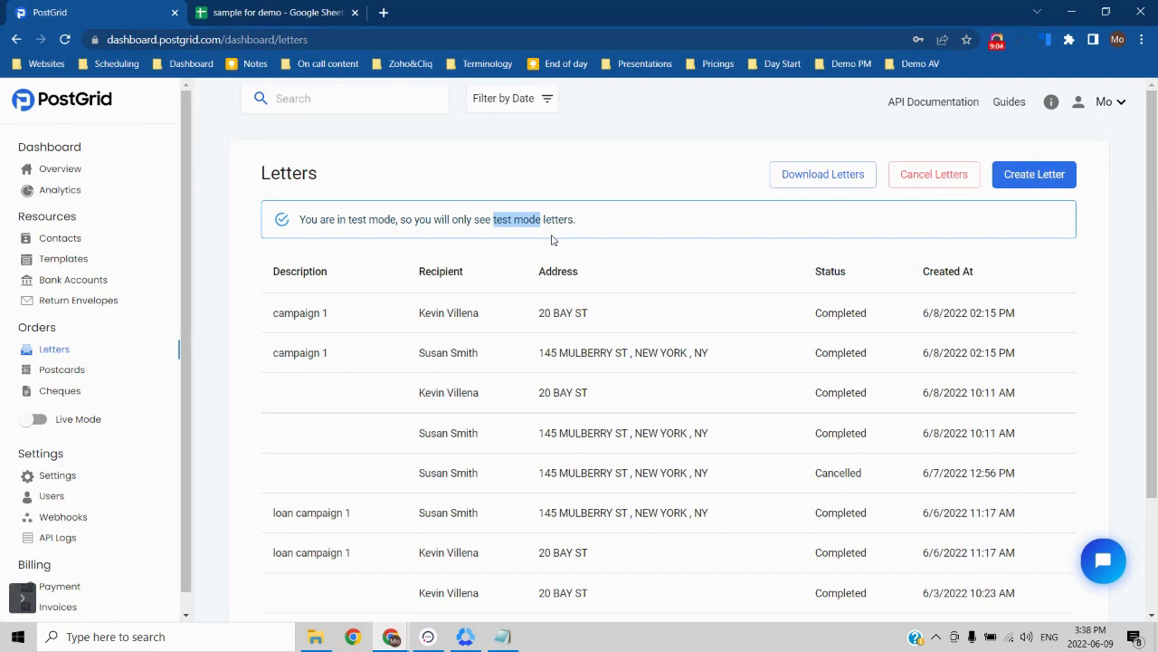
{"action": "left_click", "coordinate": [554, 240]}
{"action": "left_click", "coordinate": [1031, 176]}
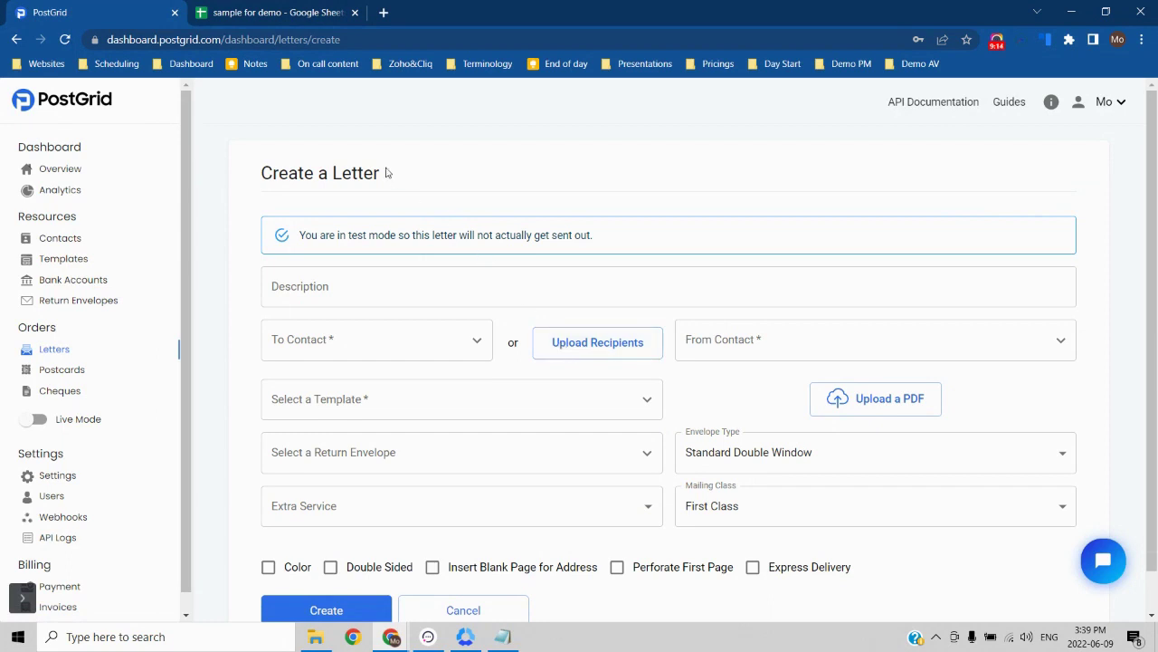
Step: Open the recipient upload for the letter, switch to the Google Sheet, and download it as a comma-separated values (.csv) file
{"action": "left_click", "coordinate": [573, 344]}
{"action": "left_click", "coordinate": [297, 9]}
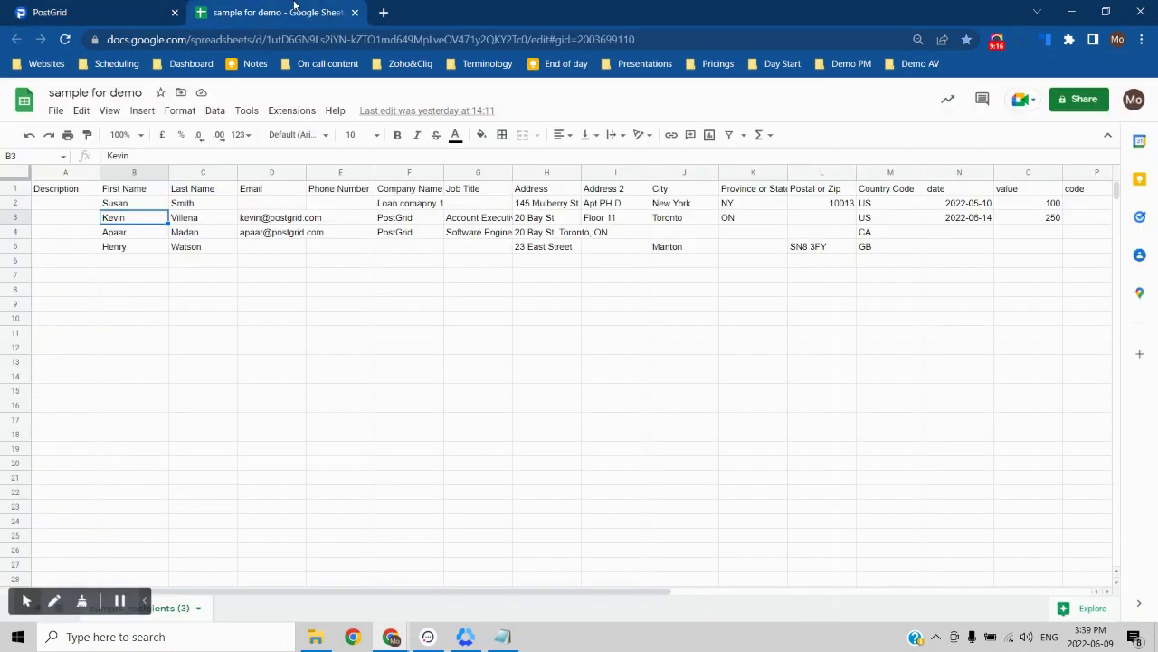
{"action": "left_click", "coordinate": [56, 112]}
{"action": "mouse_move", "coordinate": [148, 279]}
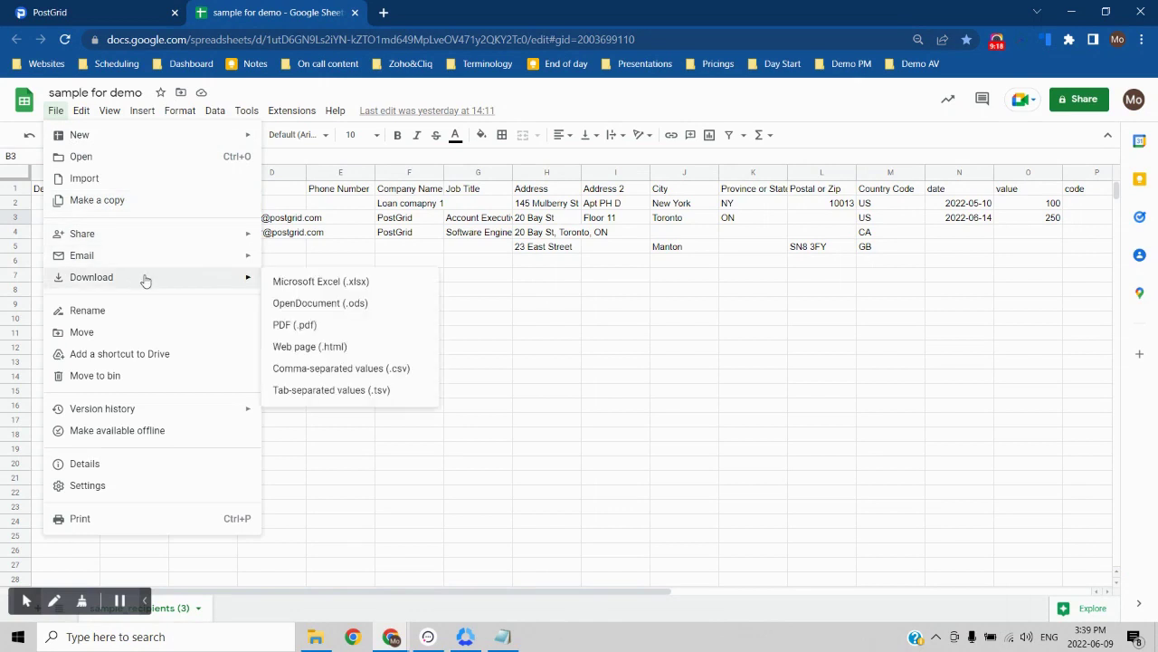
{"action": "left_click", "coordinate": [354, 369]}
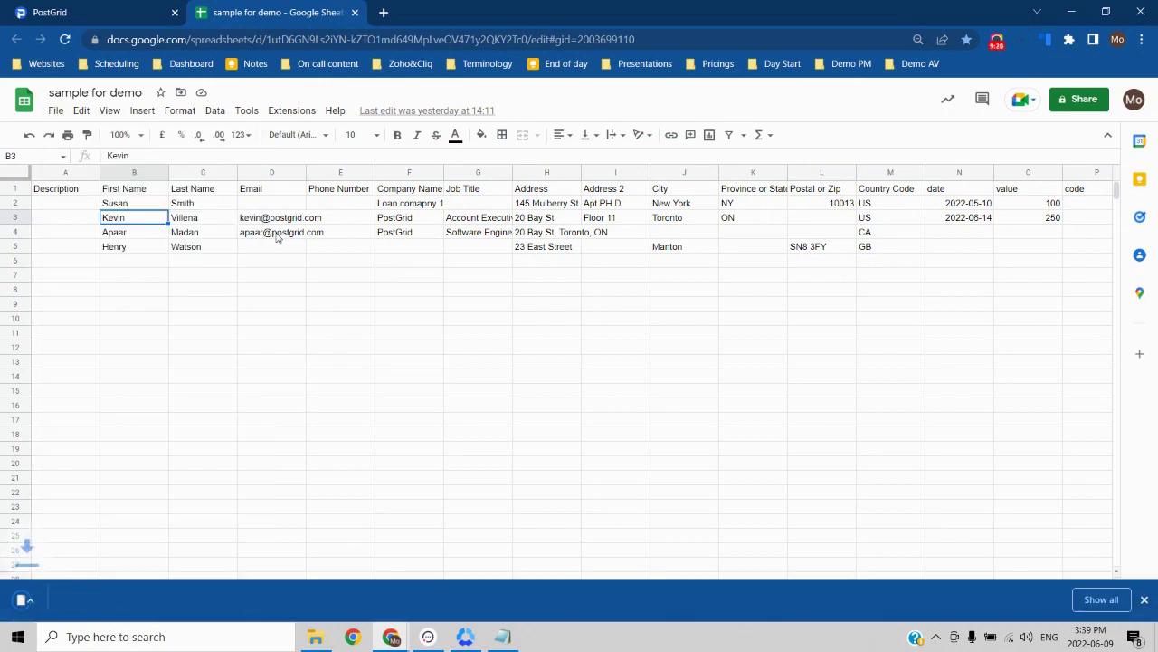
Step: Return to PostGrid and upload today's "sample for demo - sample_recipients (3) (23)" CSV from Downloads as the letter's recipients
{"action": "left_click", "coordinate": [147, 6]}
{"action": "left_click", "coordinate": [579, 367]}
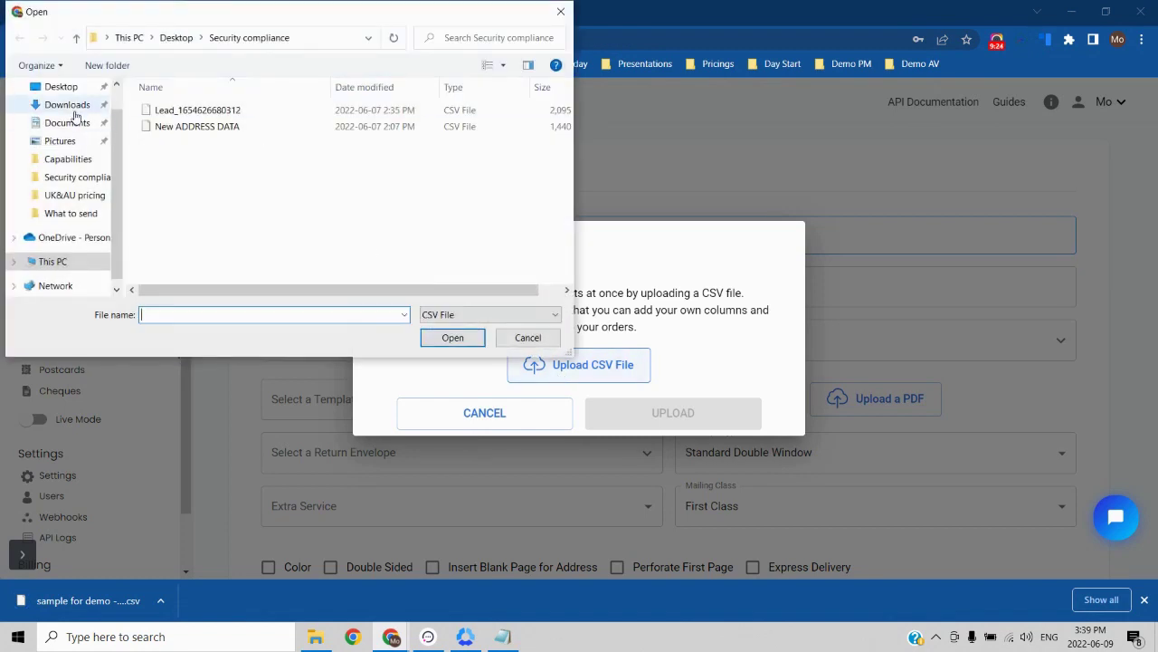
{"action": "left_click", "coordinate": [70, 105]}
{"action": "left_click", "coordinate": [159, 126]}
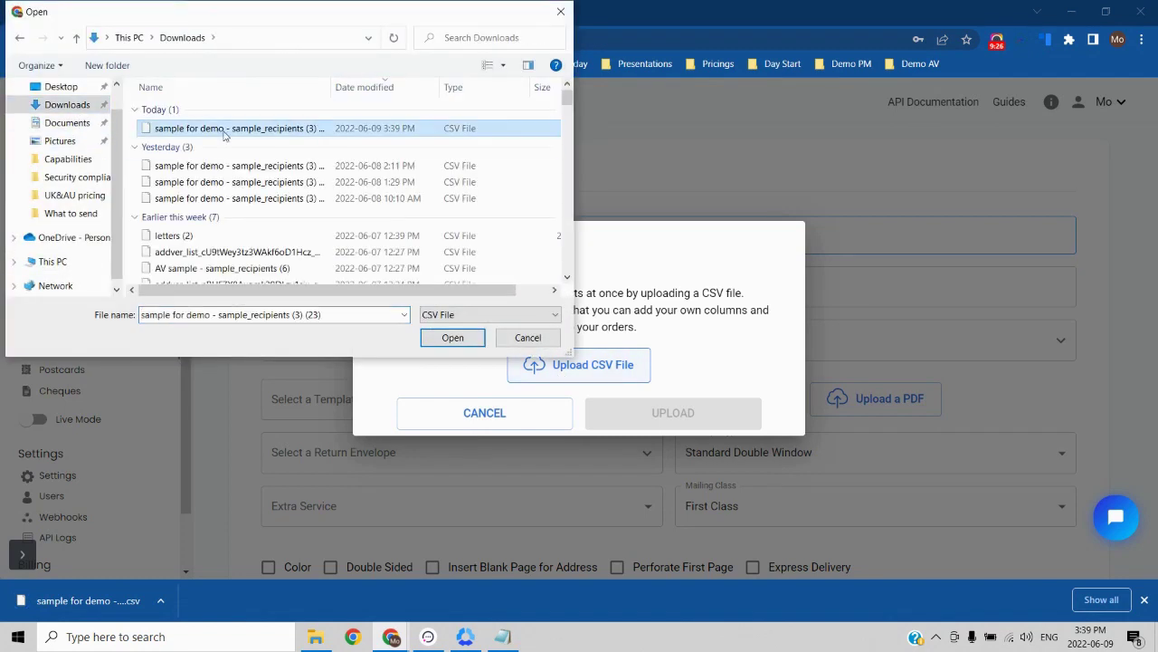
{"action": "left_click", "coordinate": [452, 337]}
{"action": "left_click_drag", "start_coordinate": [404, 380], "coordinate": [515, 381]}
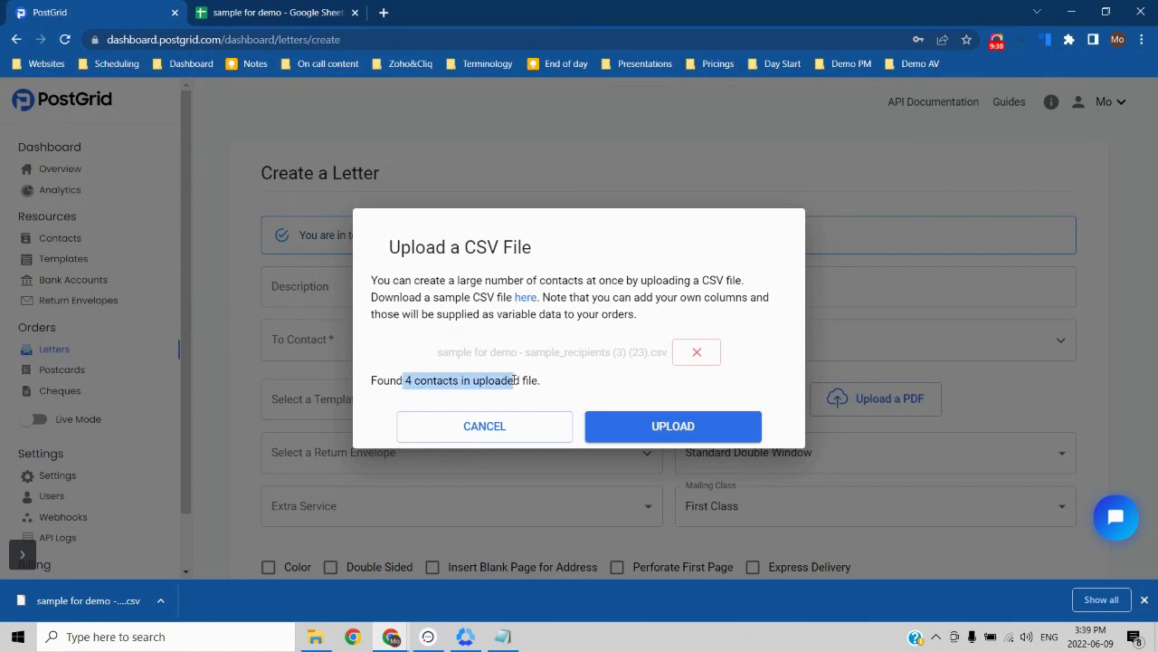
{"action": "left_click", "coordinate": [665, 424]}
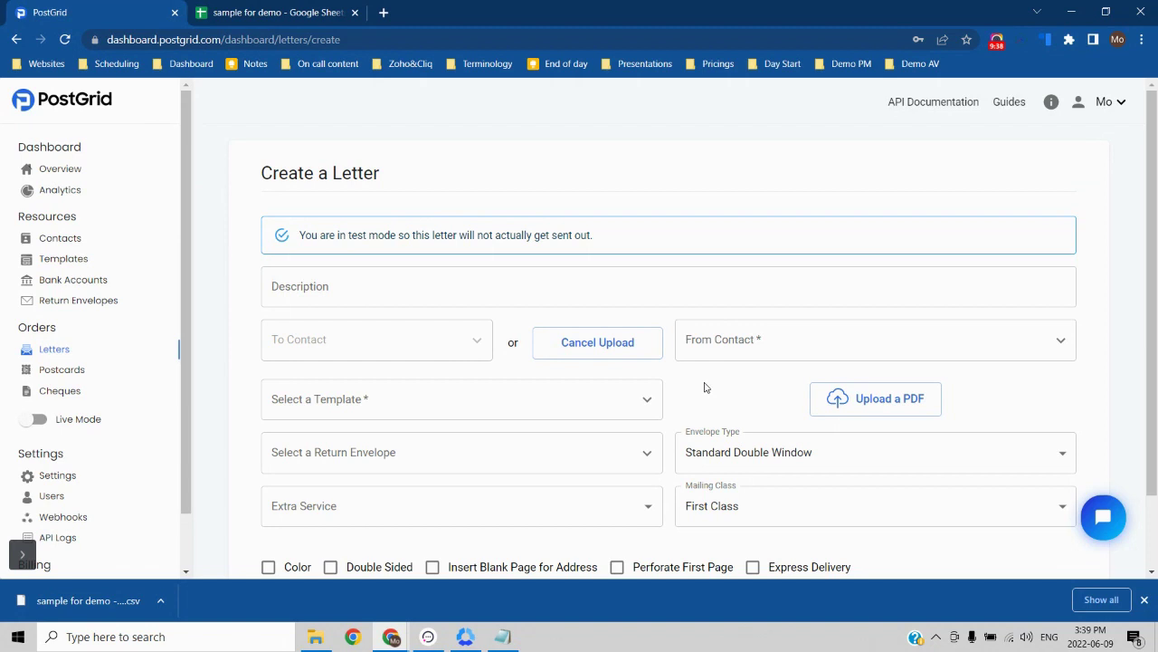
Step: Choose the first saved contact as the letter's From Contact and activate the empty Description field
{"action": "scroll", "coordinate": [706, 387], "scroll_direction": "down", "scroll_amount": 1}
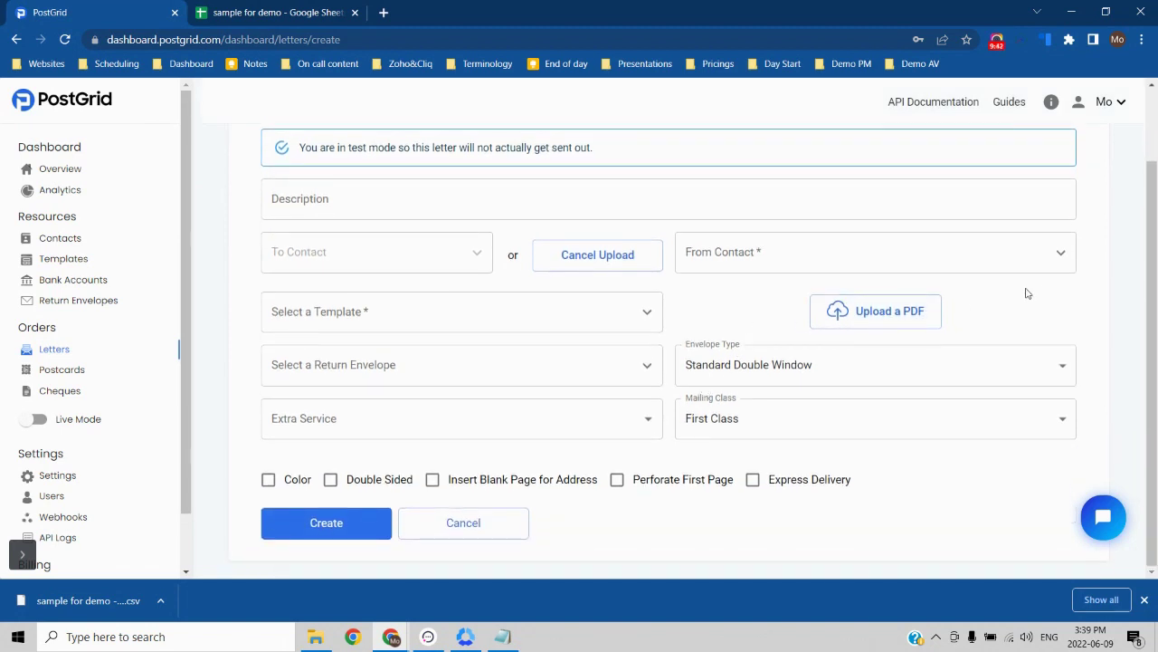
{"action": "left_click", "coordinate": [1059, 259]}
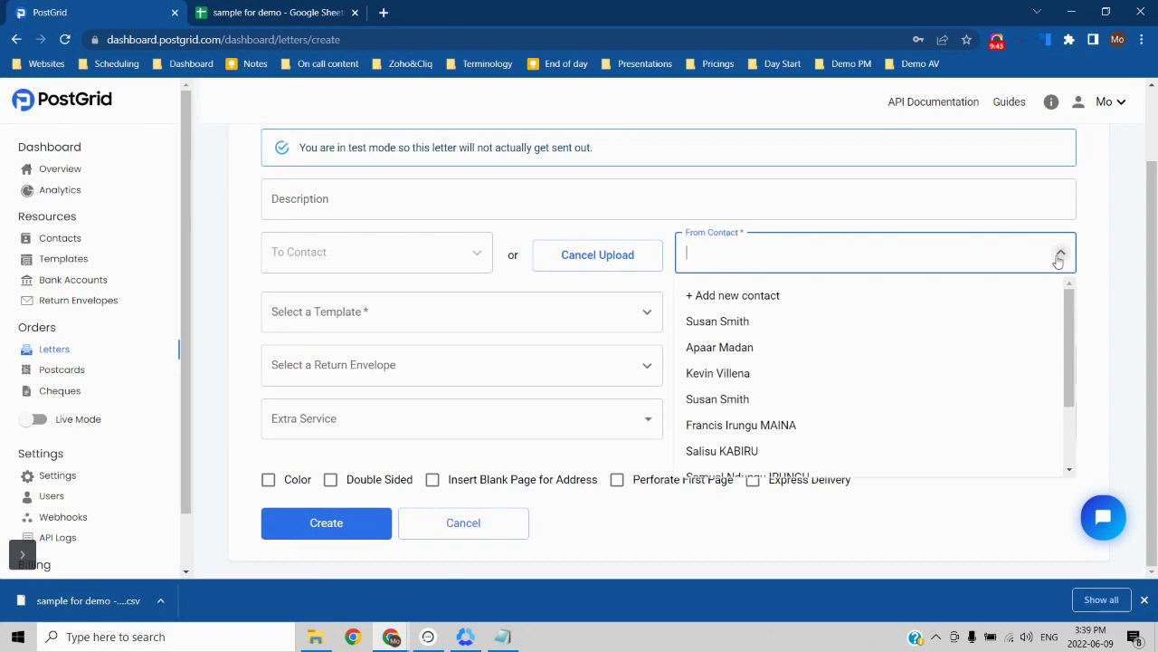
{"action": "left_click", "coordinate": [819, 322]}
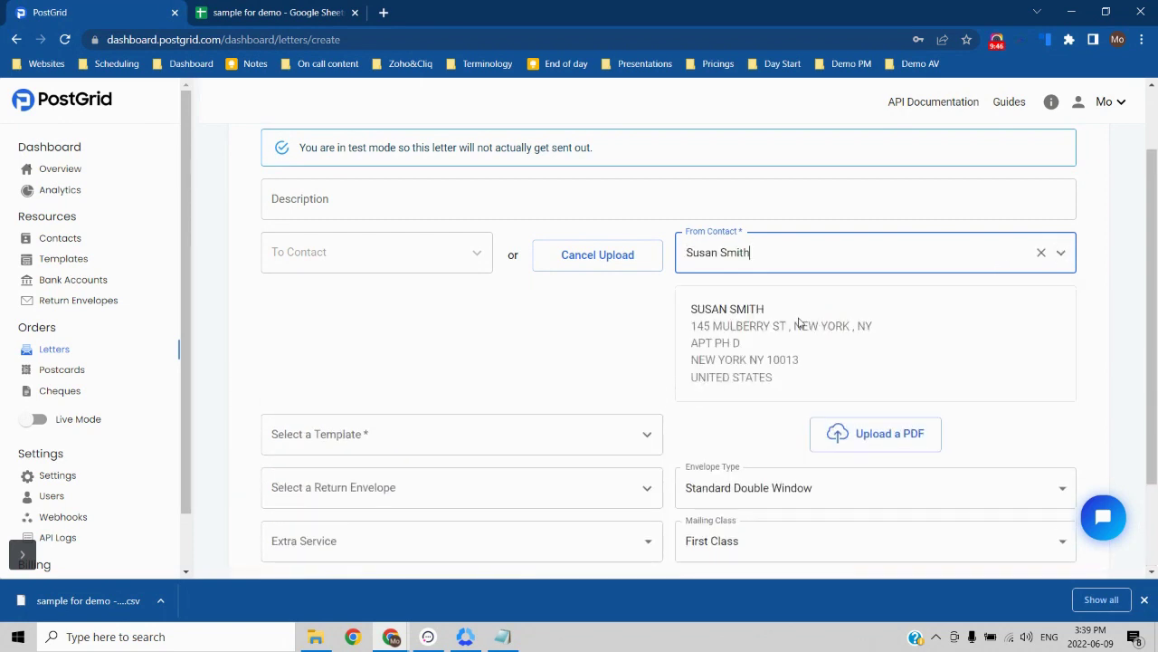
{"action": "left_click", "coordinate": [483, 197]}
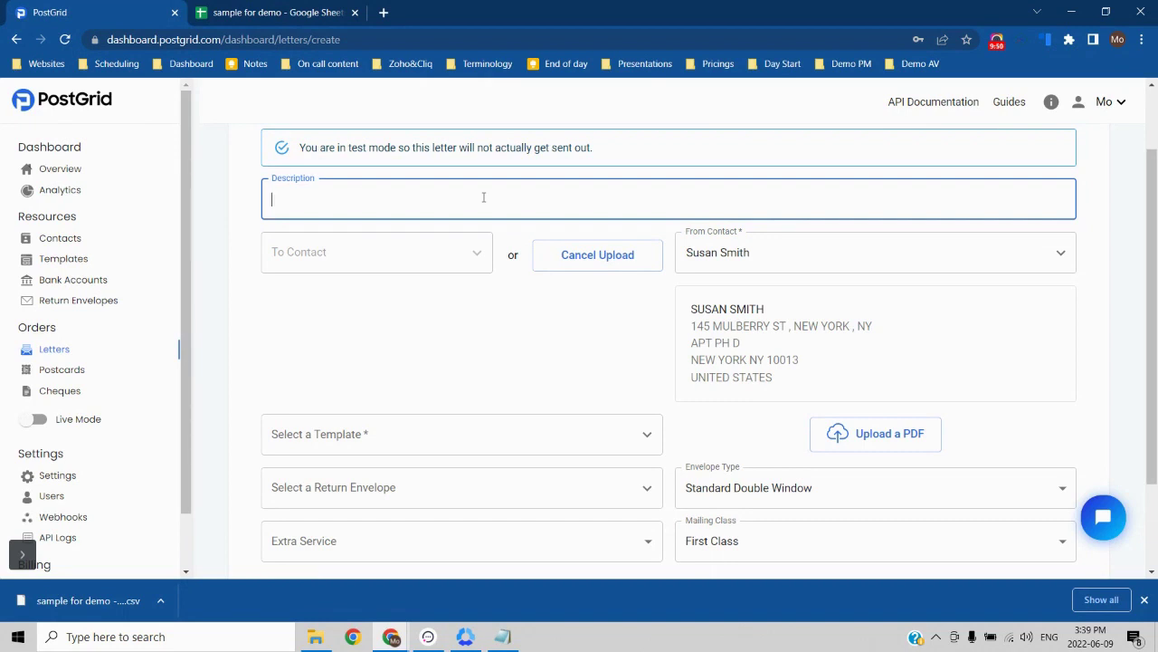
Step: Examine the available options for the letter's extra service, mailing class and envelope type without changing them
{"action": "scroll", "coordinate": [483, 198], "scroll_direction": "down", "scroll_amount": 2}
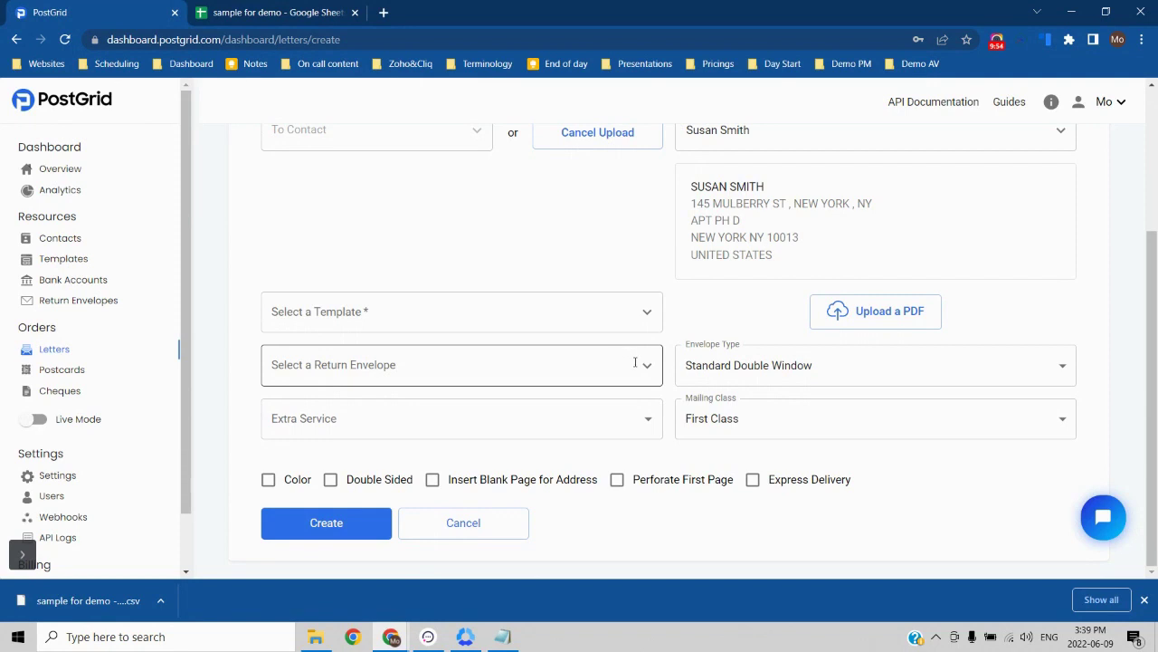
{"action": "left_click", "coordinate": [651, 419]}
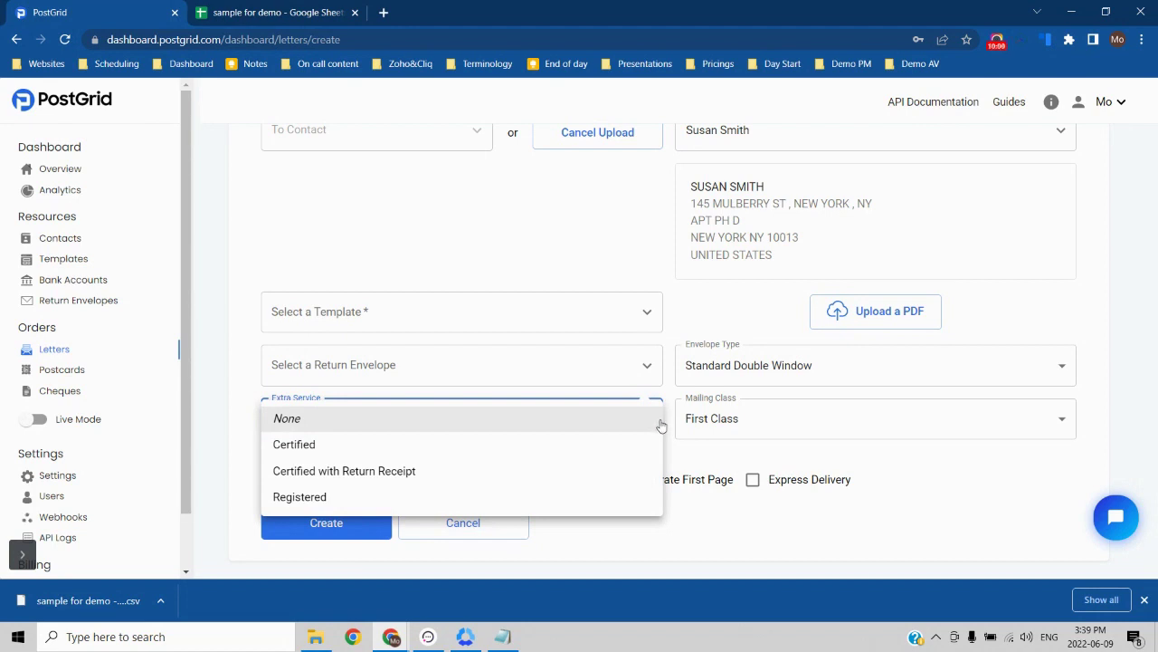
{"action": "left_click", "coordinate": [670, 429]}
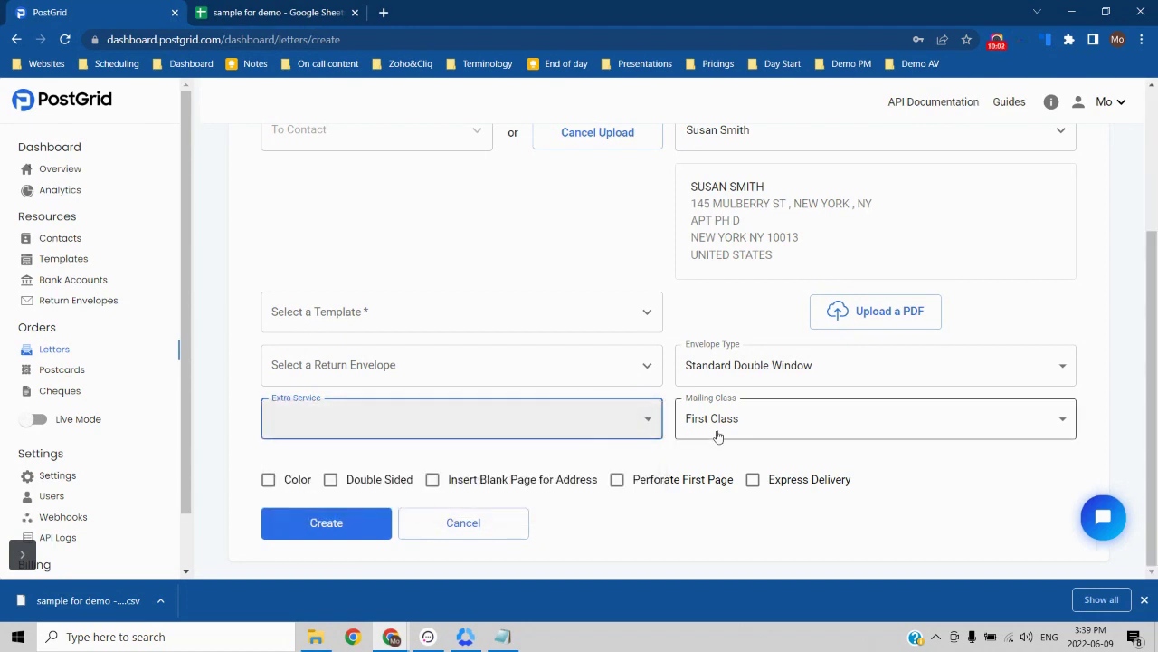
{"action": "left_click", "coordinate": [1059, 427]}
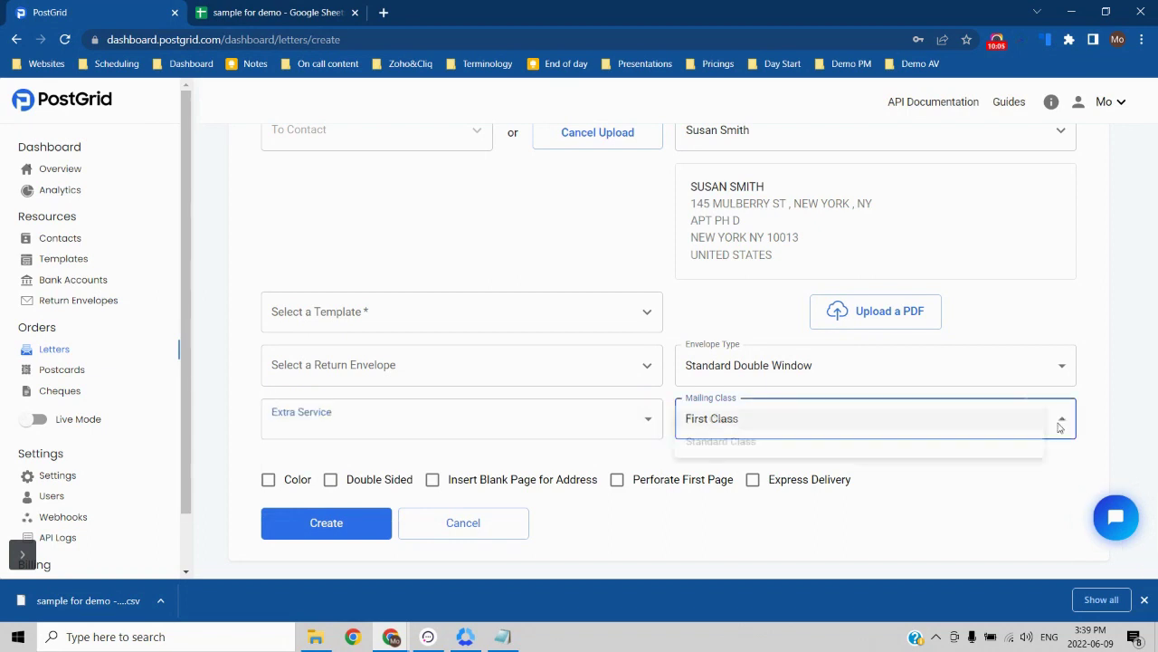
{"action": "left_click", "coordinate": [1030, 479]}
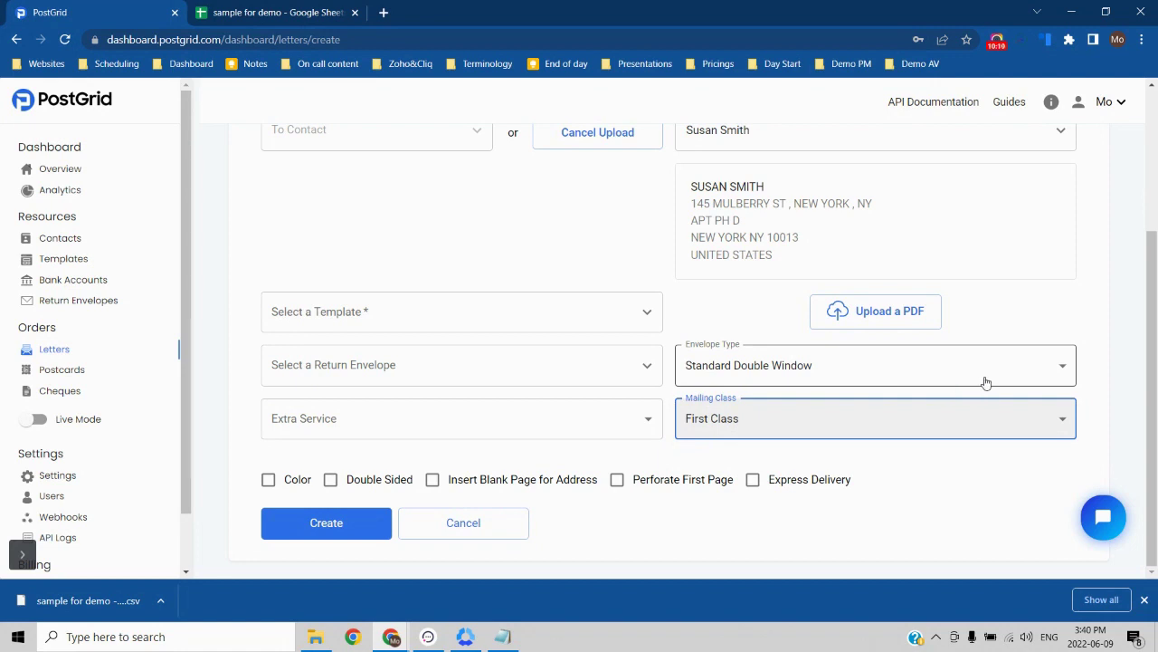
{"action": "left_click", "coordinate": [1040, 369]}
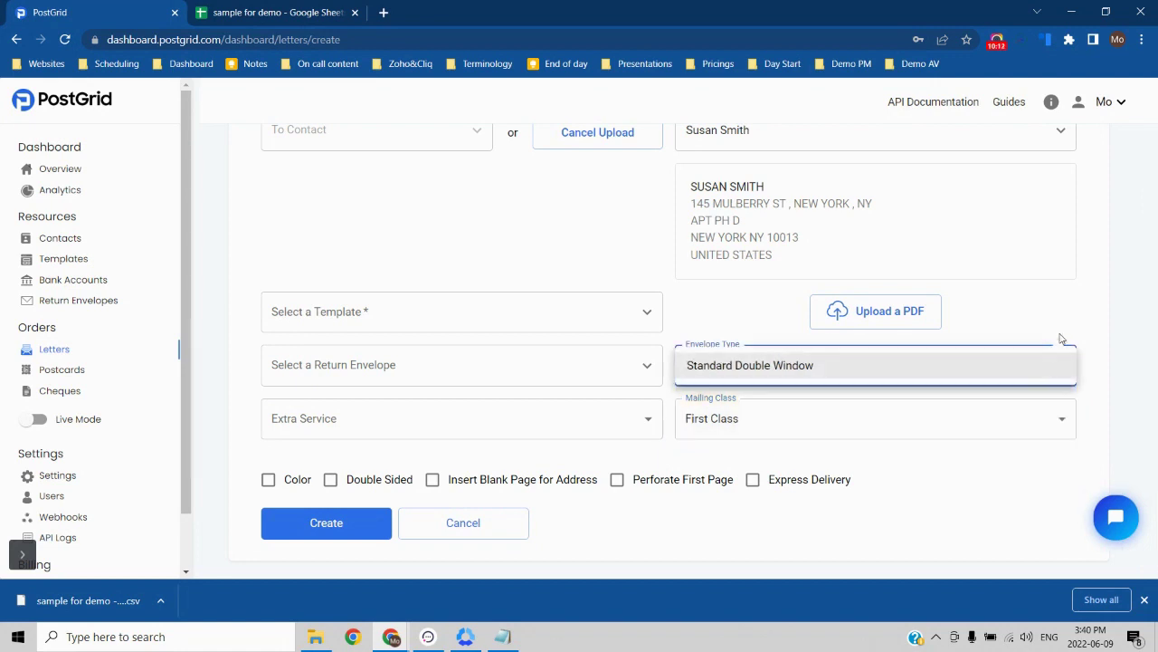
{"action": "left_click", "coordinate": [1062, 335]}
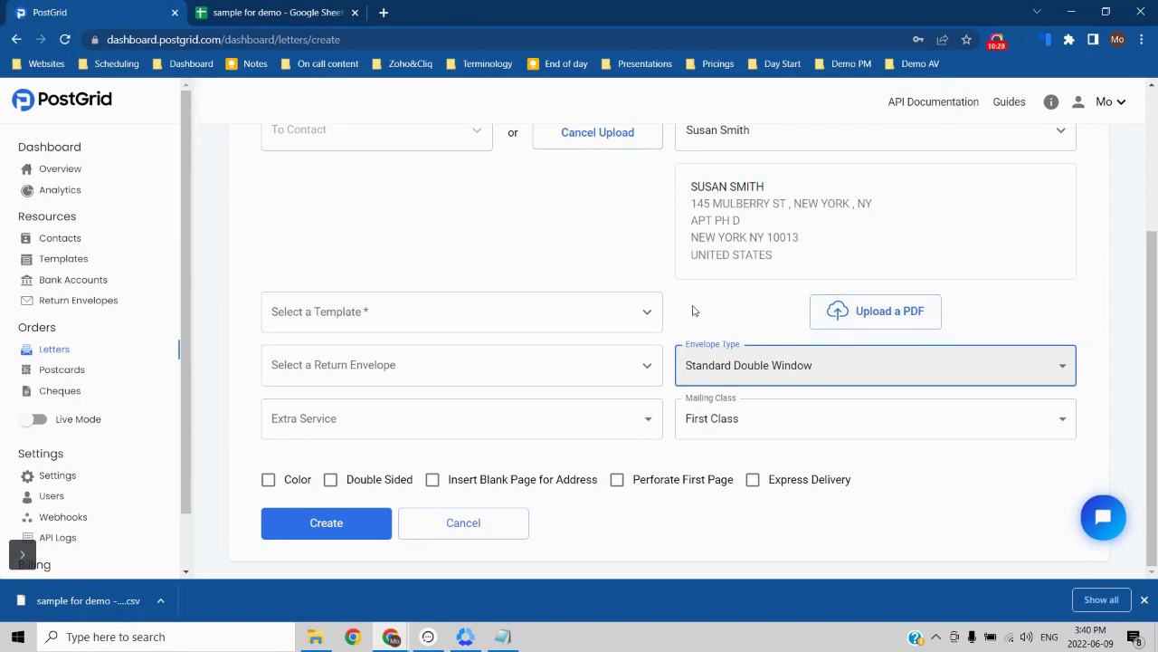
Step: Select the "Example letter going to the US" template for the letter and show its merge variables
{"action": "left_click", "coordinate": [646, 313]}
{"action": "left_click", "coordinate": [448, 380]}
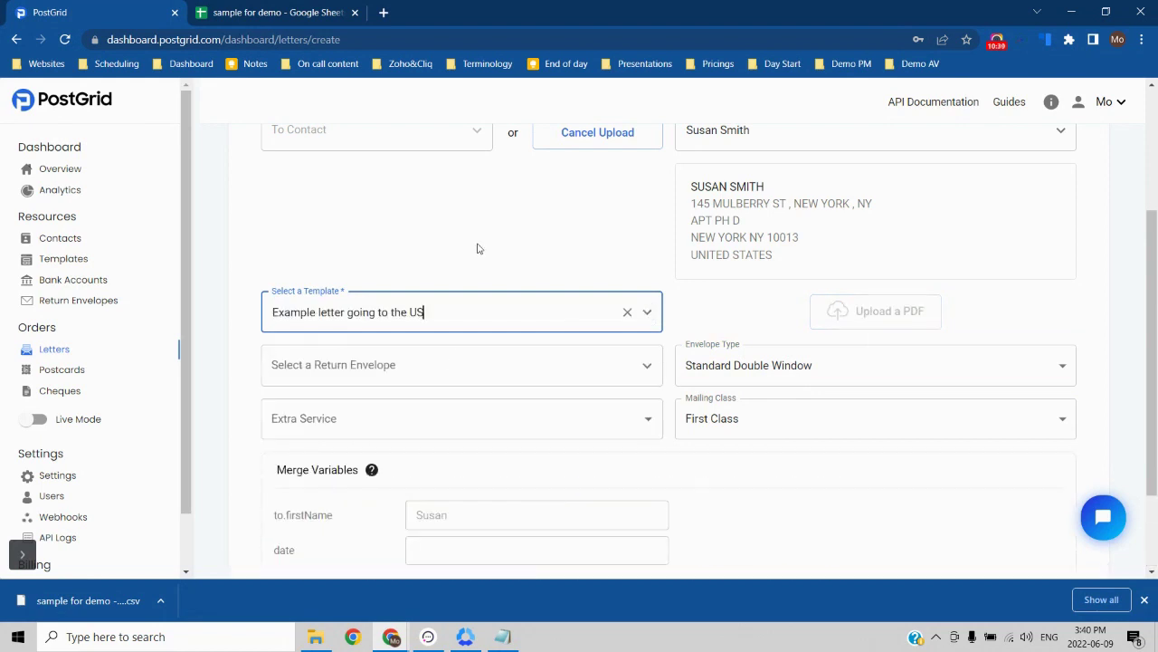
{"action": "scroll", "coordinate": [475, 245], "scroll_direction": "down", "scroll_amount": 2}
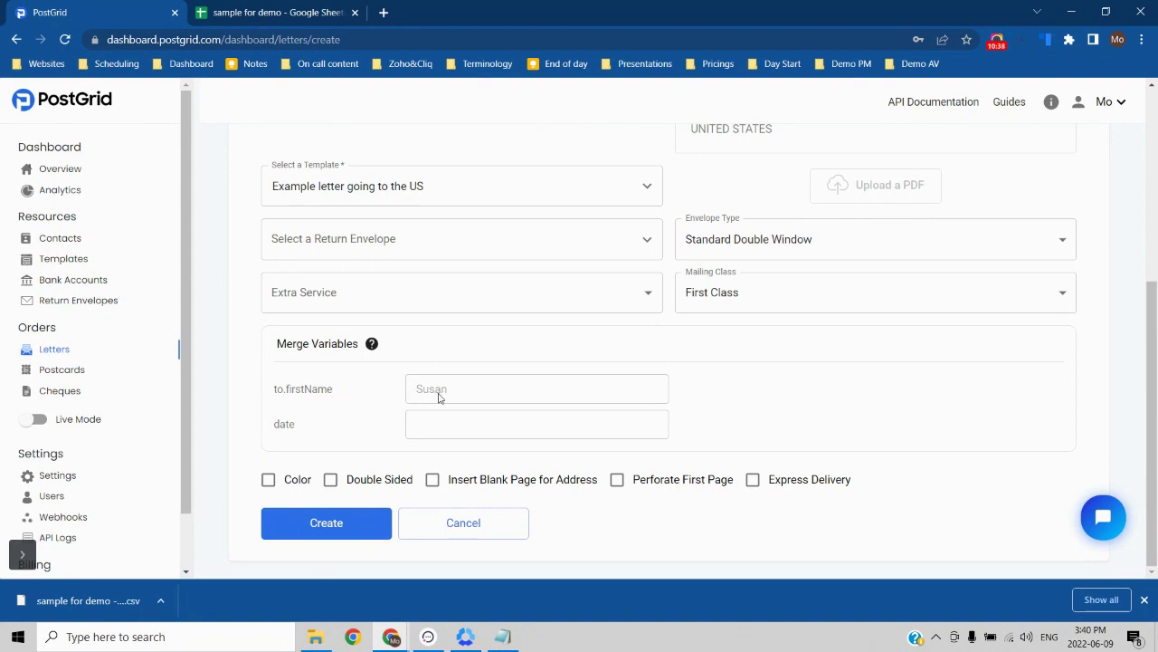
Step: Examine the remaining recipient rows and the date column in the Google Sheet, and return to PostGrid
{"action": "left_click", "coordinate": [295, 11]}
{"action": "left_click", "coordinate": [143, 206]}
{"action": "left_click_drag", "start_coordinate": [147, 221], "coordinate": [925, 257]}
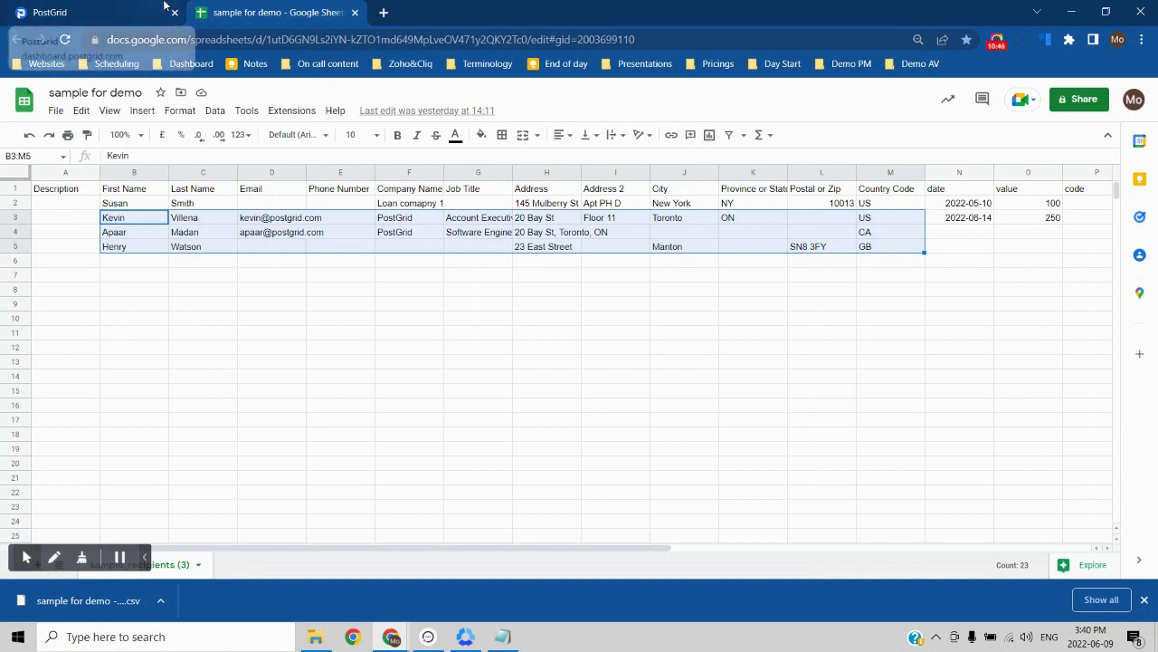
{"action": "left_click_drag", "start_coordinate": [956, 233], "coordinate": [954, 251]}
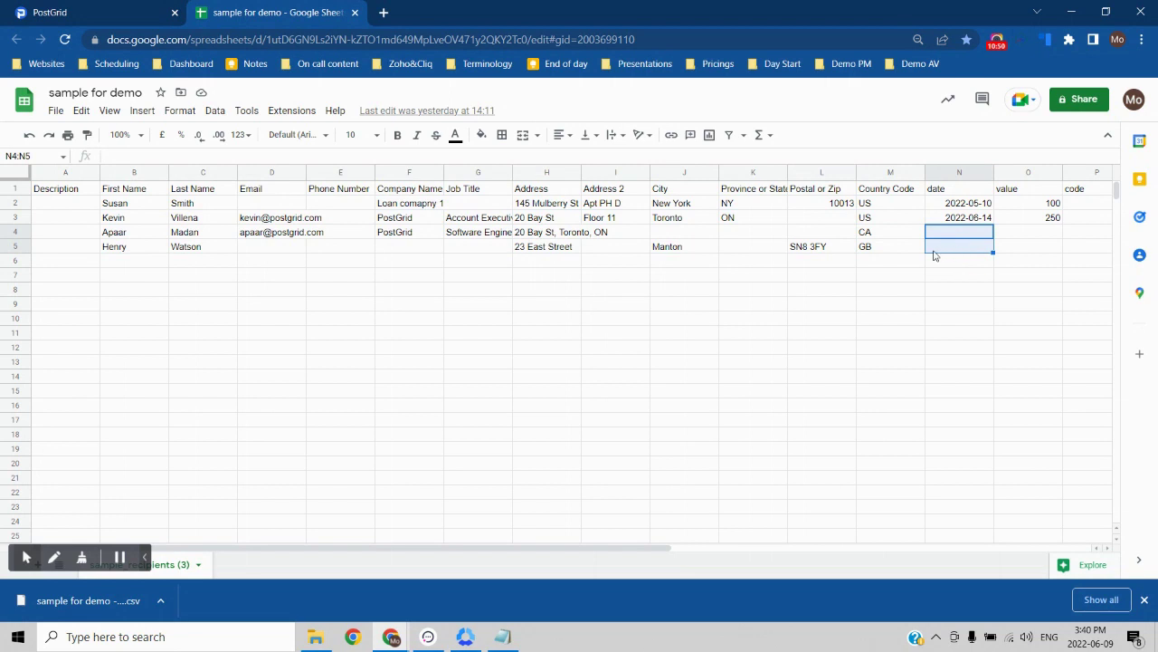
{"action": "left_click_drag", "start_coordinate": [962, 204], "coordinate": [963, 241]}
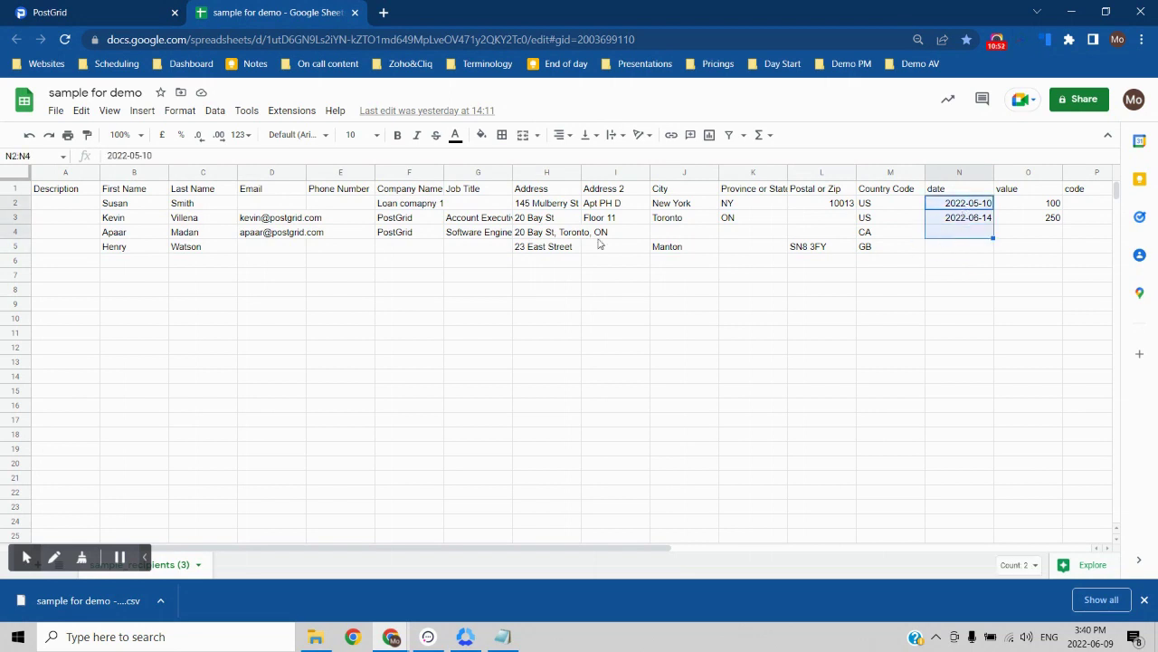
{"action": "left_click", "coordinate": [966, 190]}
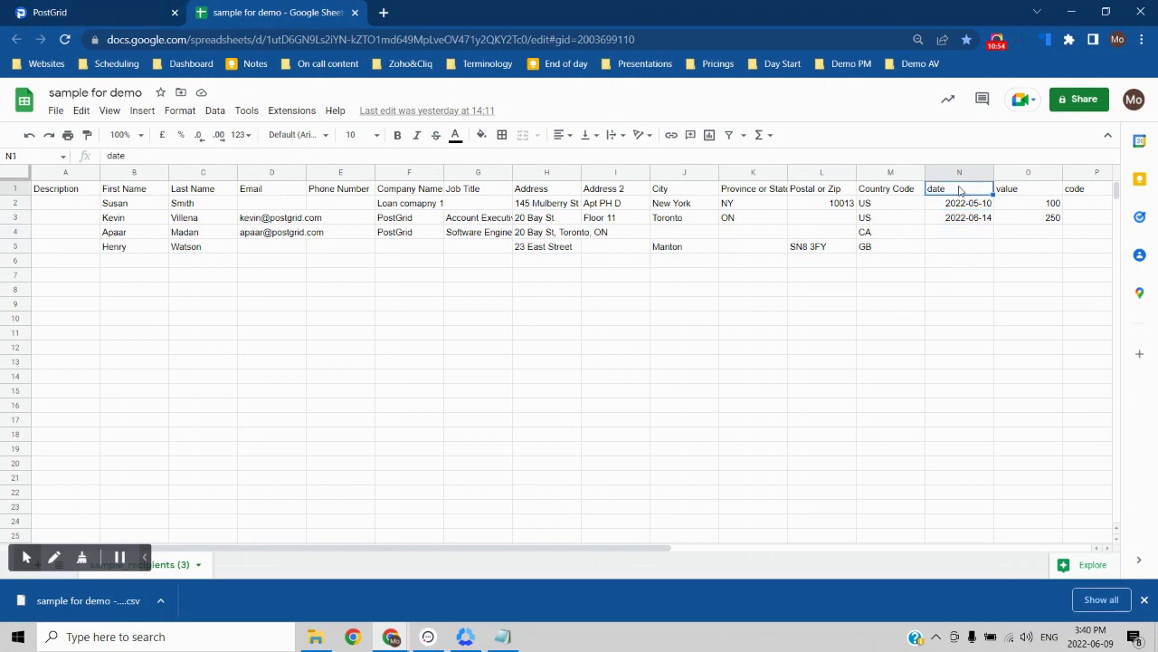
{"action": "left_click", "coordinate": [143, 12]}
{"action": "left_click", "coordinate": [467, 423]}
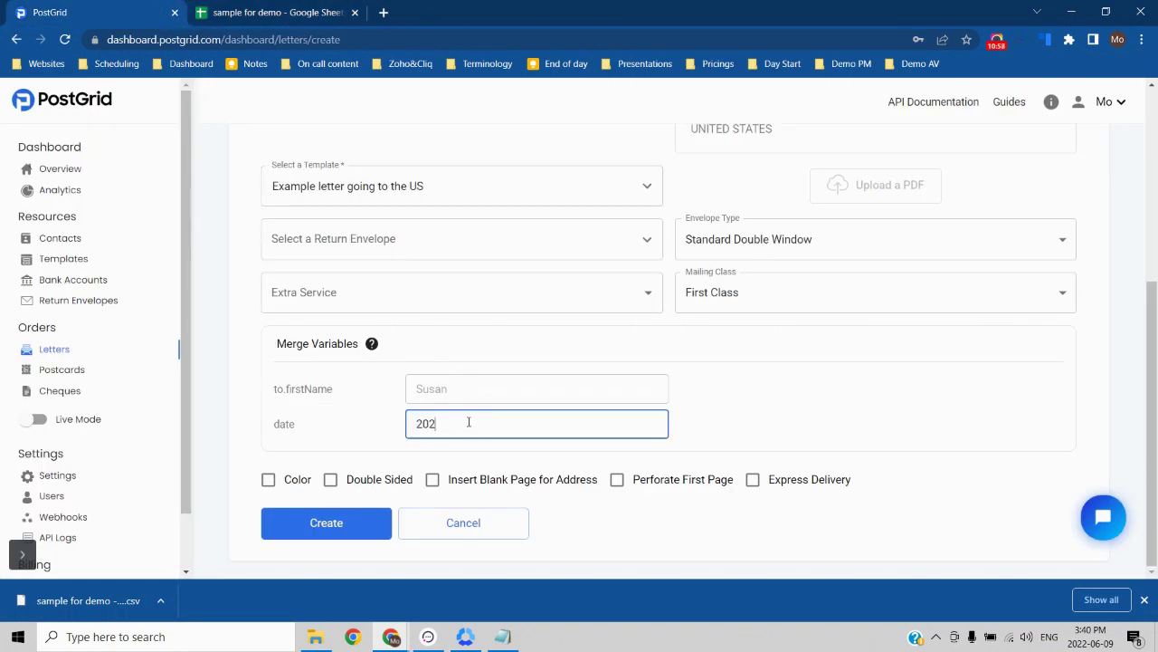
{"action": "key", "text": "BackSpace"}
{"action": "key", "text": "BackSpace"}
{"action": "key", "text": "BackSpace"}
Step: Enable color printing, try to create the letters, and highlight part of the resulting message
{"action": "left_click", "coordinate": [269, 480]}
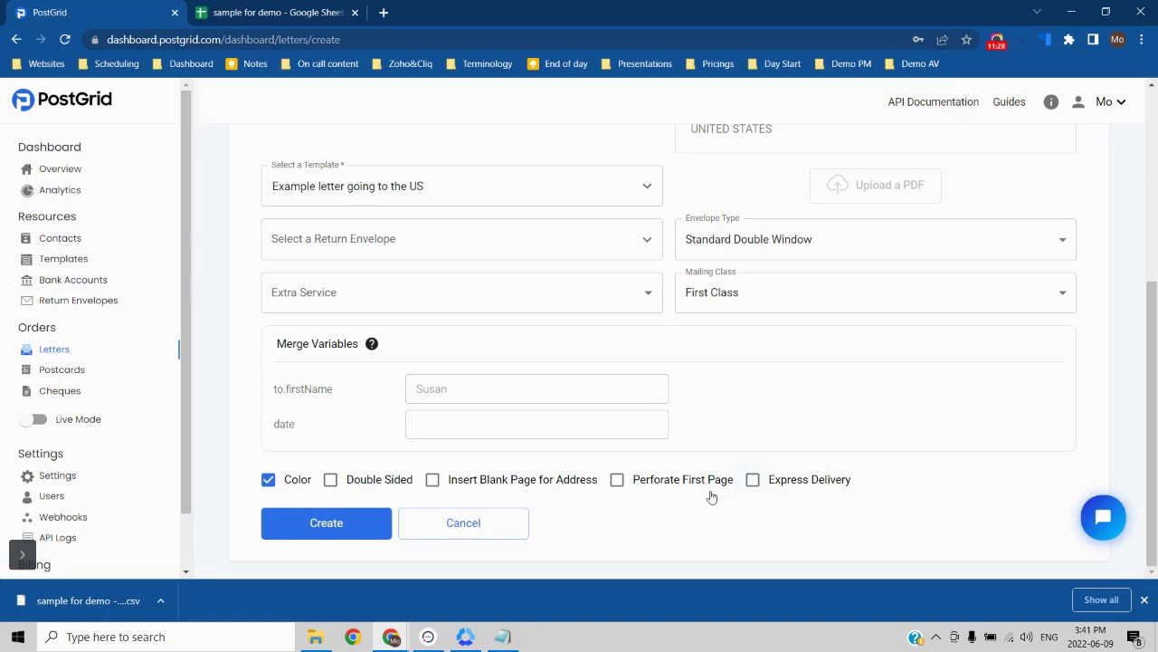
{"action": "left_click", "coordinate": [368, 522]}
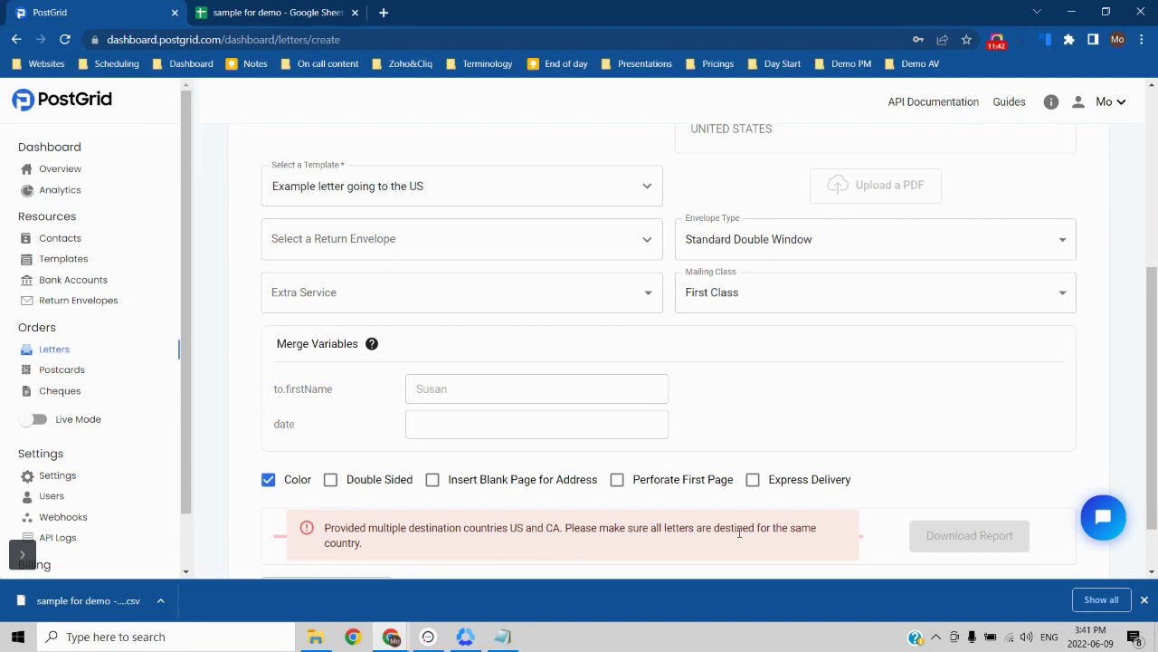
{"action": "left_click_drag", "start_coordinate": [674, 528], "coordinate": [776, 529]}
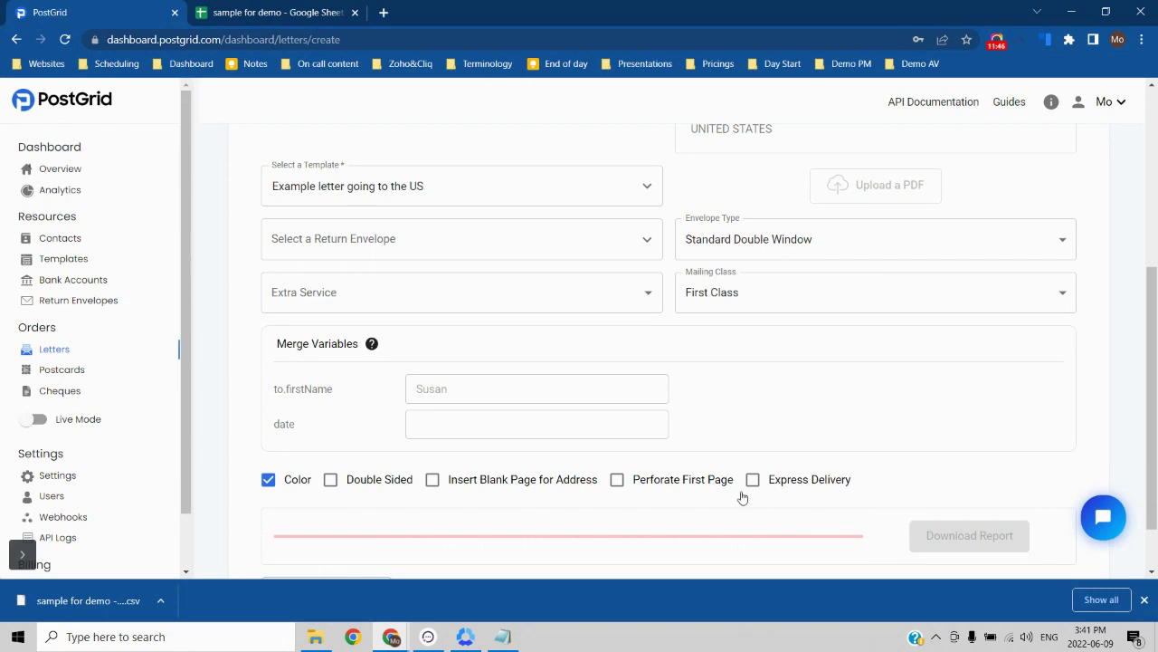
Step: Switch to the Google Sheet and clear the two recipients with country codes CA and GB in rows 4 and 5
{"action": "key", "text": "ctrl+Tab"}
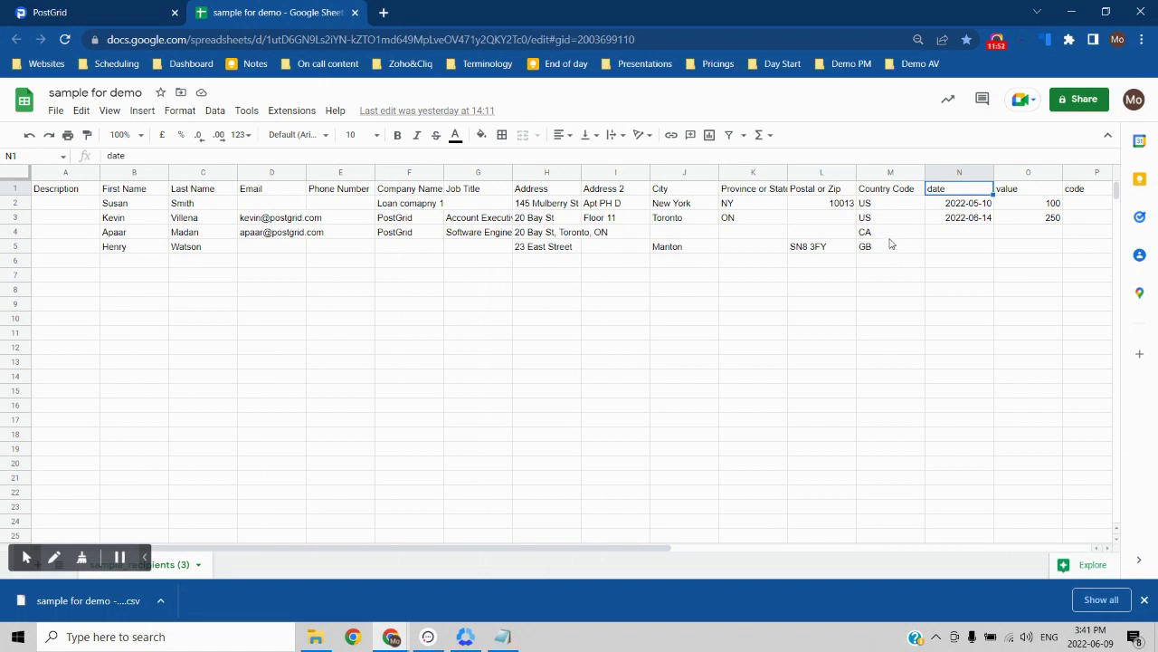
{"action": "left_click_drag", "start_coordinate": [891, 233], "coordinate": [118, 253]}
{"action": "key", "text": "Delete"}
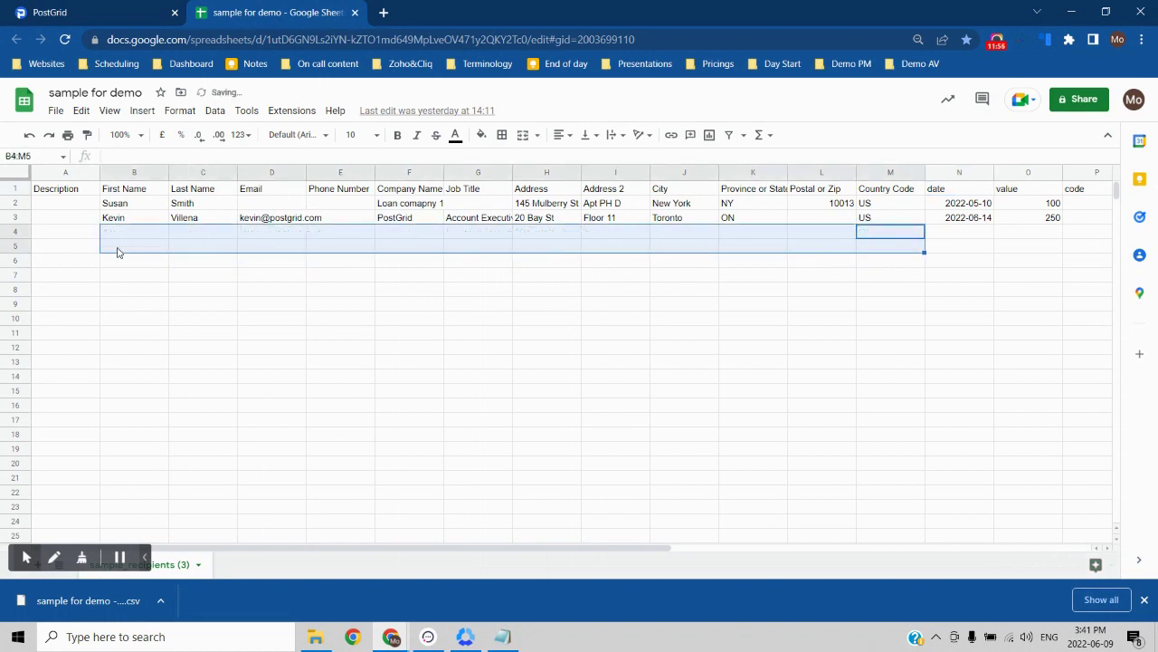
{"action": "left_click", "coordinate": [144, 270]}
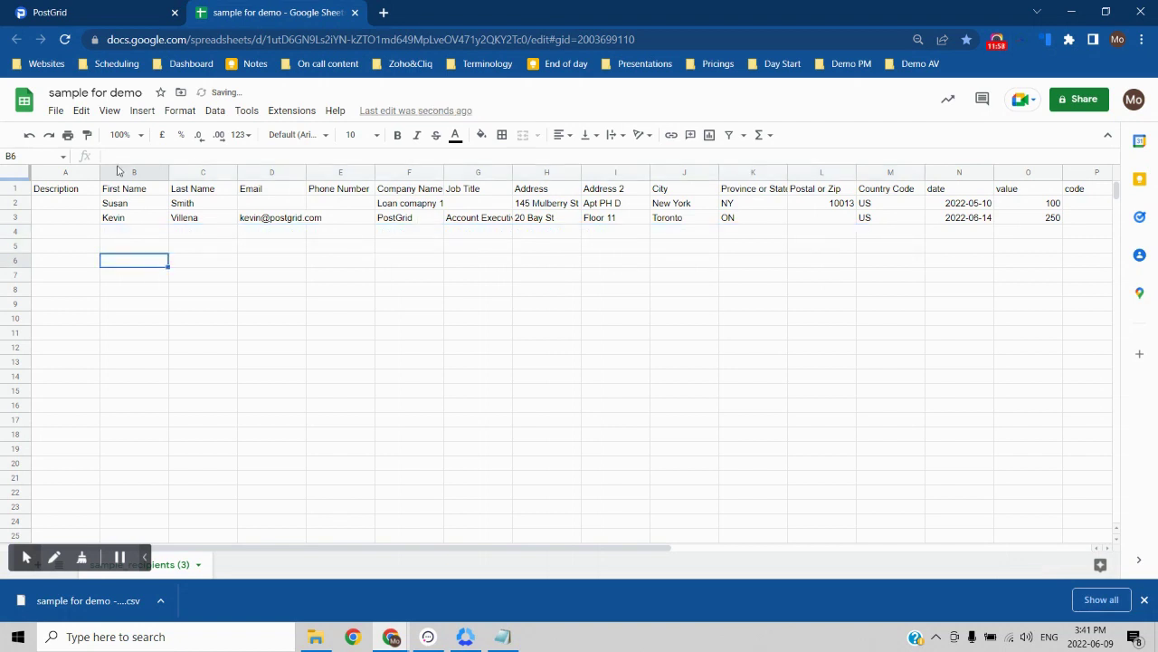
Step: Download the edited recipient sheet as a comma-separated values (.csv) file
{"action": "left_click", "coordinate": [56, 110]}
{"action": "mouse_move", "coordinate": [188, 282]}
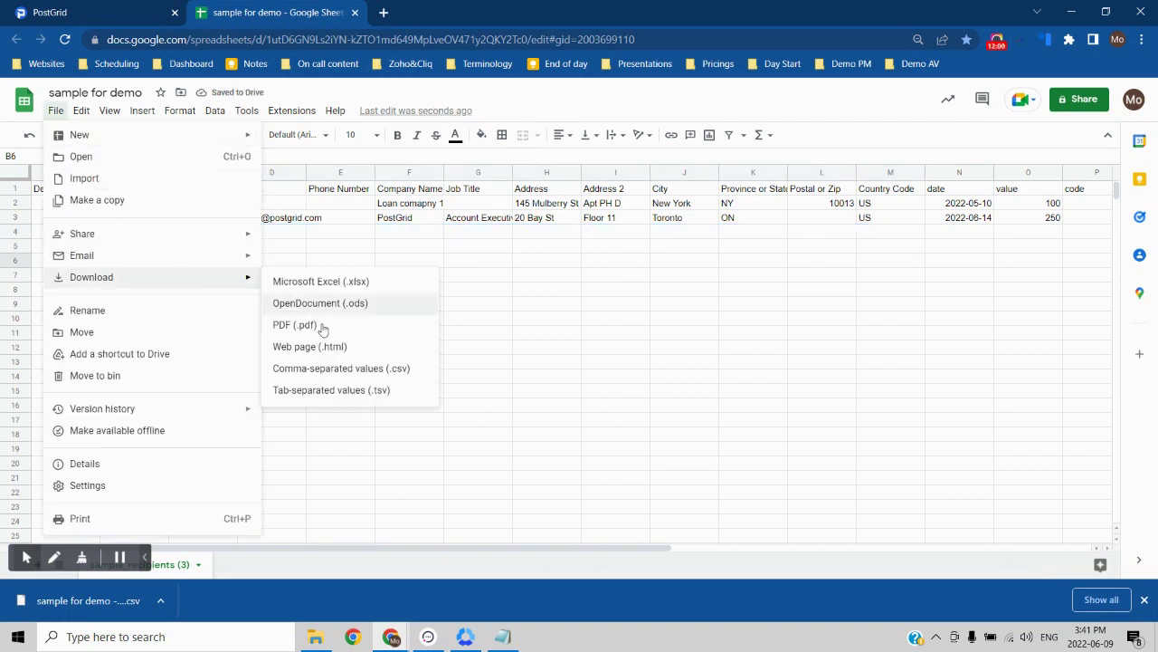
{"action": "left_click", "coordinate": [384, 369]}
Step: Return to PostGrid, go back to the letter orders, and start creating a new letter
{"action": "left_click", "coordinate": [50, 12]}
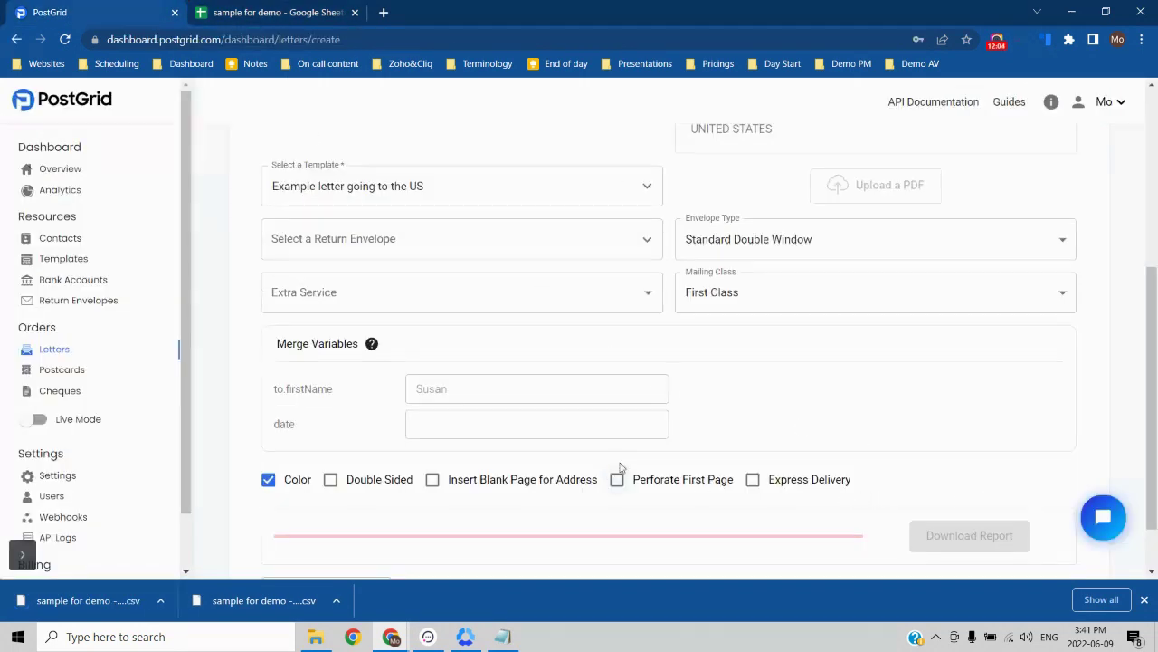
{"action": "left_click", "coordinate": [100, 354]}
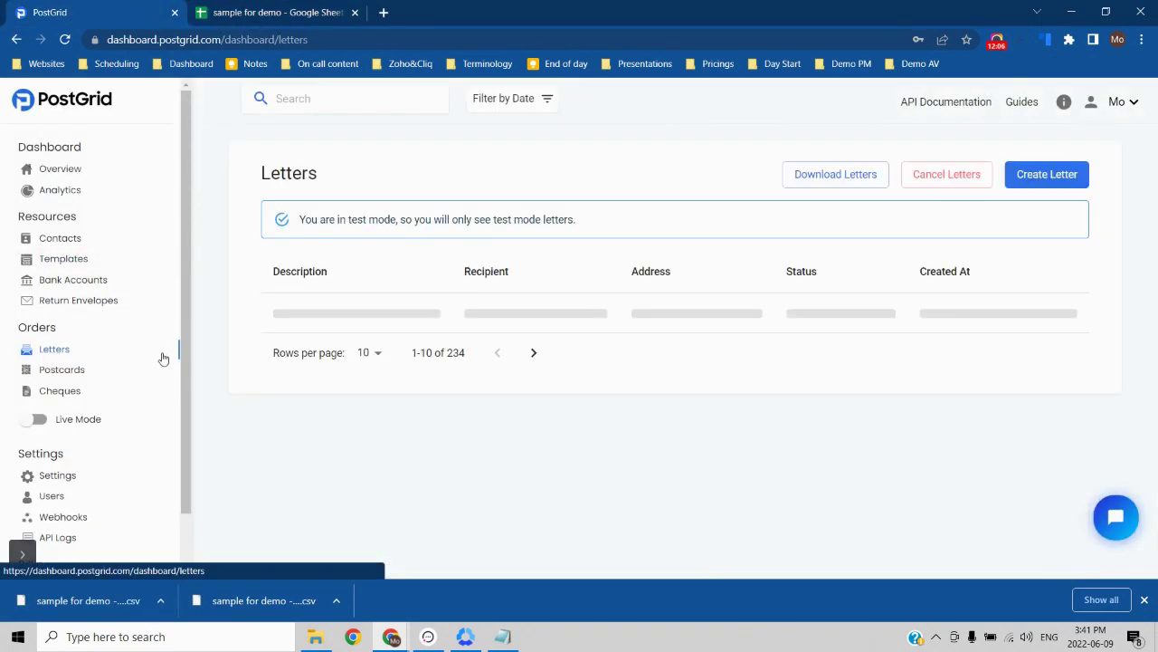
{"action": "left_click", "coordinate": [1040, 185]}
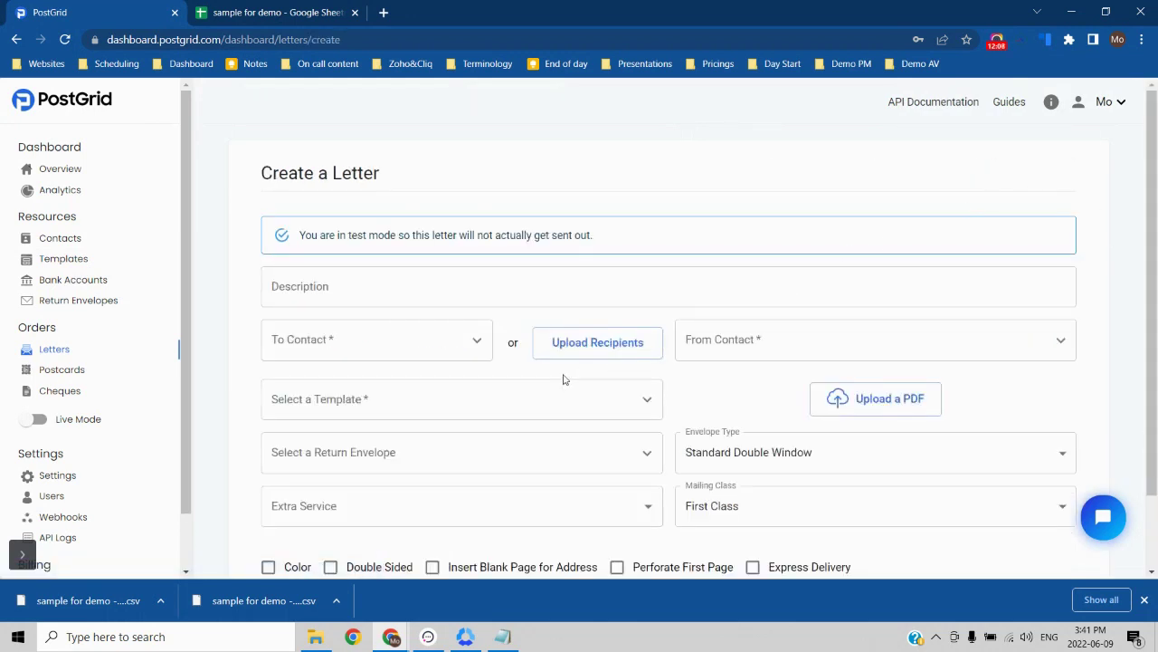
Step: Upload the newly downloaded "sample for demo" CSV file as the letter's recipients
{"action": "scroll", "coordinate": [510, 338], "scroll_direction": "down", "scroll_amount": 1}
{"action": "left_click", "coordinate": [579, 260]}
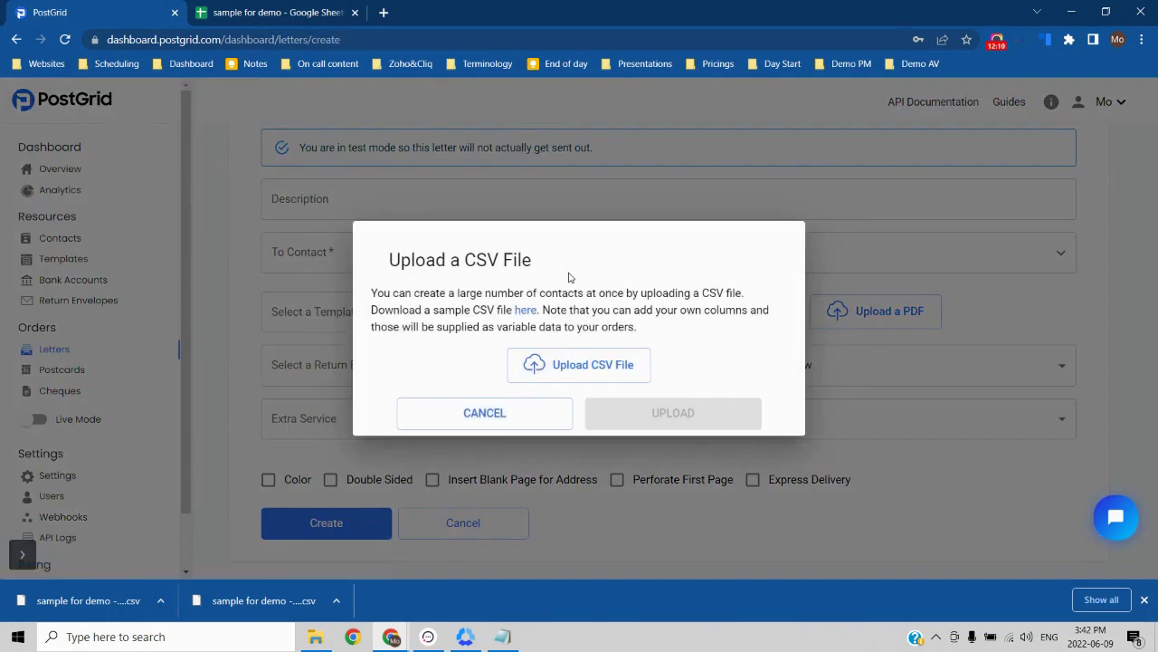
{"action": "left_click", "coordinate": [547, 360]}
{"action": "left_click", "coordinate": [199, 129]}
{"action": "left_click", "coordinate": [473, 335]}
{"action": "left_click", "coordinate": [649, 427]}
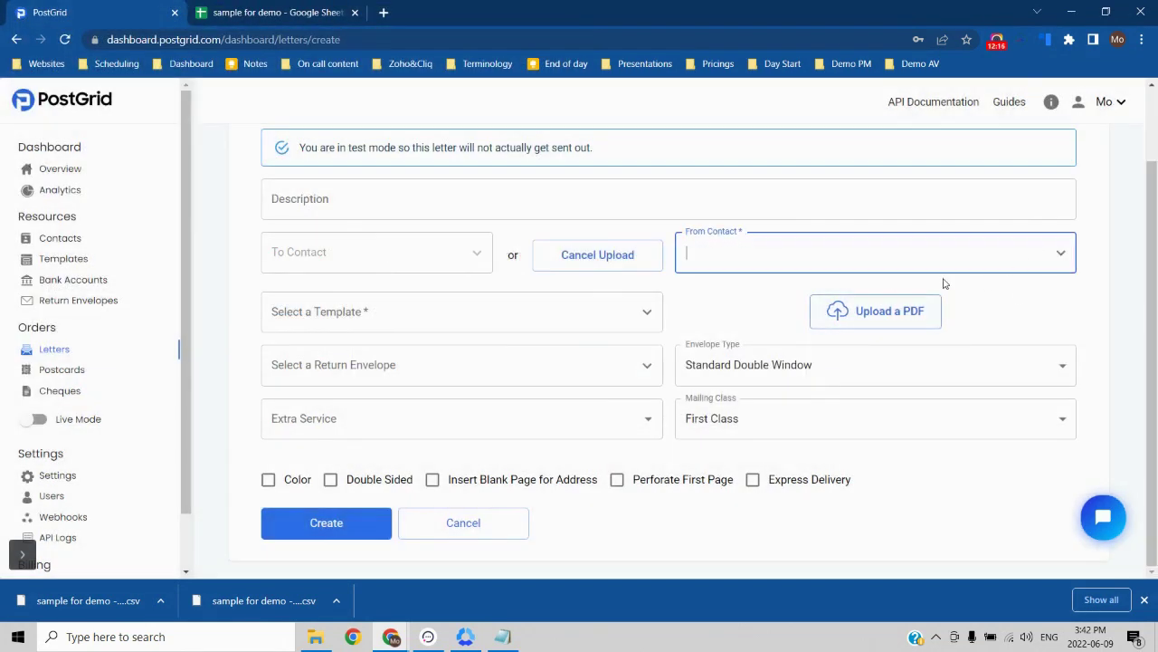
Step: Set the New York contact as the sender and select the template "Example letter going to the US"
{"action": "left_click", "coordinate": [1059, 253]}
{"action": "left_click", "coordinate": [792, 322]}
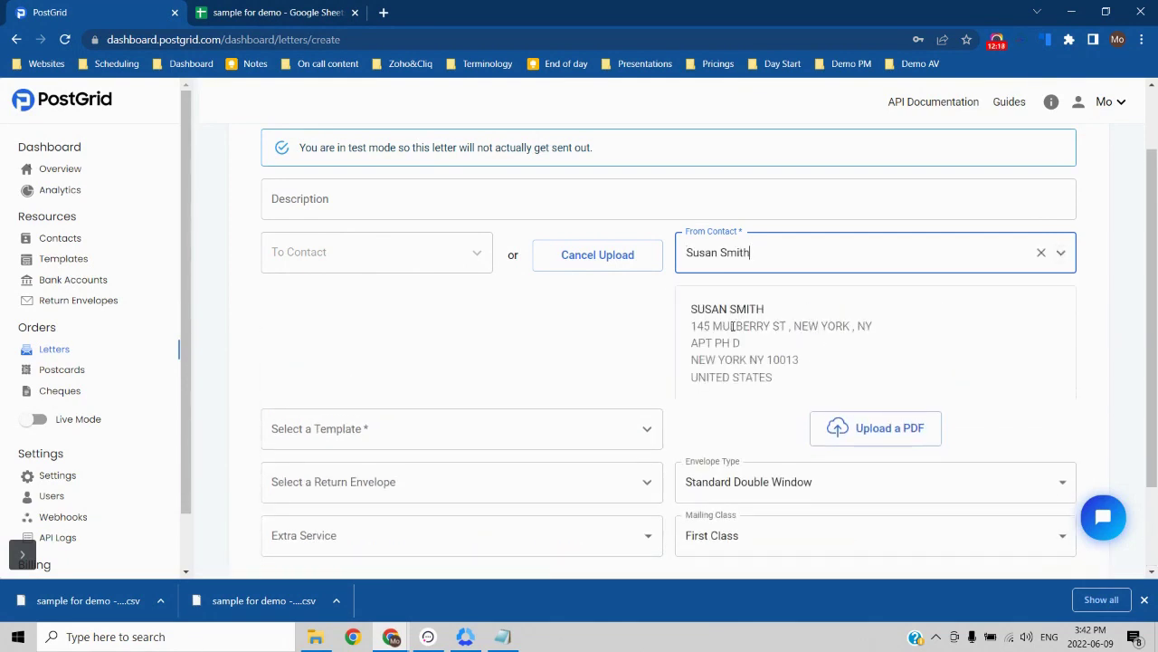
{"action": "scroll", "coordinate": [733, 326], "scroll_direction": "down", "scroll_amount": 3}
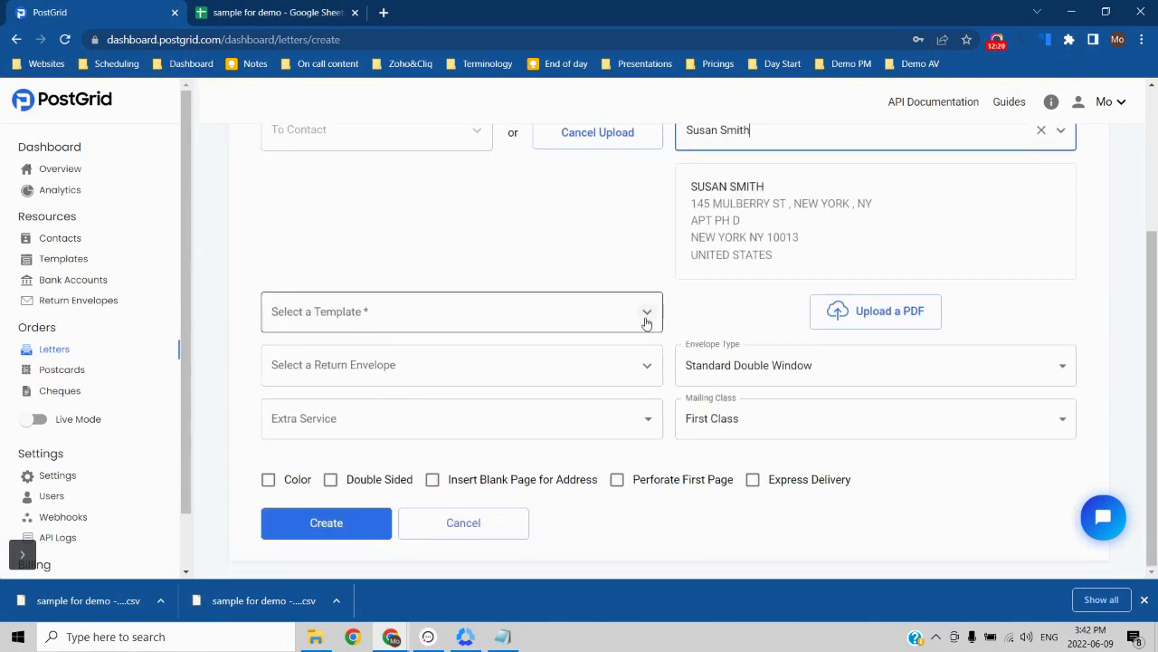
{"action": "left_click", "coordinate": [646, 312]}
{"action": "left_click", "coordinate": [455, 385]}
{"action": "scroll", "coordinate": [392, 281], "scroll_direction": "down", "scroll_amount": 3}
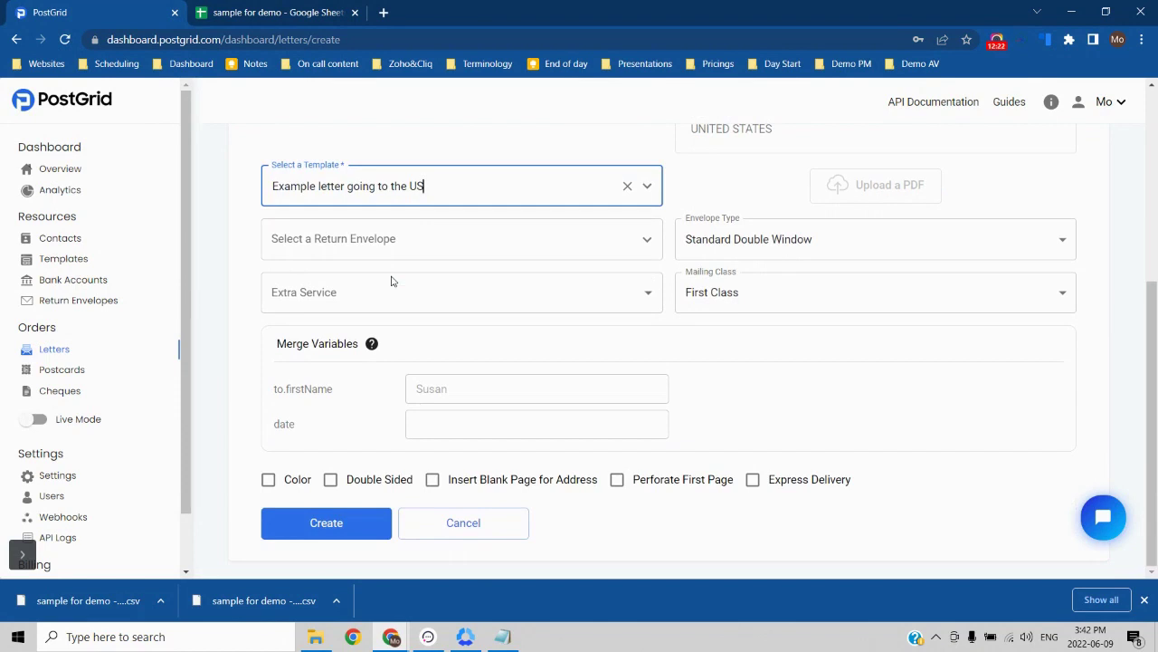
Step: Enable color printing, create the letters for the uploaded recipients, and go back to the letters list
{"action": "left_click", "coordinate": [290, 484]}
{"action": "left_click", "coordinate": [336, 525]}
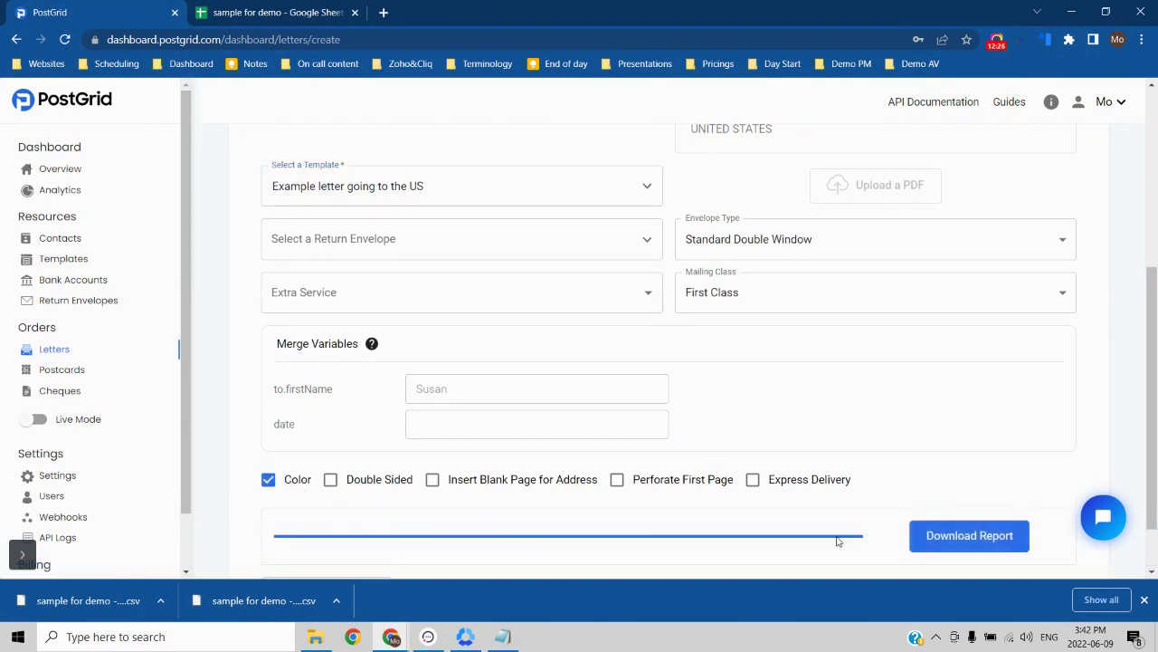
{"action": "left_click", "coordinate": [1145, 598]}
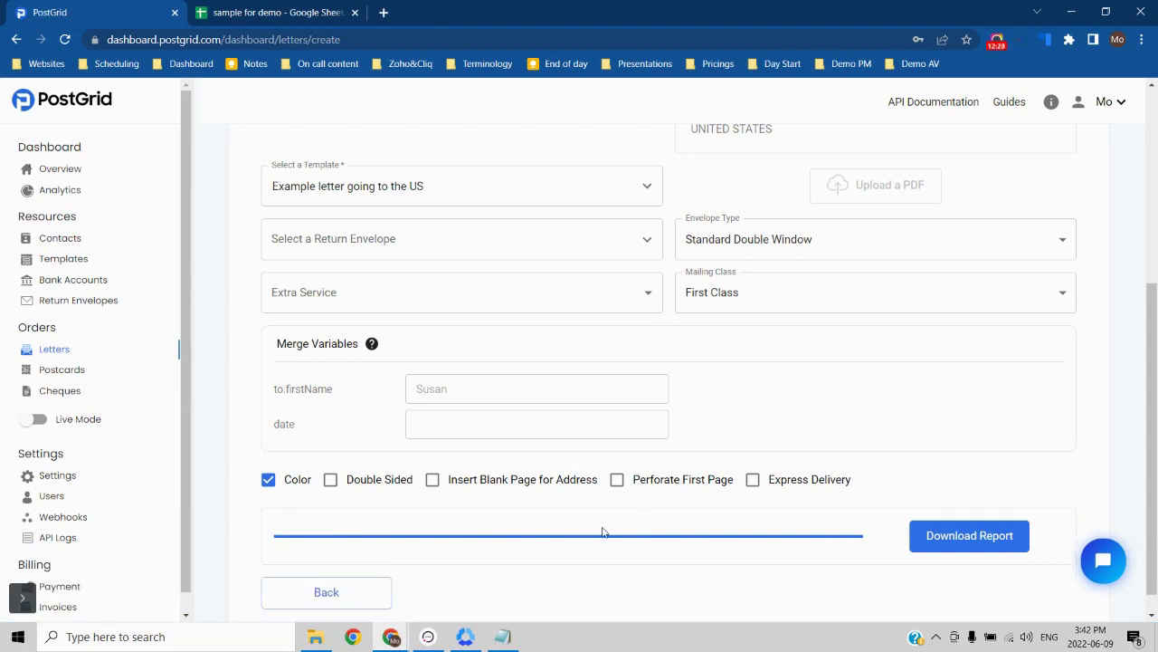
{"action": "left_click", "coordinate": [343, 594]}
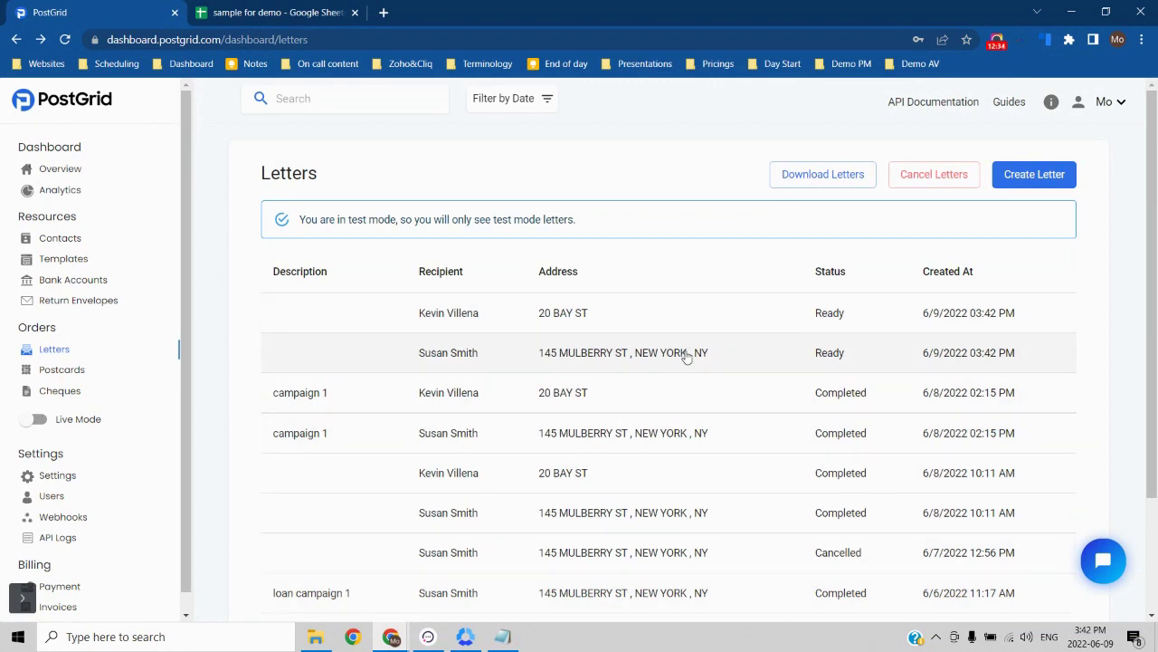
Step: Open the new letter addressed to New York, progress it to the next stage, and check the letter analytics
{"action": "left_click", "coordinate": [599, 354]}
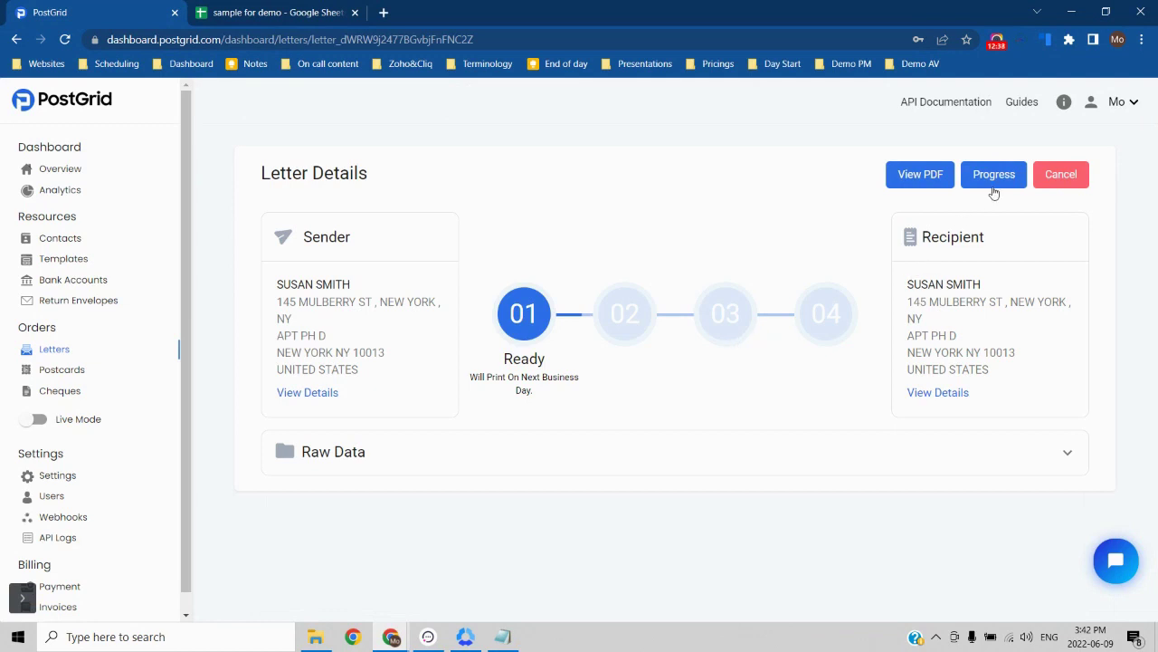
{"action": "left_click", "coordinate": [994, 190]}
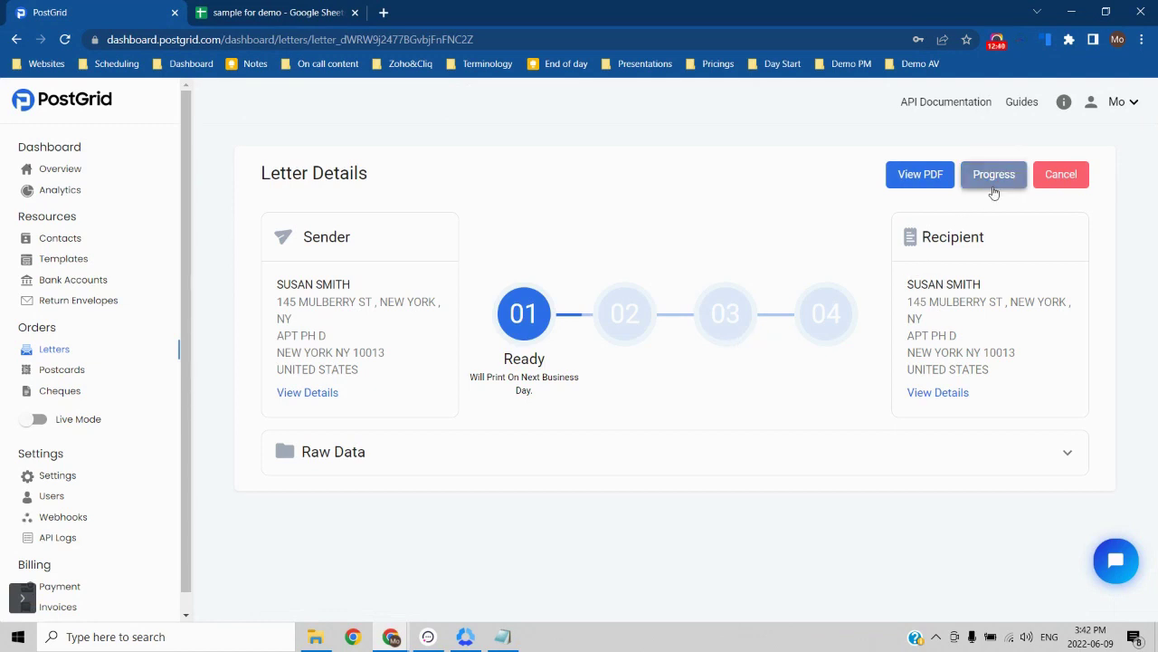
{"action": "left_click", "coordinate": [96, 193]}
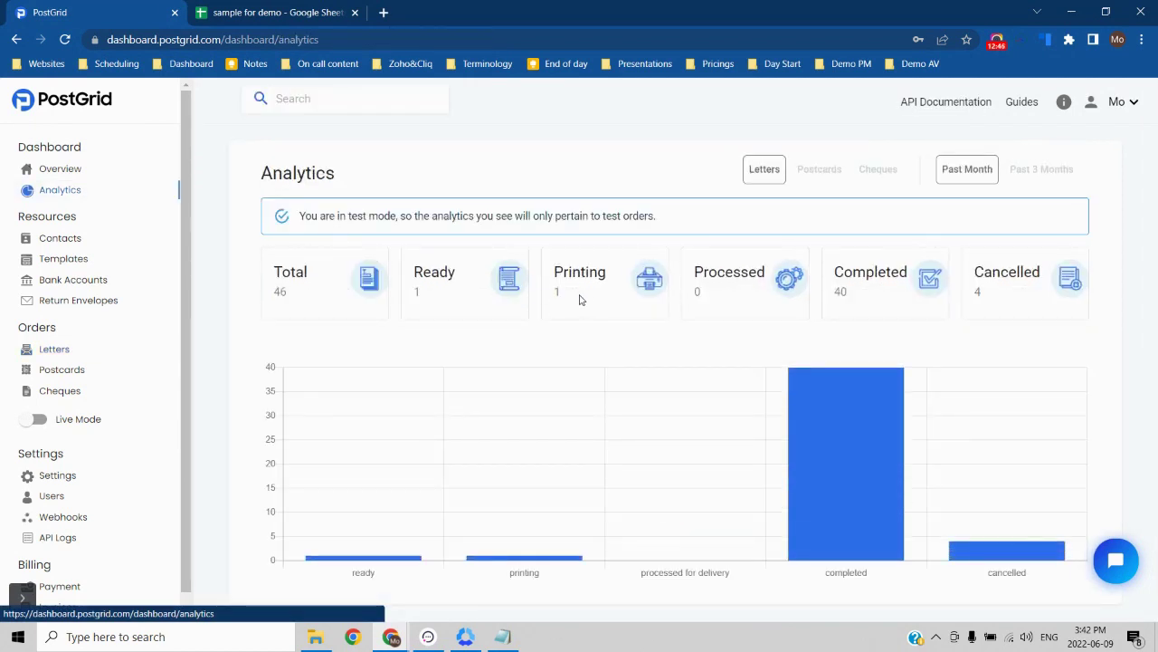
Step: View the PDF of the new Bay St letter, highlight its merged first name and date, and compare them with the Google Sheet
{"action": "left_click", "coordinate": [86, 351]}
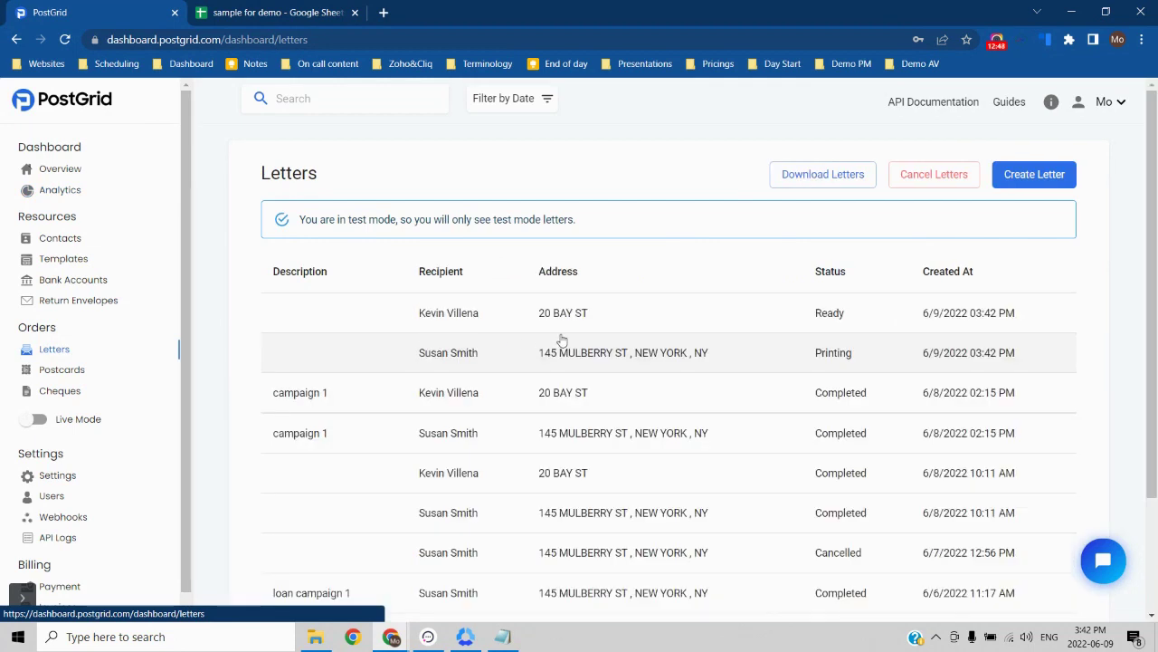
{"action": "left_click", "coordinate": [710, 324]}
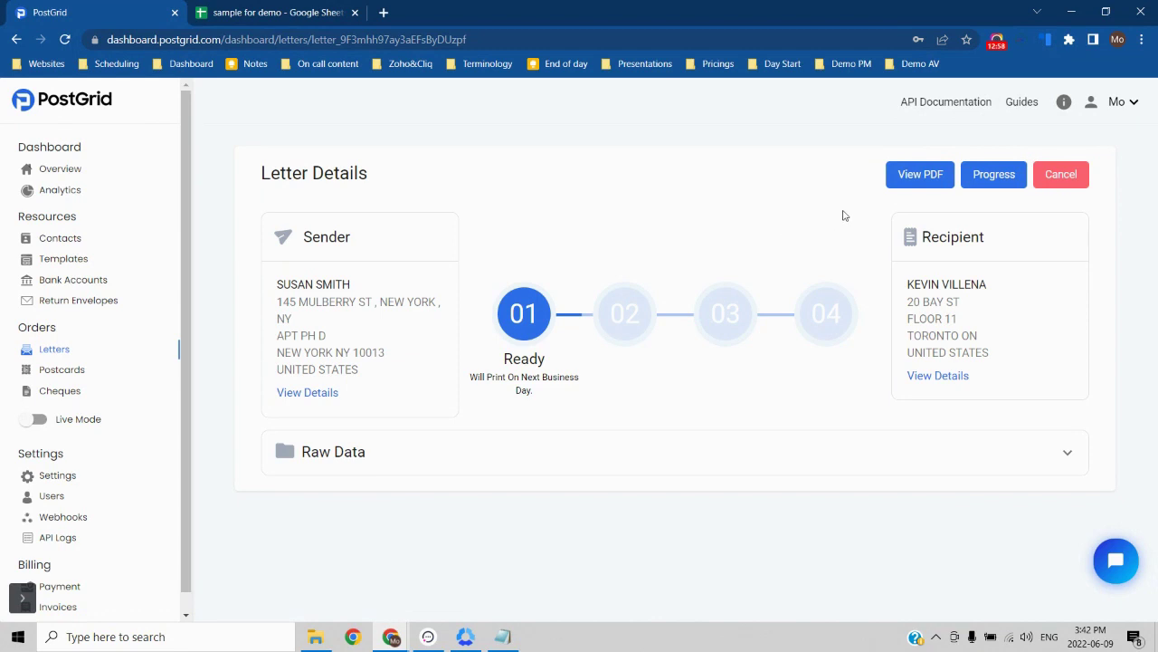
{"action": "left_click", "coordinate": [914, 185]}
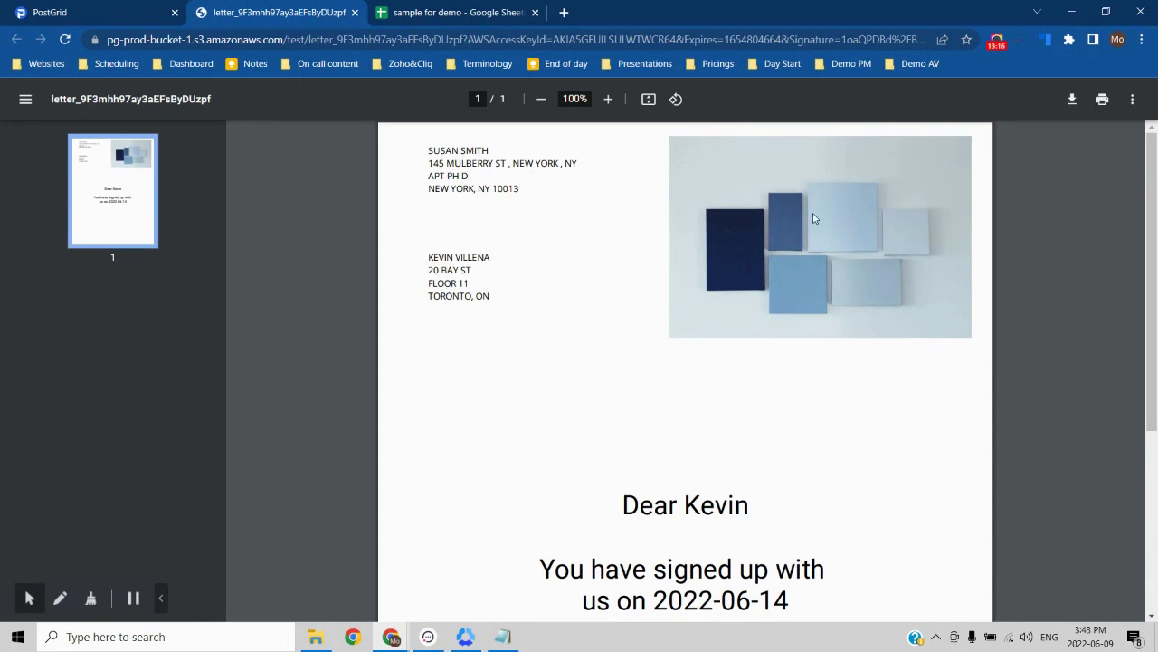
{"action": "scroll", "coordinate": [774, 244], "scroll_direction": "down", "scroll_amount": 3}
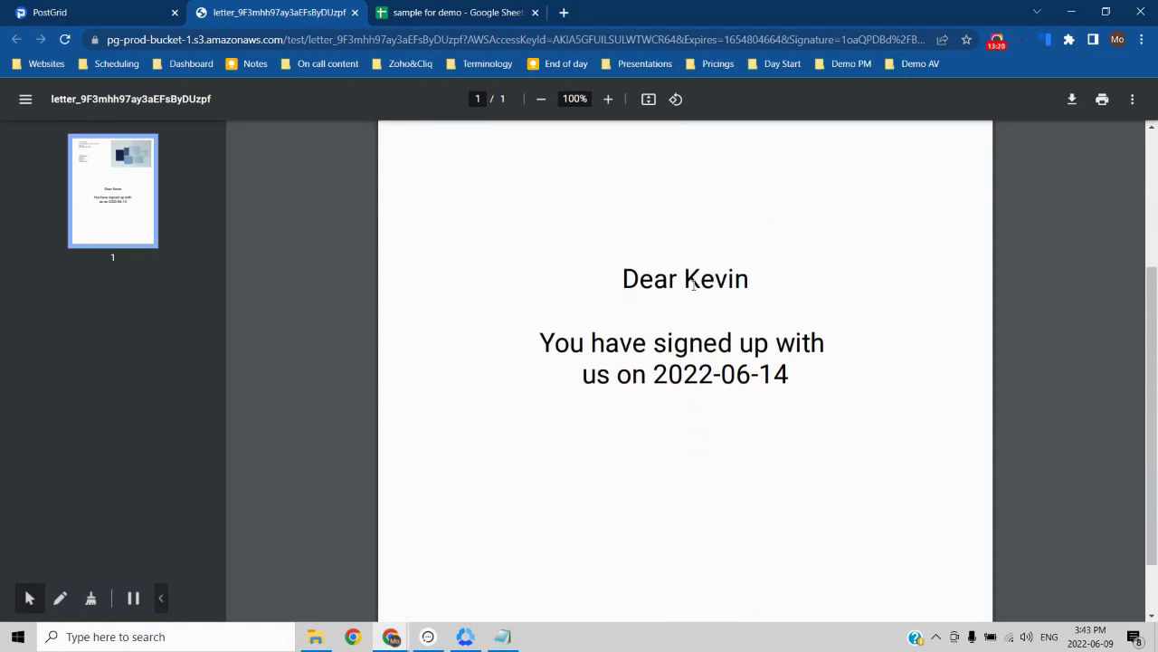
{"action": "left_click_drag", "start_coordinate": [687, 284], "coordinate": [752, 287]}
{"action": "left_click_drag", "start_coordinate": [653, 374], "coordinate": [789, 375]}
{"action": "left_click", "coordinate": [495, 15]}
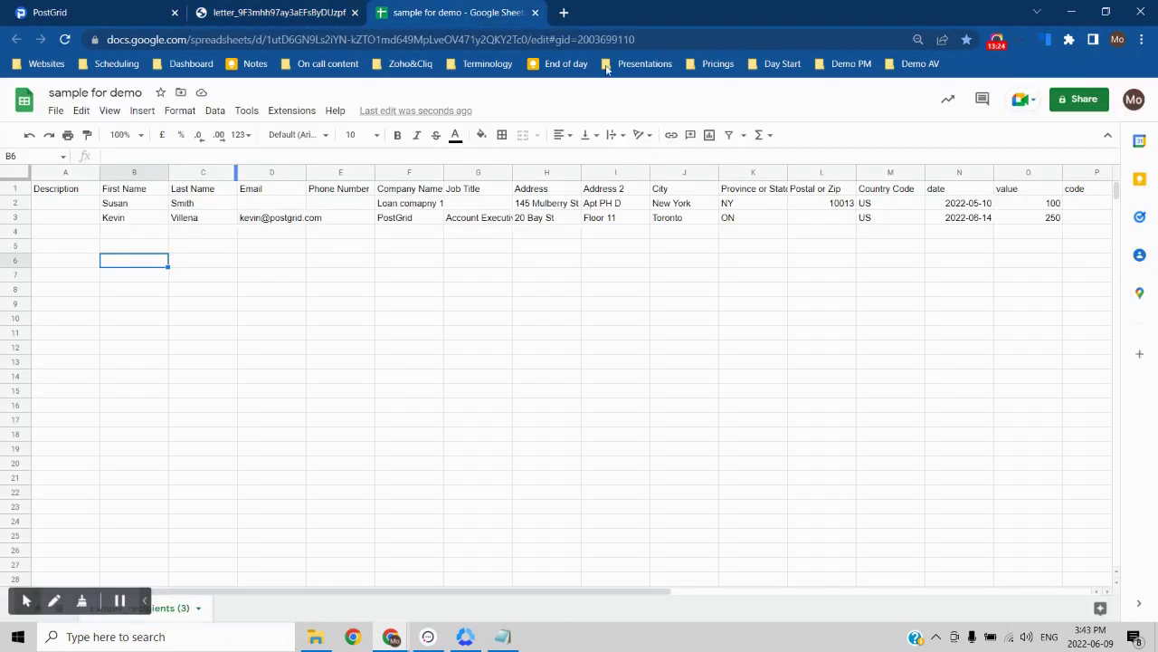
{"action": "left_click", "coordinate": [946, 226]}
Step: Return to PostGrid, try to turn on live mode, and decline adding a payment method
{"action": "left_click", "coordinate": [158, 12]}
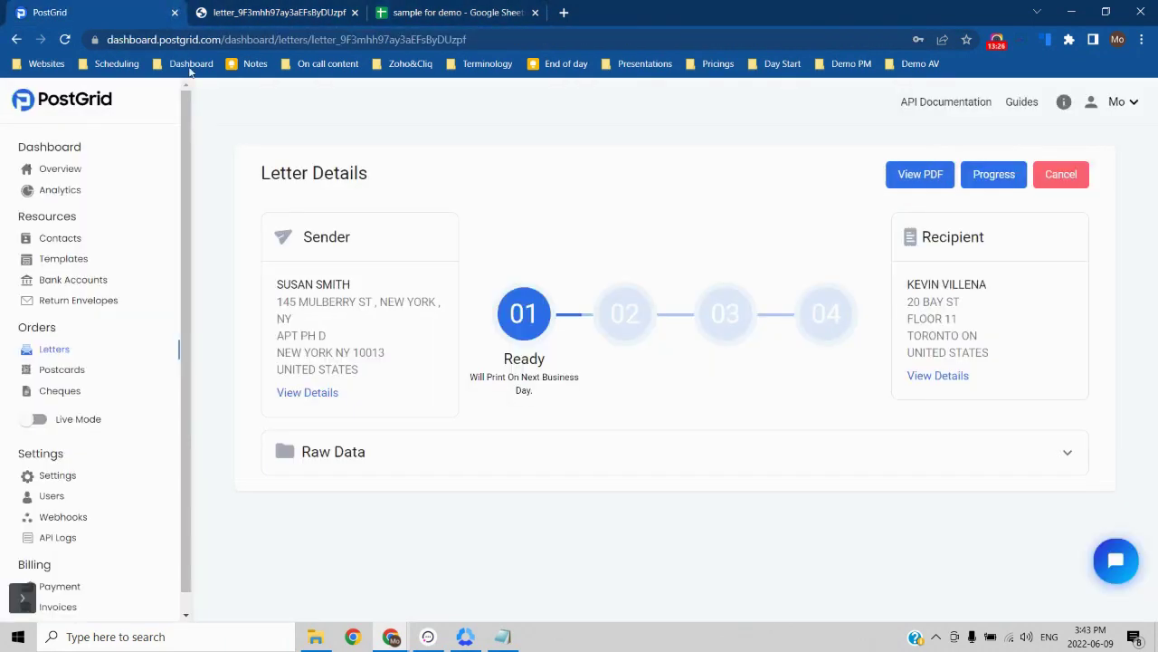
{"action": "left_click", "coordinate": [37, 420]}
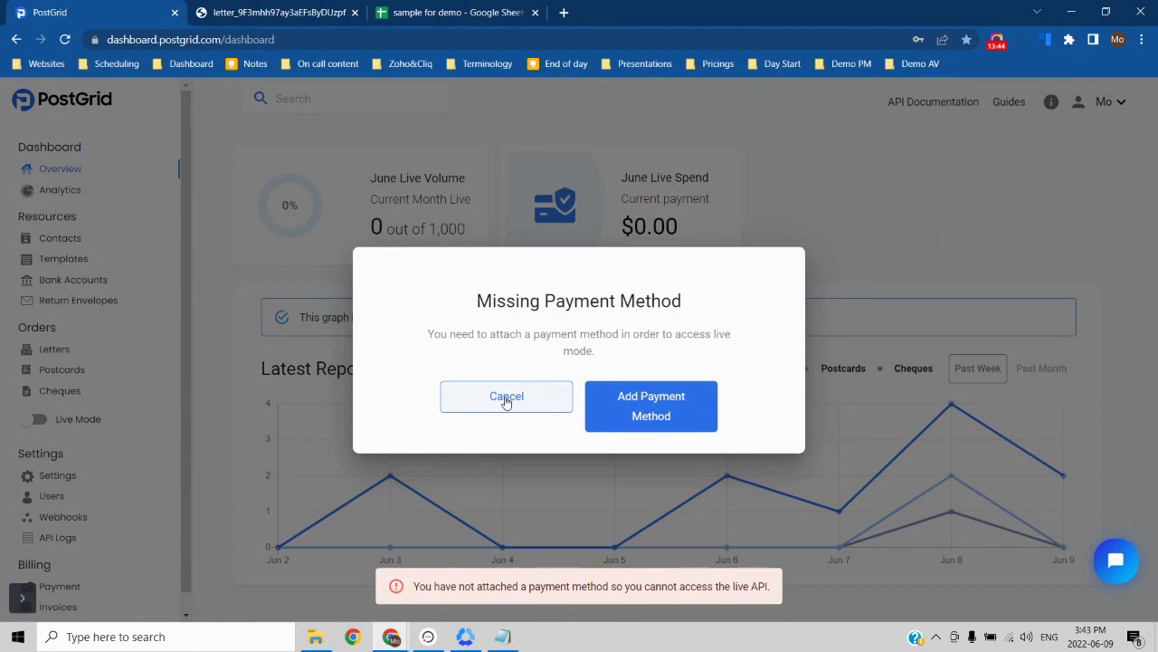
{"action": "left_click", "coordinate": [506, 398]}
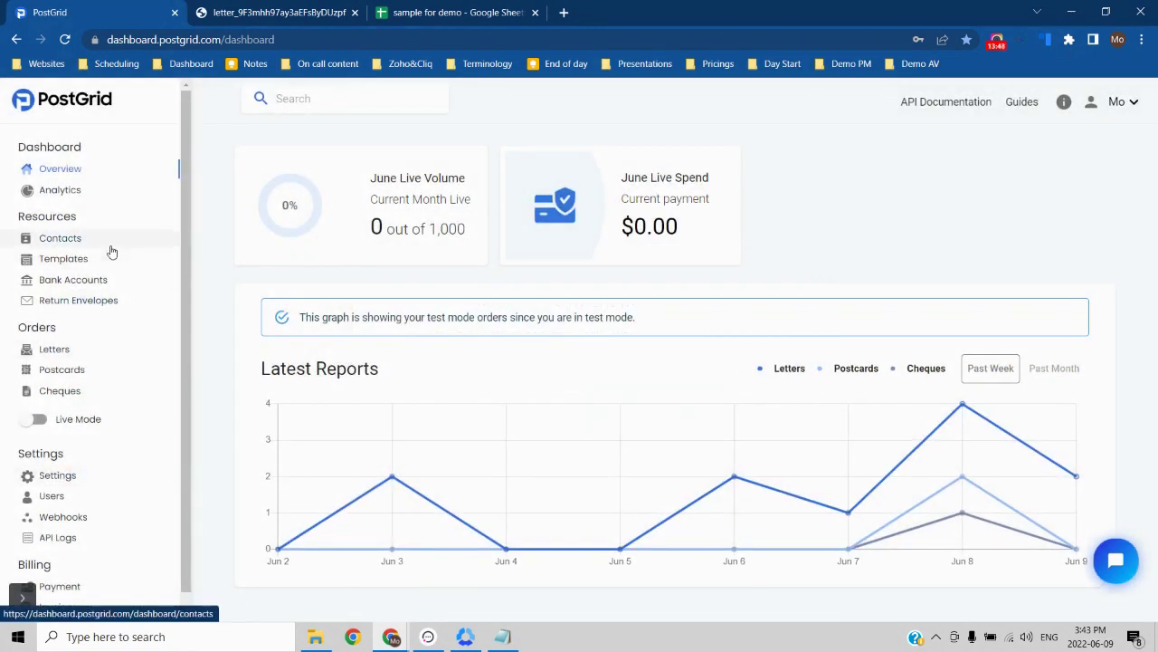
Step: Open the first contact in the contacts list and expand its raw data
{"action": "left_click", "coordinate": [60, 238]}
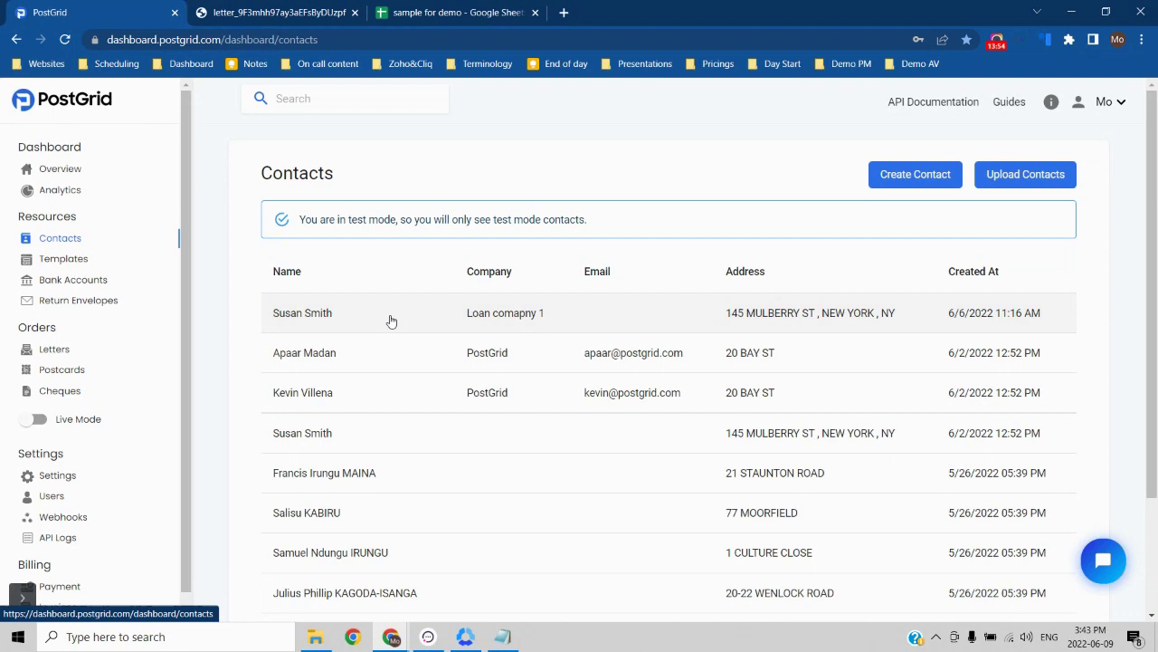
{"action": "left_click", "coordinate": [391, 321]}
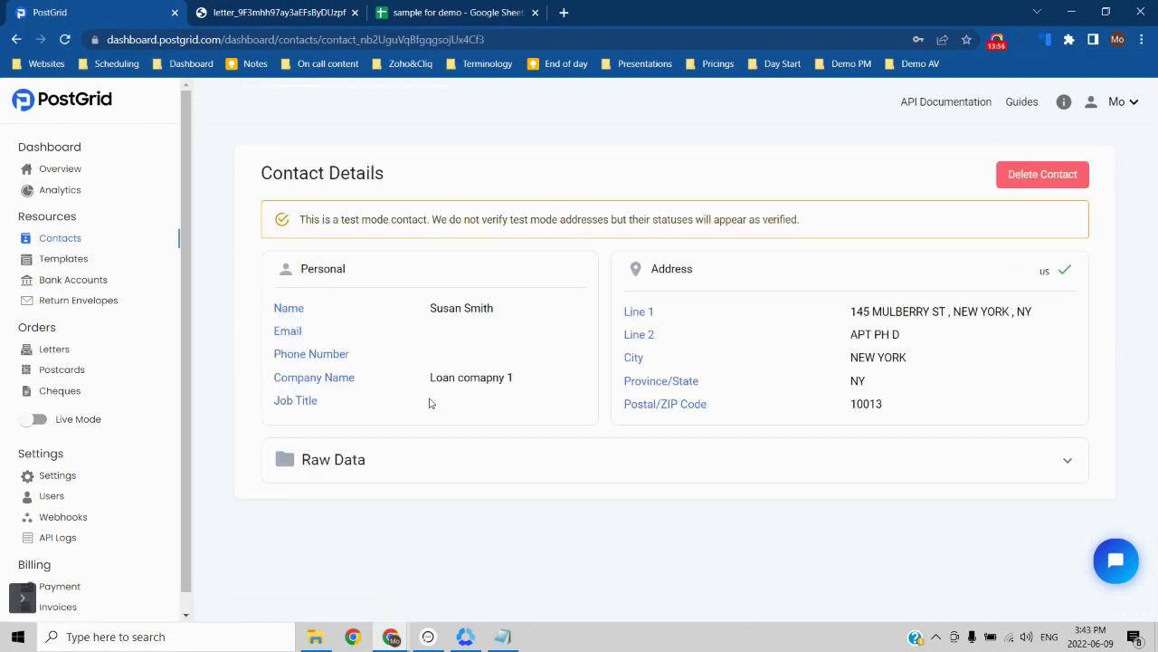
{"action": "left_click", "coordinate": [487, 464]}
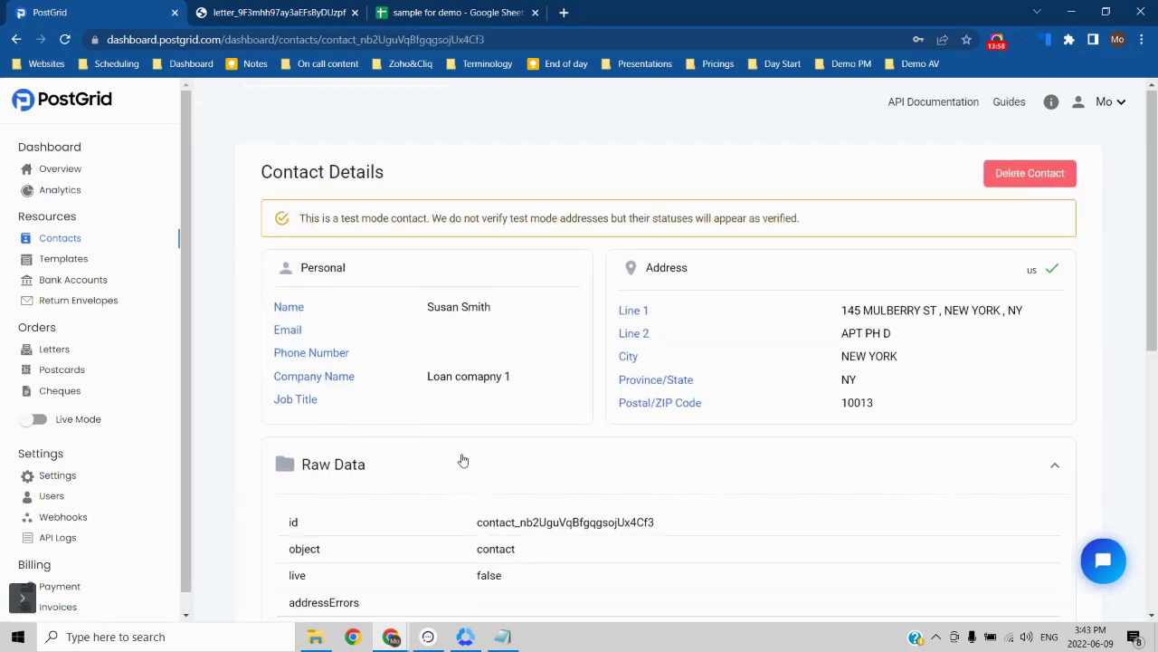
{"action": "scroll", "coordinate": [462, 458], "scroll_direction": "down", "scroll_amount": 2}
{"action": "scroll", "coordinate": [457, 456], "scroll_direction": "down", "scroll_amount": 2}
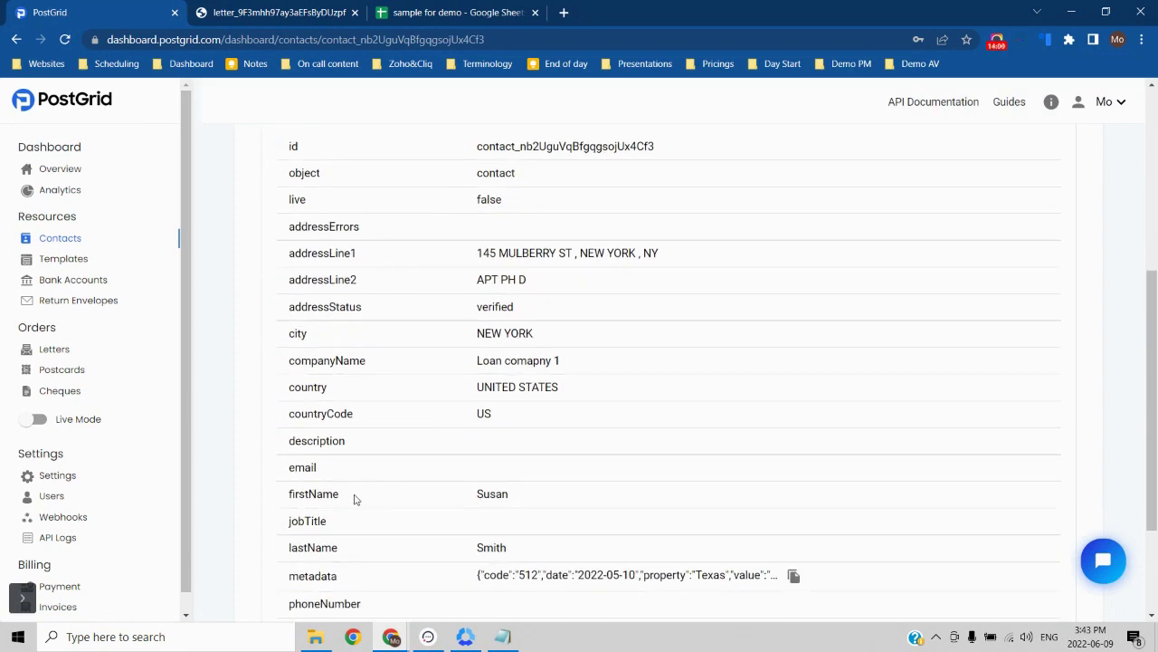
Step: Highlight the firstName and metadata field names in the contact's raw data
{"action": "double_click", "coordinate": [327, 493]}
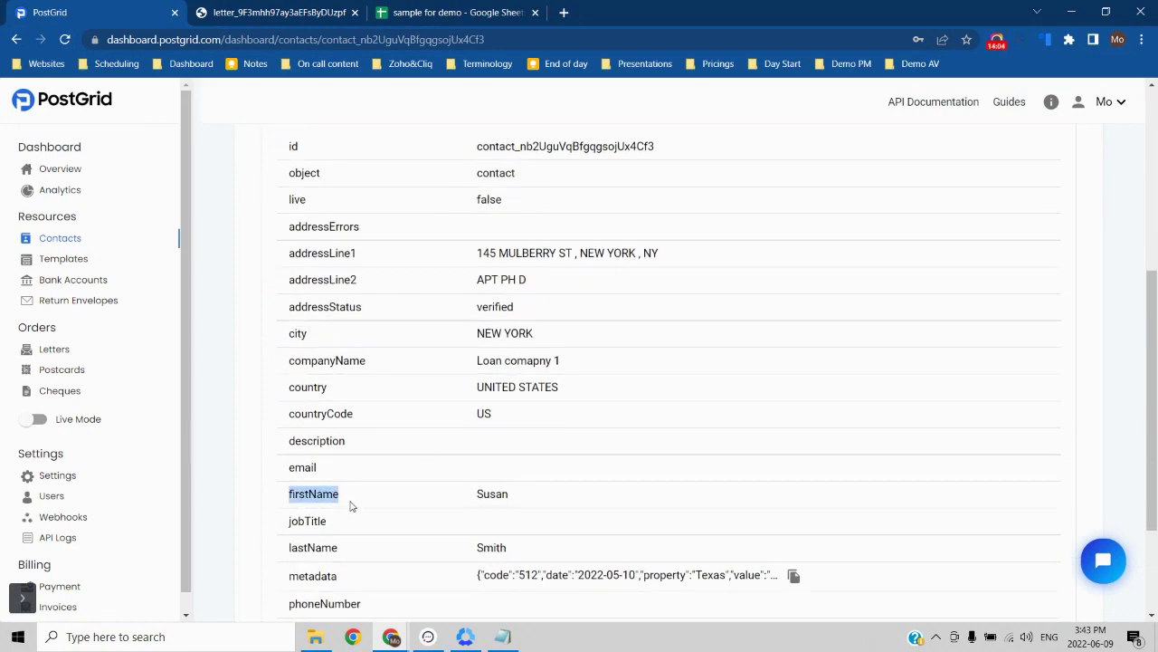
{"action": "left_click", "coordinate": [352, 506]}
{"action": "scroll", "coordinate": [352, 506], "scroll_direction": "down", "scroll_amount": 1}
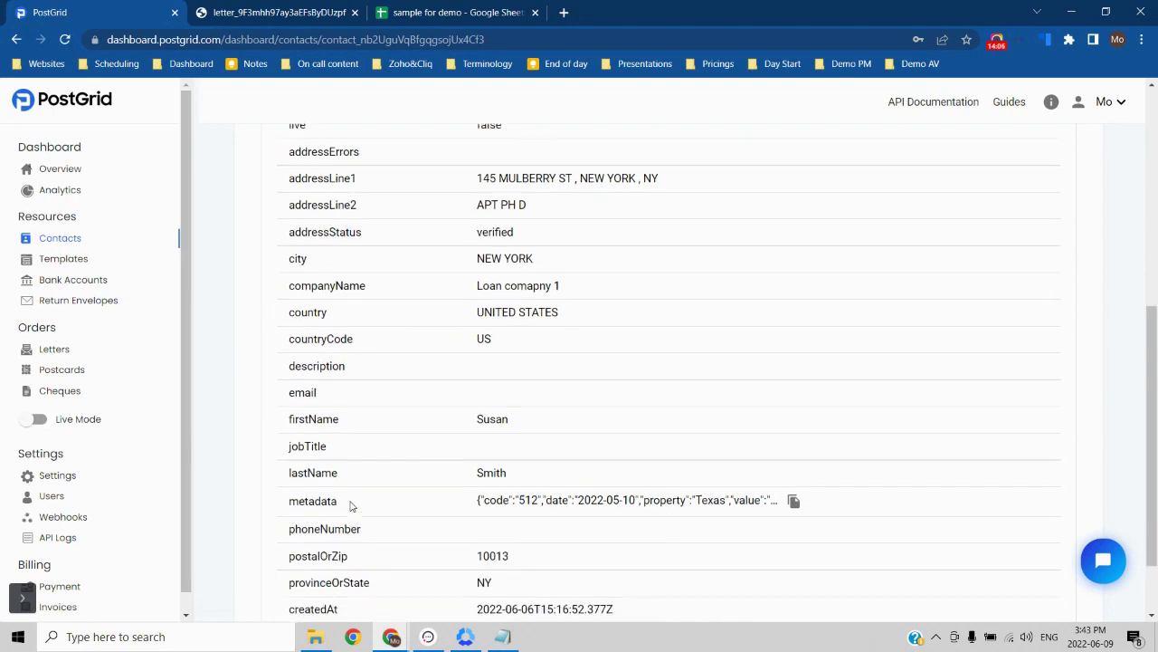
{"action": "double_click", "coordinate": [334, 500]}
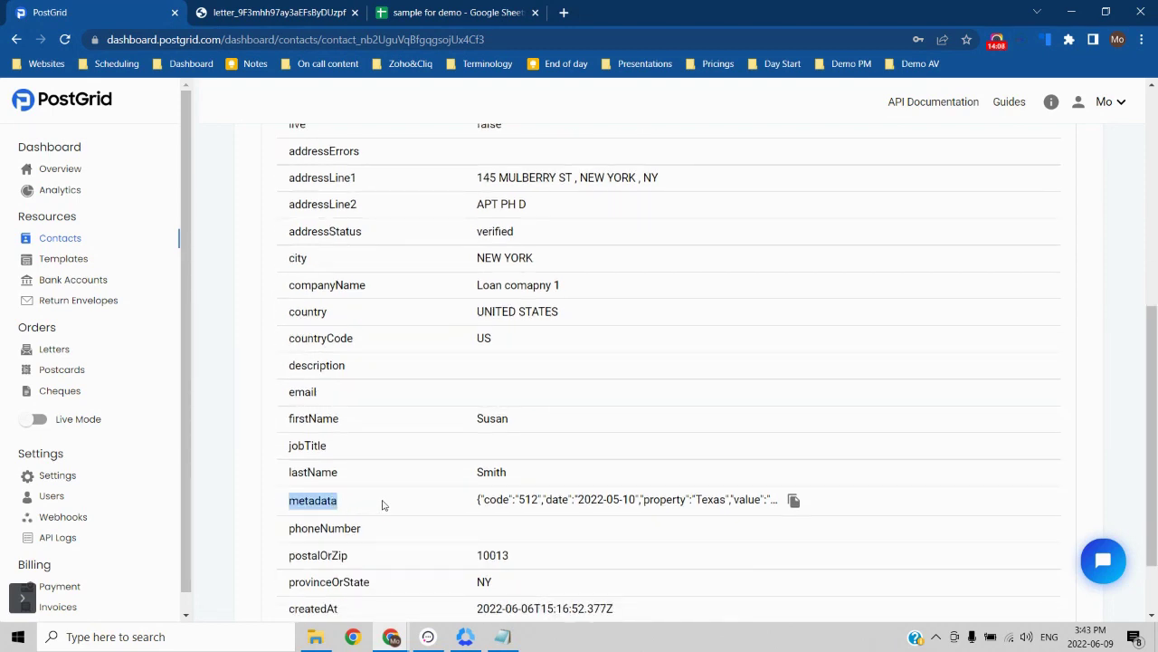
{"action": "left_click", "coordinate": [533, 500]}
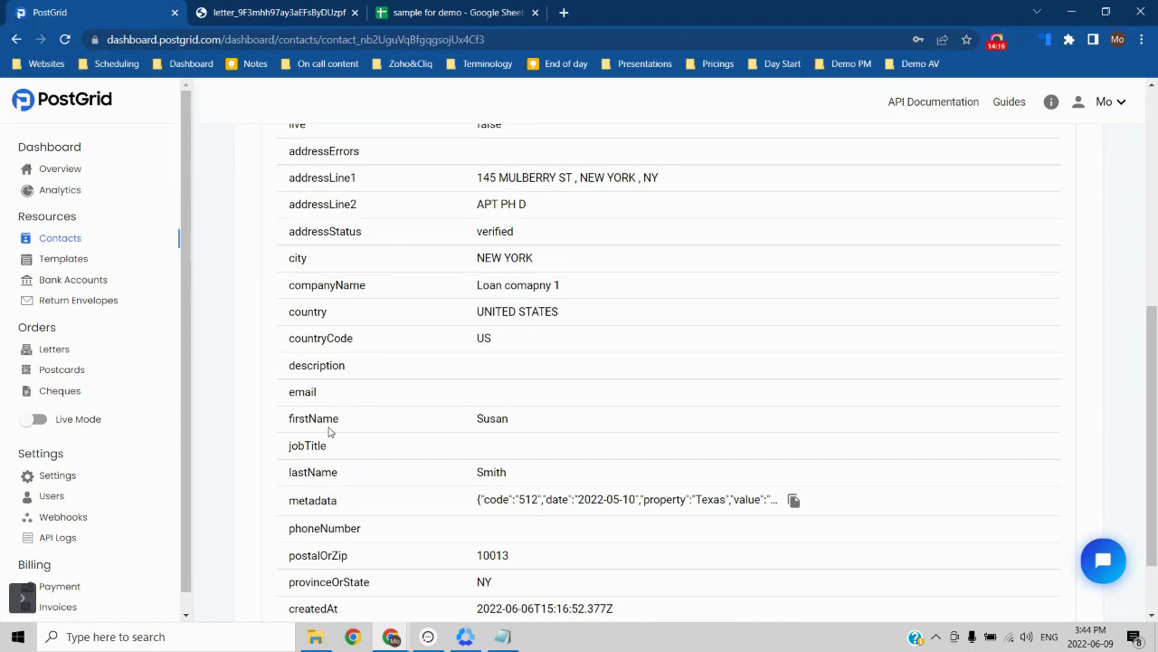
Step: Highlight the companyName and phoneNumber field names and review the contact's other raw data fields usable as merge variables
{"action": "scroll", "coordinate": [324, 432], "scroll_direction": "up", "scroll_amount": 1}
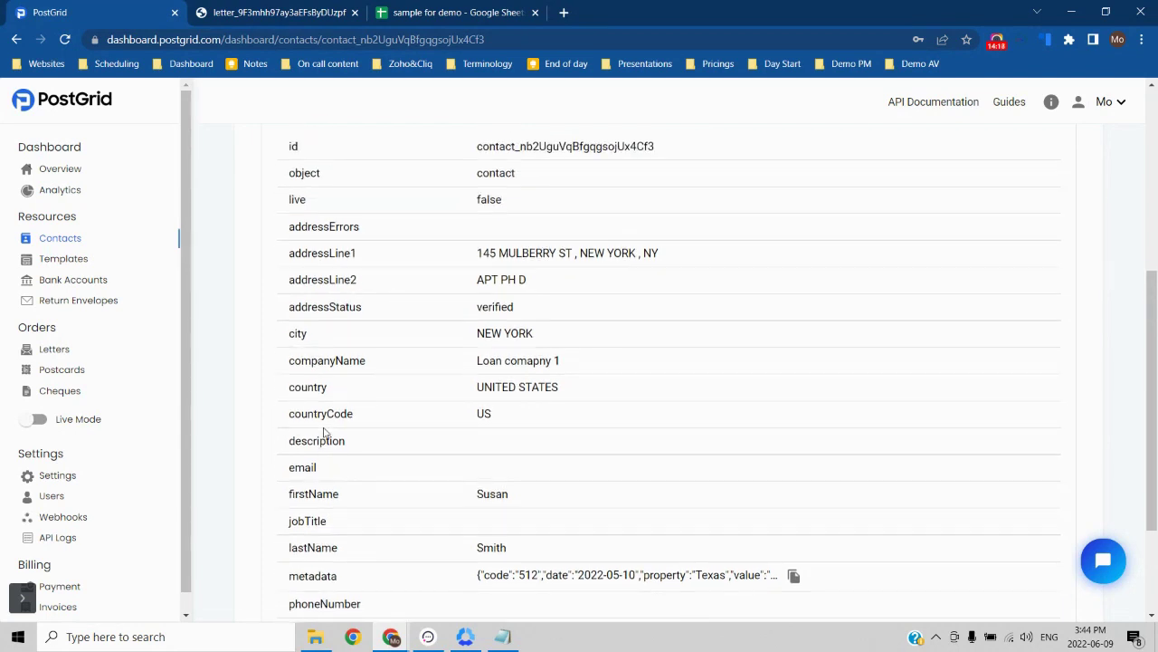
{"action": "double_click", "coordinate": [340, 360]}
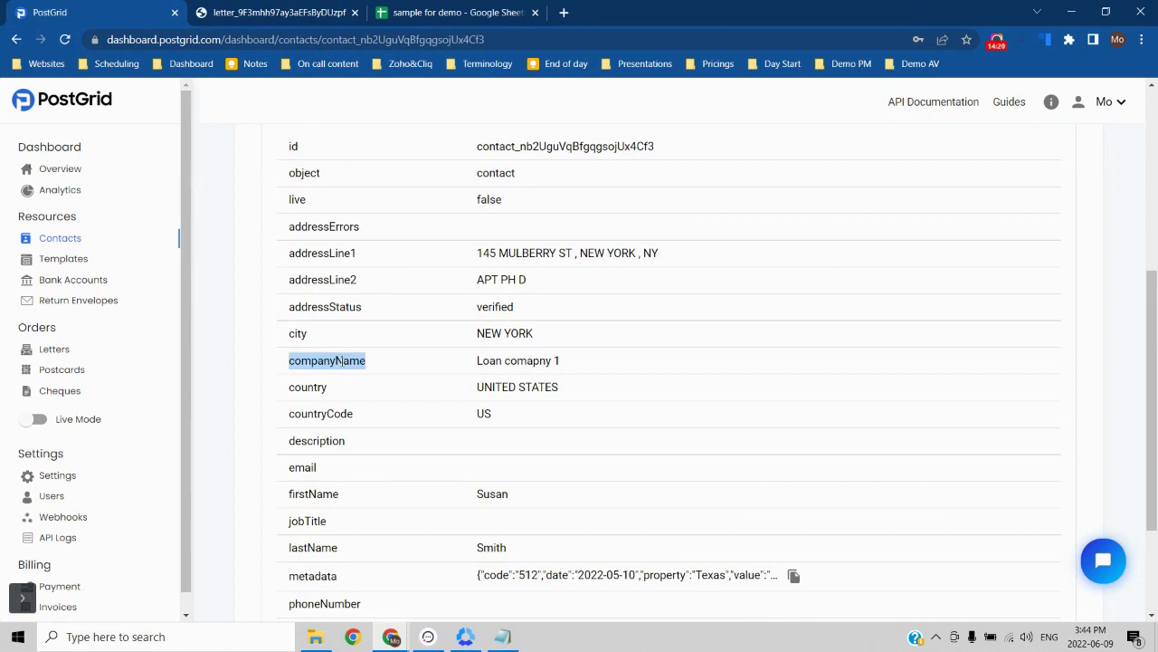
{"action": "scroll", "coordinate": [331, 461], "scroll_direction": "down", "scroll_amount": 2}
{"action": "left_click", "coordinate": [337, 438]}
{"action": "double_click", "coordinate": [337, 438]}
{"action": "scroll", "coordinate": [357, 438], "scroll_direction": "up", "scroll_amount": 1}
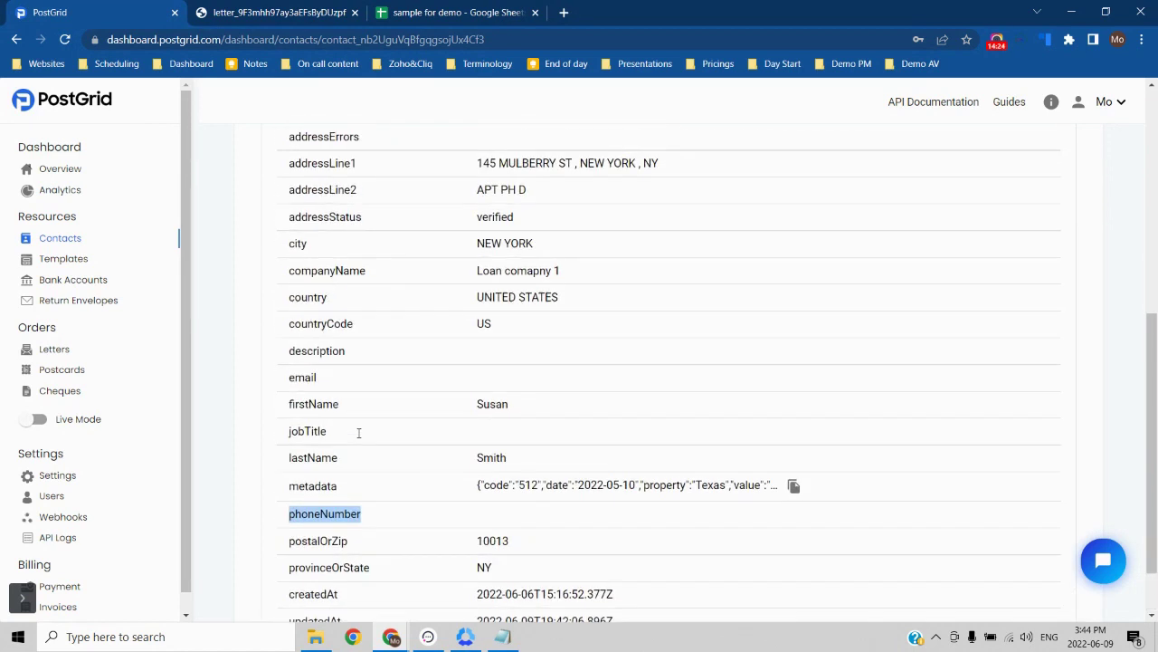
{"action": "scroll", "coordinate": [358, 438], "scroll_direction": "up", "scroll_amount": 1}
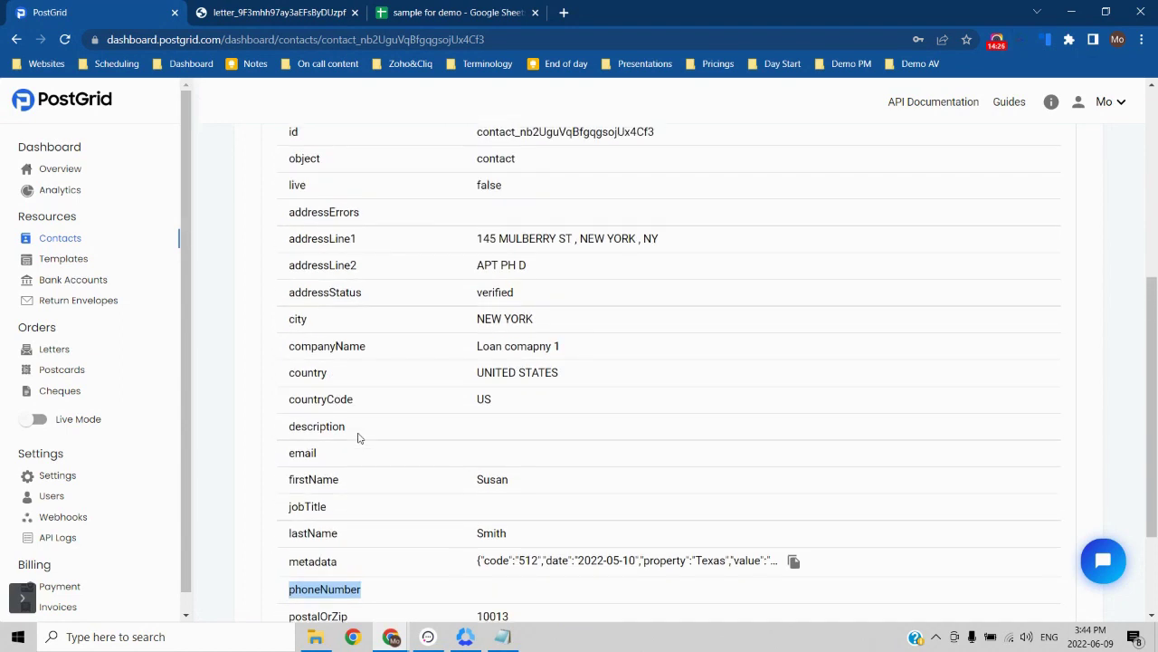
{"action": "scroll", "coordinate": [357, 438], "scroll_direction": "down", "scroll_amount": 2}
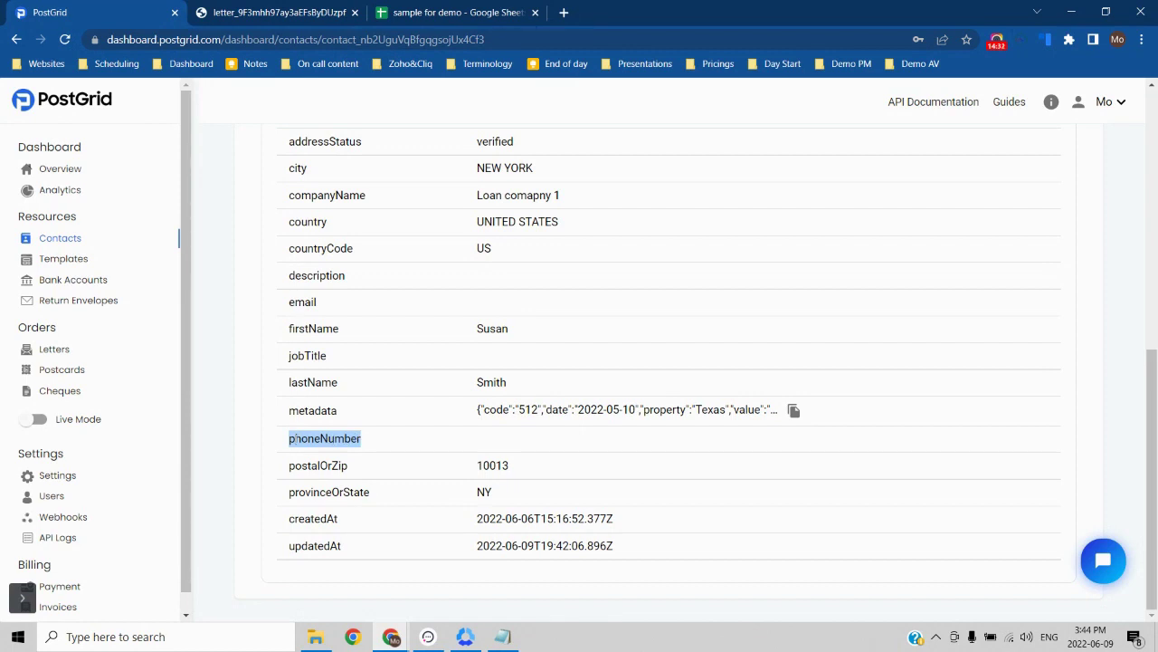
{"action": "scroll", "coordinate": [391, 442], "scroll_direction": "up", "scroll_amount": 5}
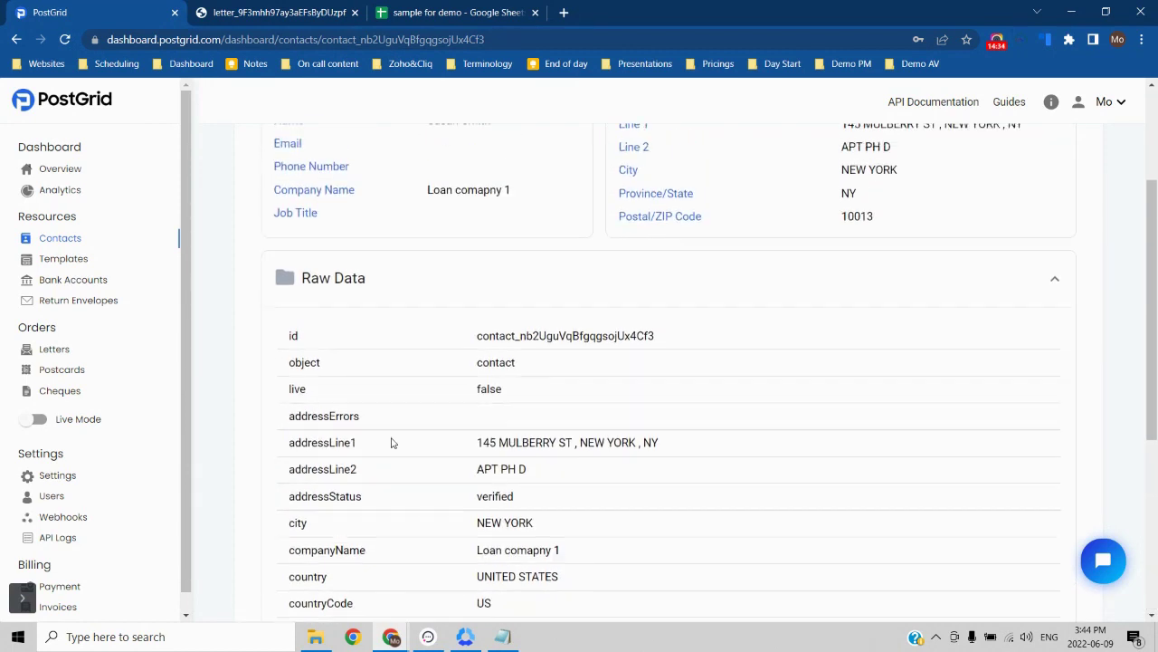
{"action": "scroll", "coordinate": [391, 442], "scroll_direction": "down", "scroll_amount": 1}
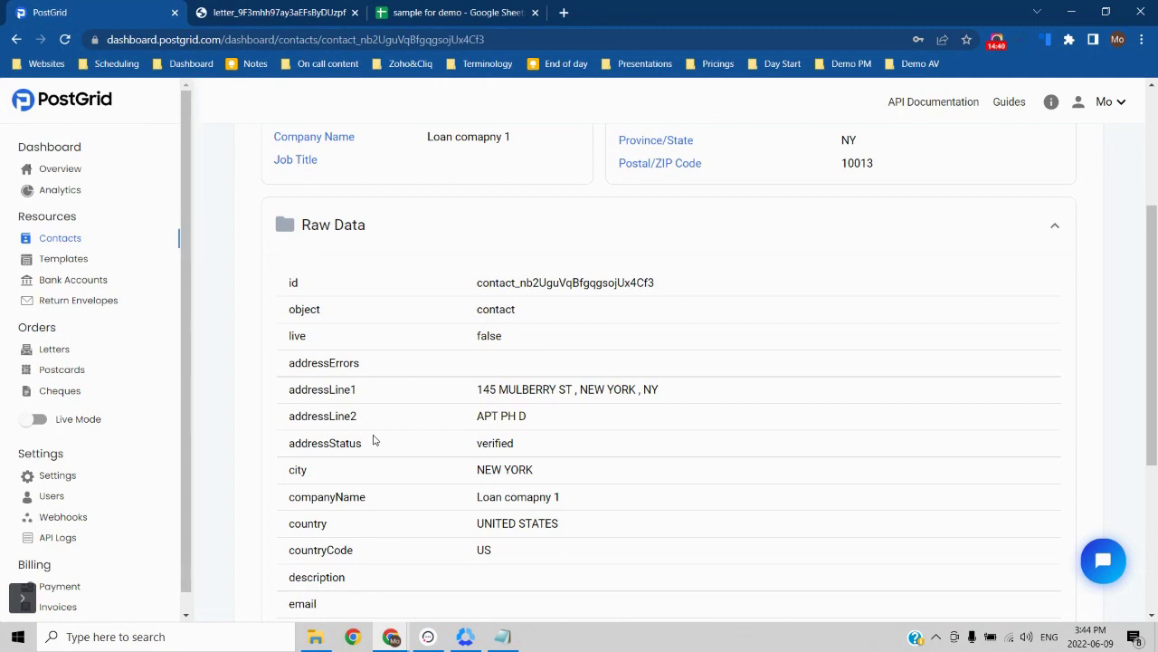
{"action": "scroll", "coordinate": [374, 440], "scroll_direction": "up", "scroll_amount": 2}
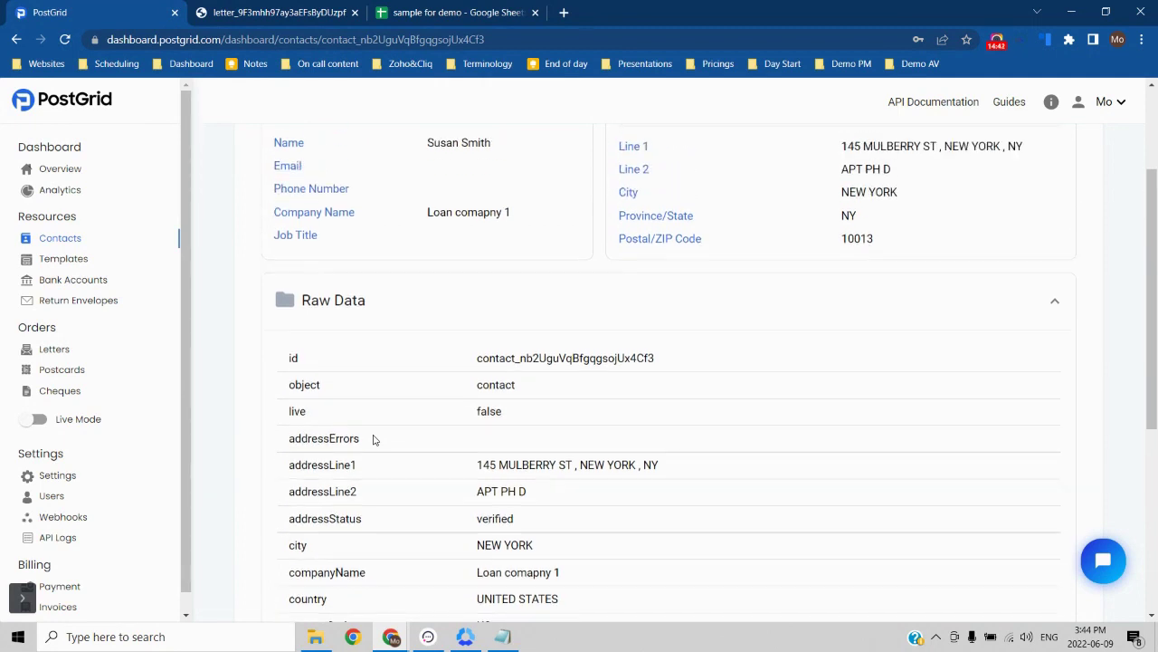
Step: Check the contact's address verification mark and highlight the addressStatus value in its raw data
{"action": "scroll", "coordinate": [374, 440], "scroll_direction": "up", "scroll_amount": 1}
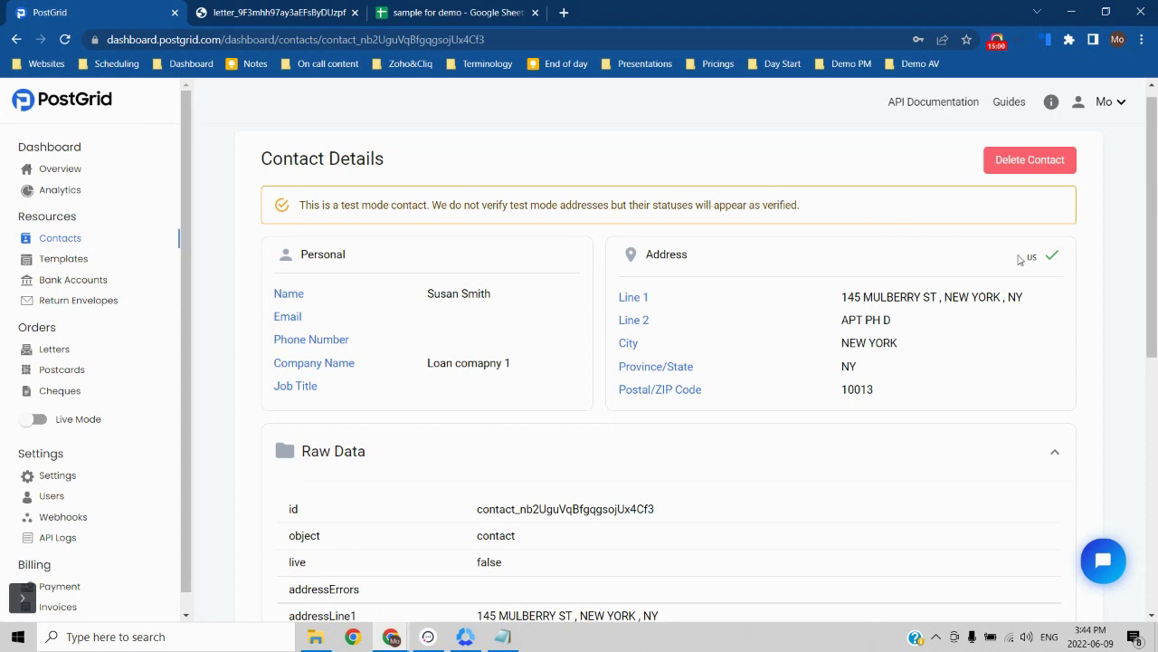
{"action": "mouse_move", "coordinate": [1051, 265]}
{"action": "scroll", "coordinate": [751, 336], "scroll_direction": "down", "scroll_amount": 3}
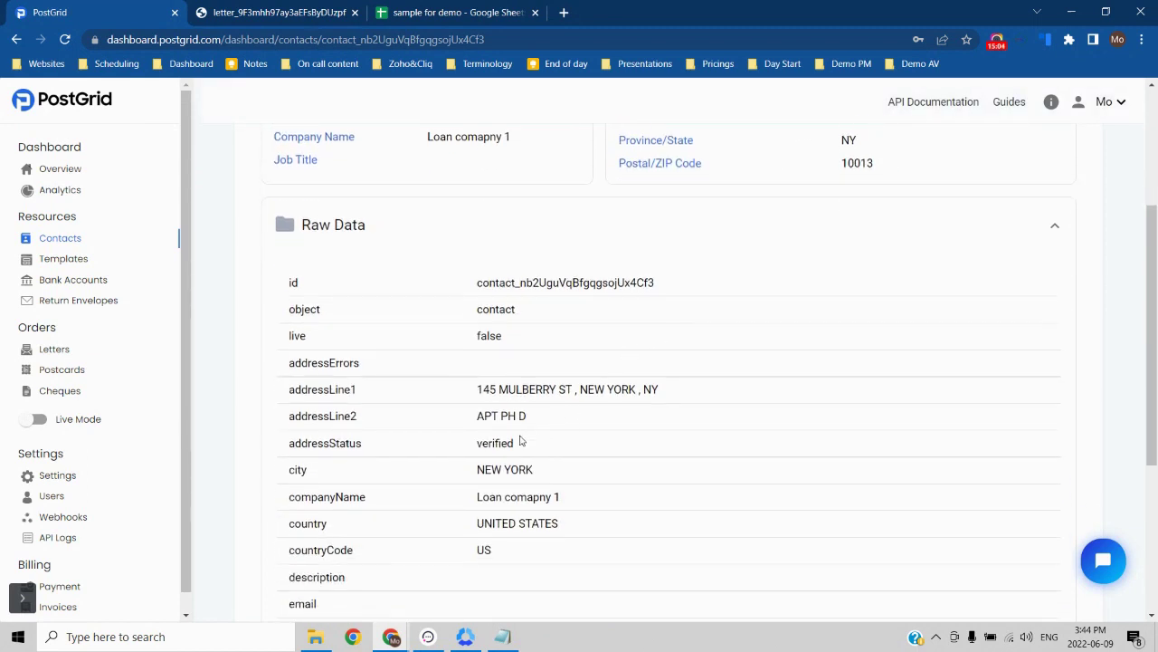
{"action": "double_click", "coordinate": [506, 438]}
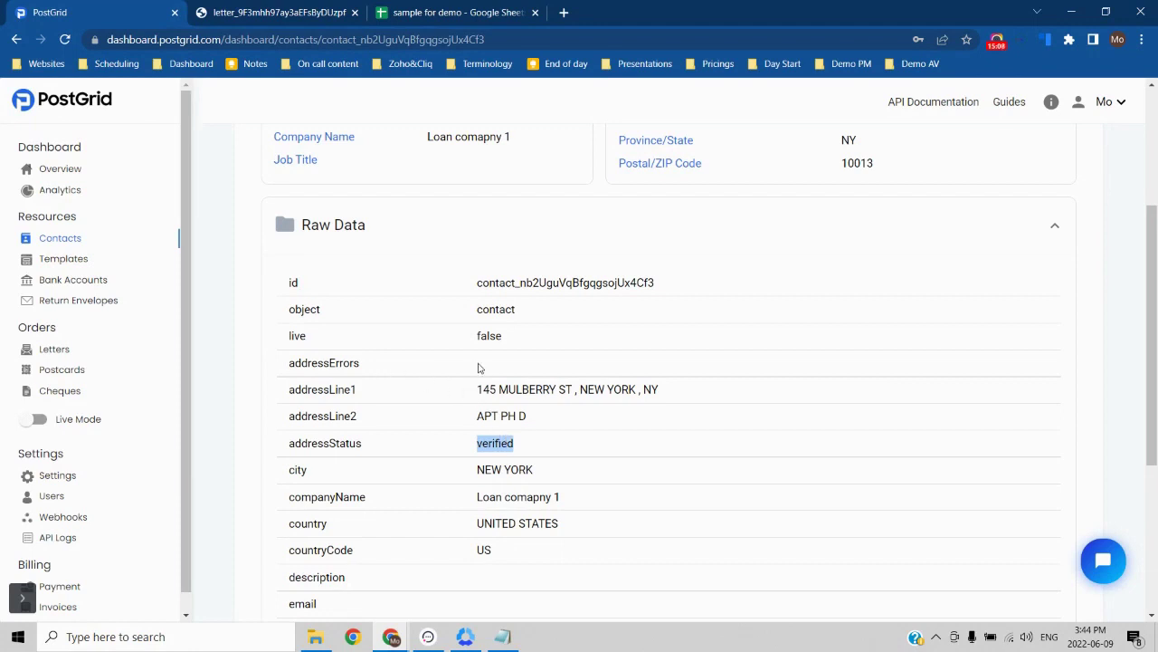
{"action": "left_click", "coordinate": [508, 370]}
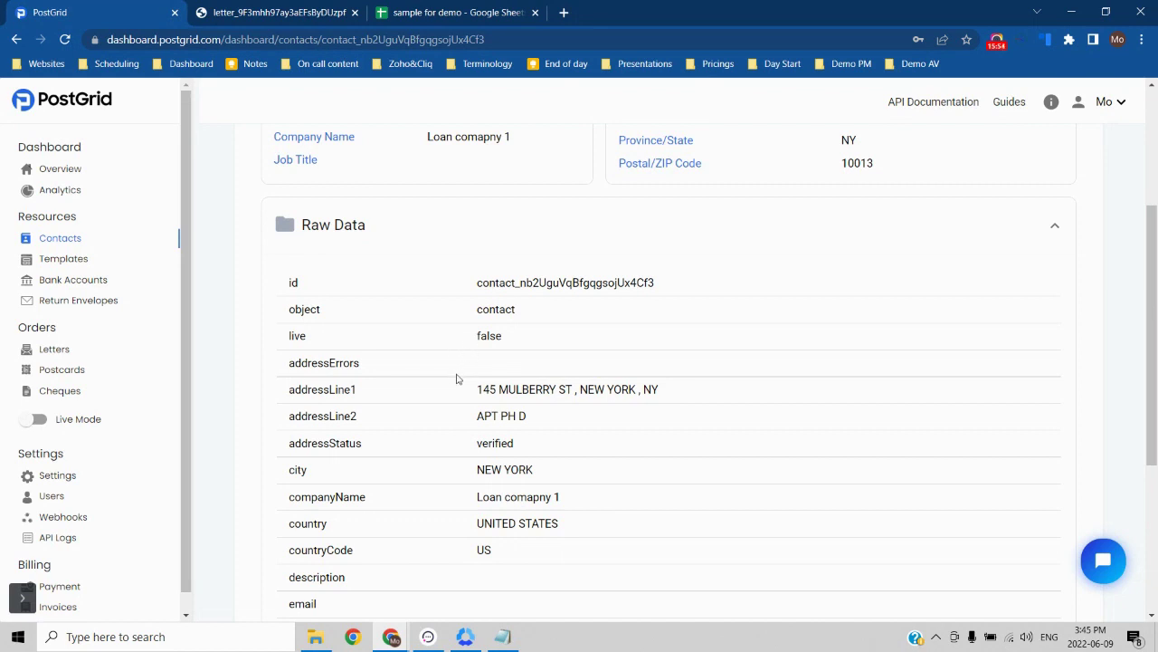
Step: Highlight the contact's addressLine1 value and compare it with the City and Address cells in the "sample for demo" Google Sheet
{"action": "left_click_drag", "start_coordinate": [480, 389], "coordinate": [659, 393]}
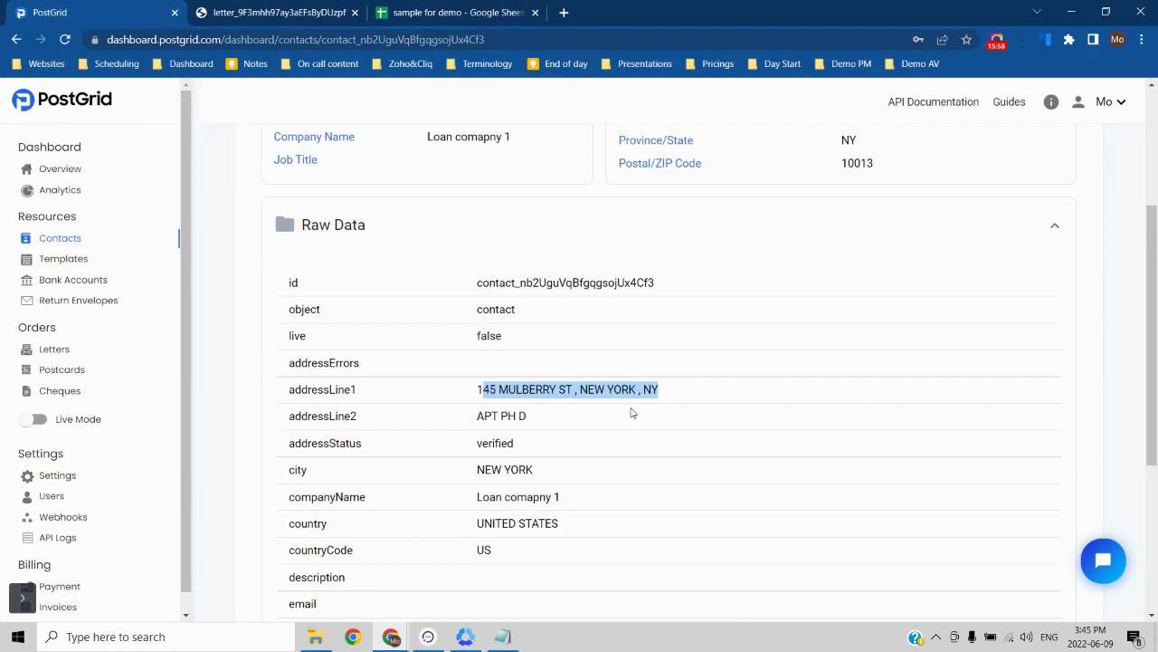
{"action": "left_click", "coordinate": [632, 413]}
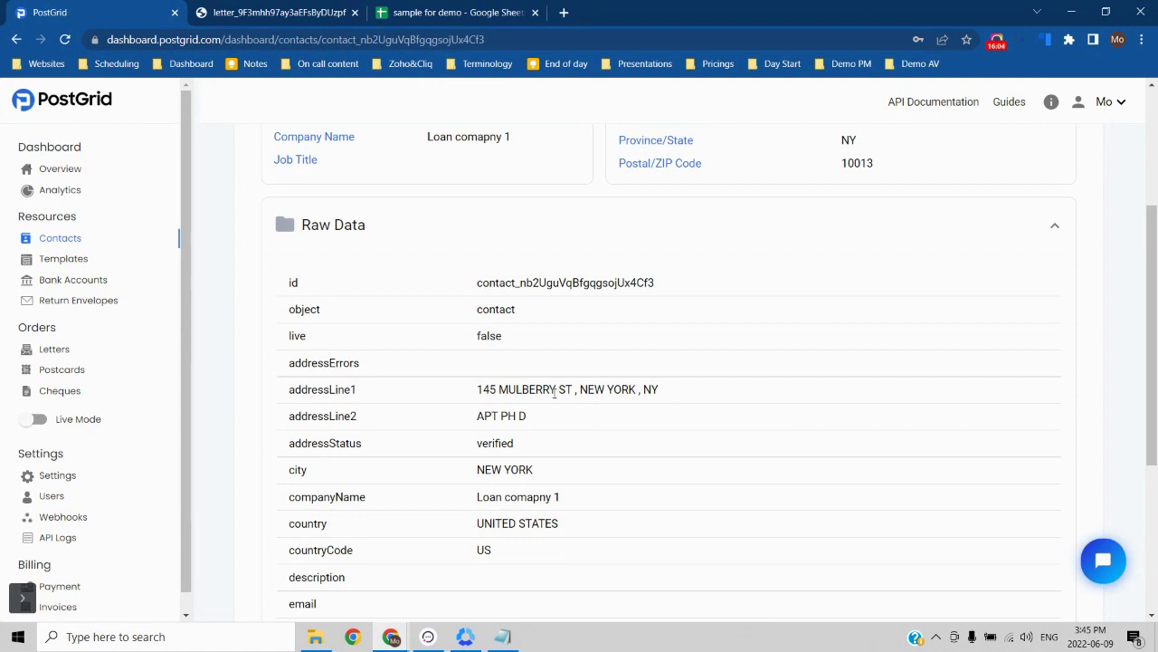
{"action": "left_click", "coordinate": [416, 12]}
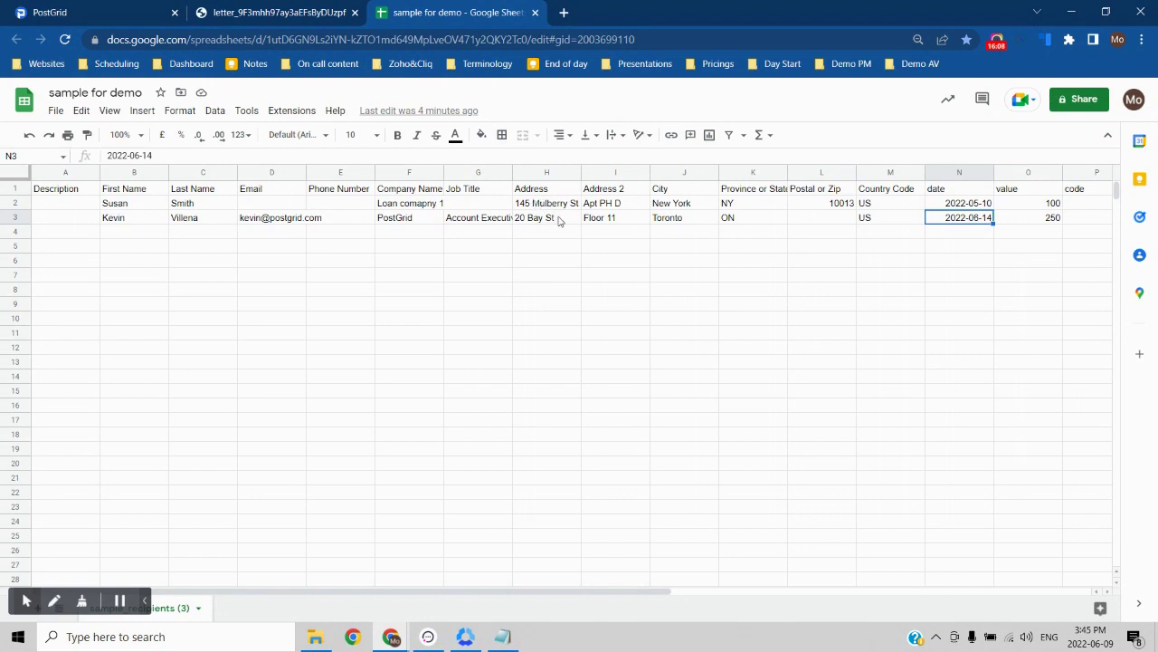
{"action": "left_click_drag", "start_coordinate": [640, 193], "coordinate": [660, 219]}
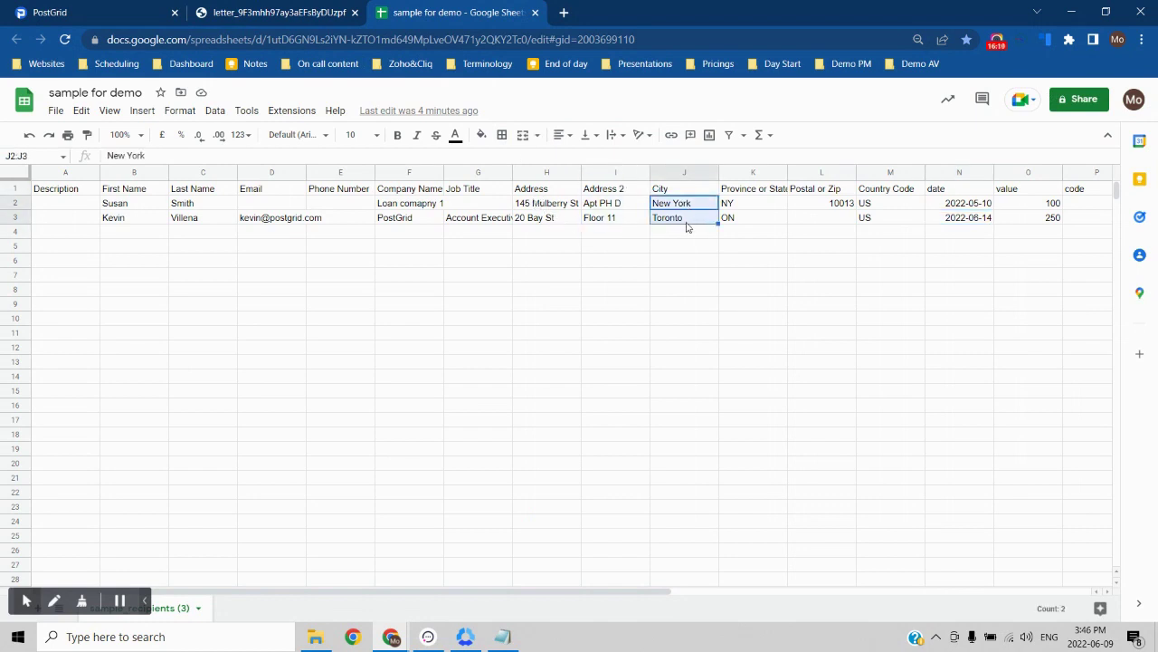
{"action": "left_click", "coordinate": [559, 208]}
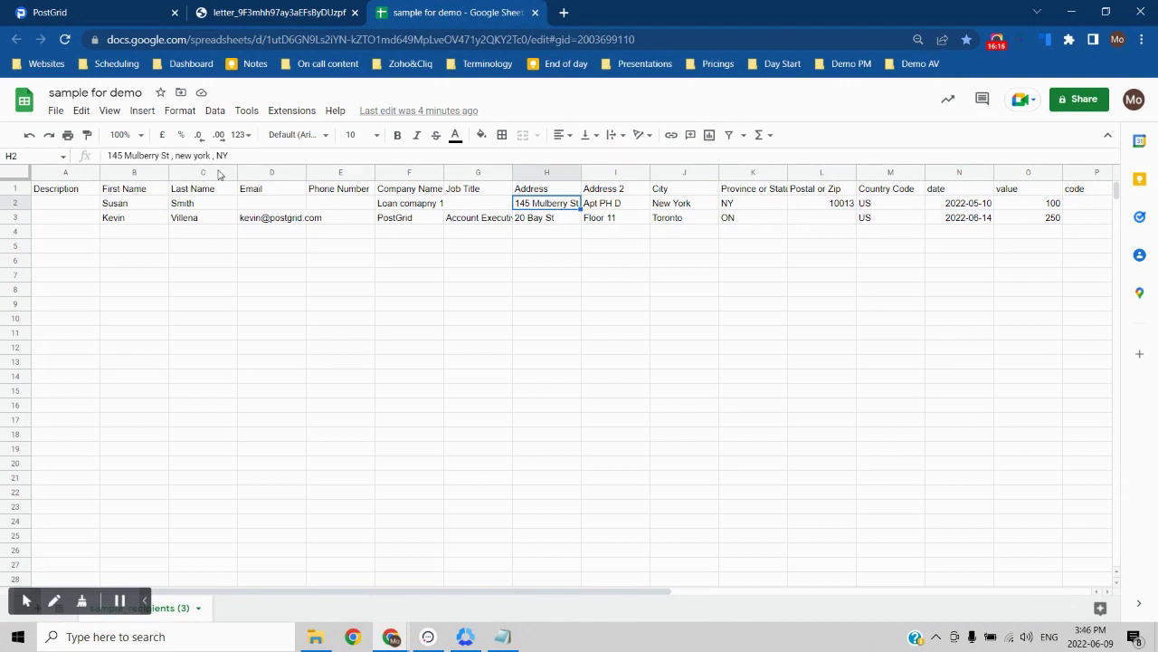
Step: Return to PostGrid, try the Verified and Corrected address strictness options in the account settings, and save it as Failed
{"action": "key", "text": "ctrl+1"}
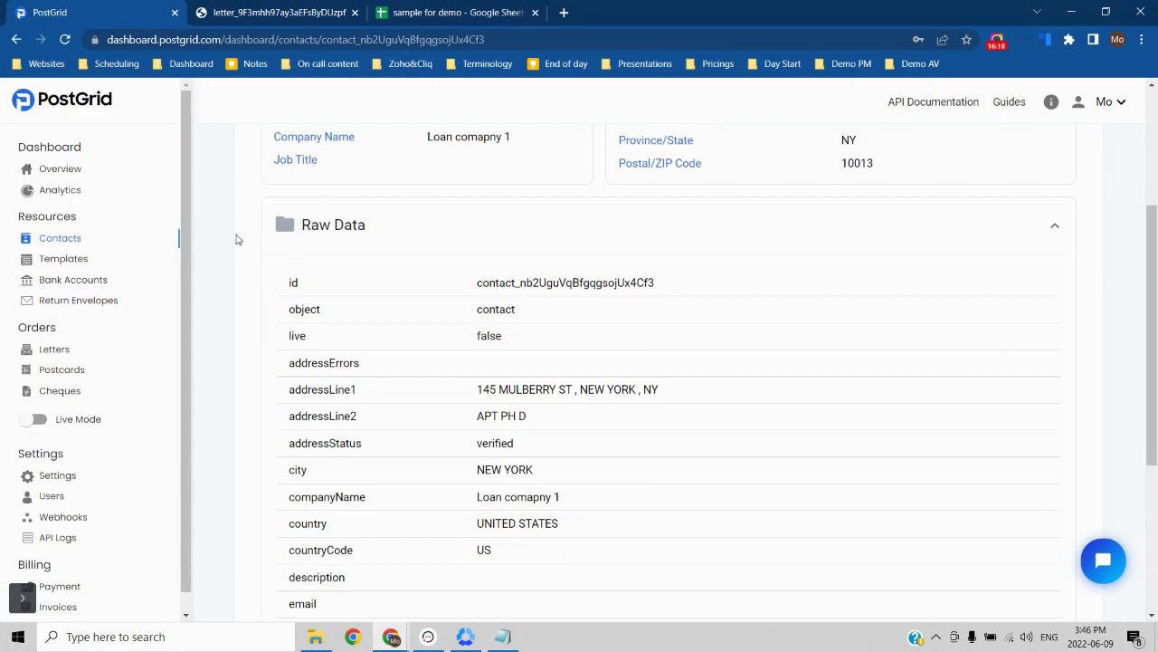
{"action": "left_click", "coordinate": [82, 475]}
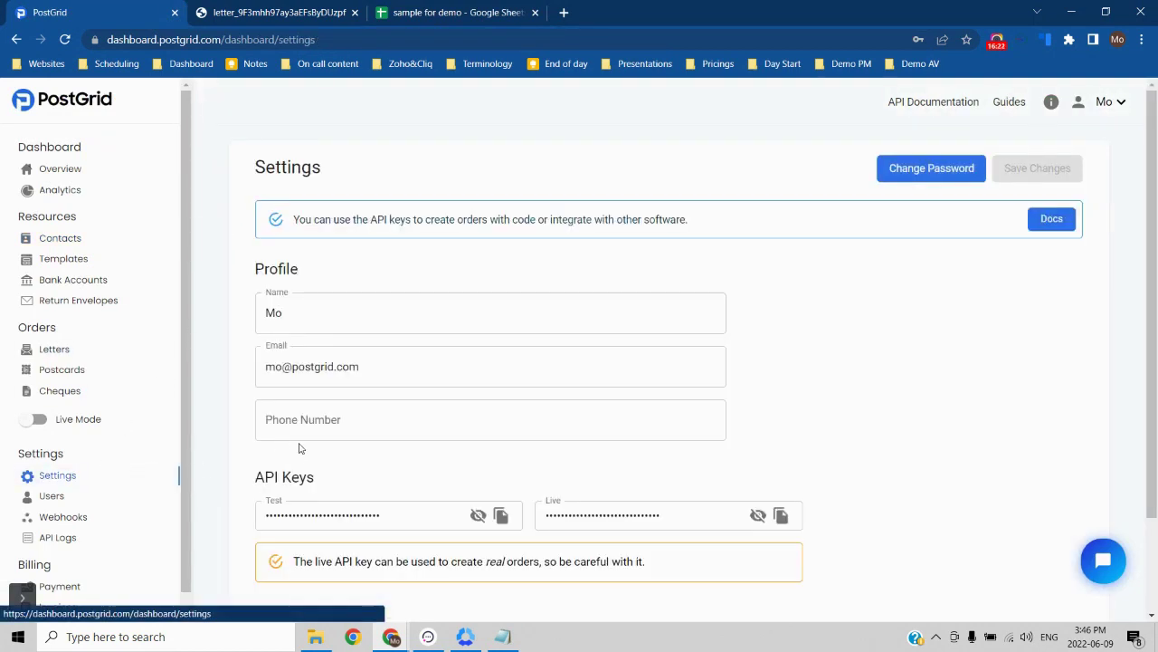
{"action": "scroll", "coordinate": [375, 440], "scroll_direction": "down", "scroll_amount": 3}
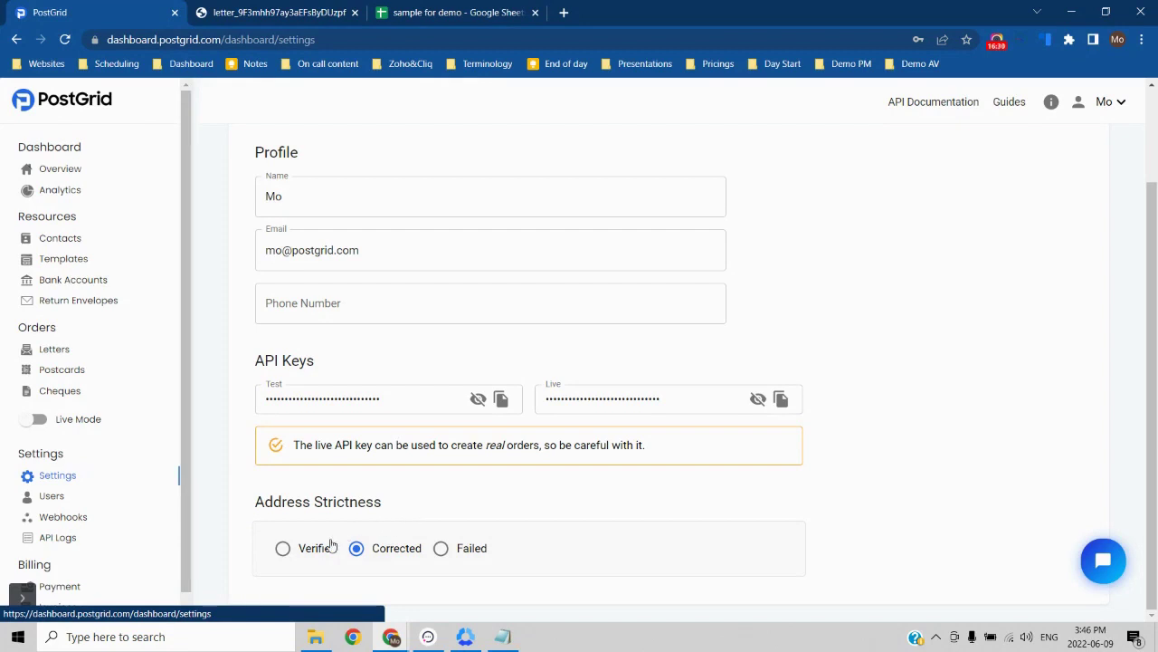
{"action": "mouse_move", "coordinate": [324, 554]}
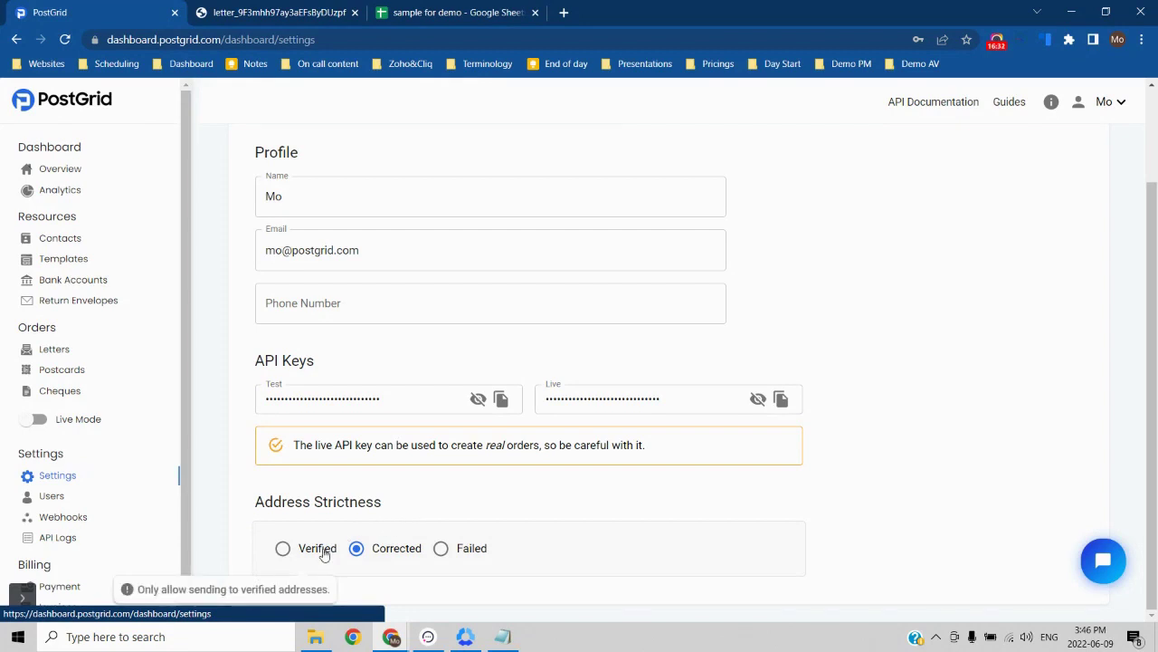
{"action": "left_click", "coordinate": [324, 554]}
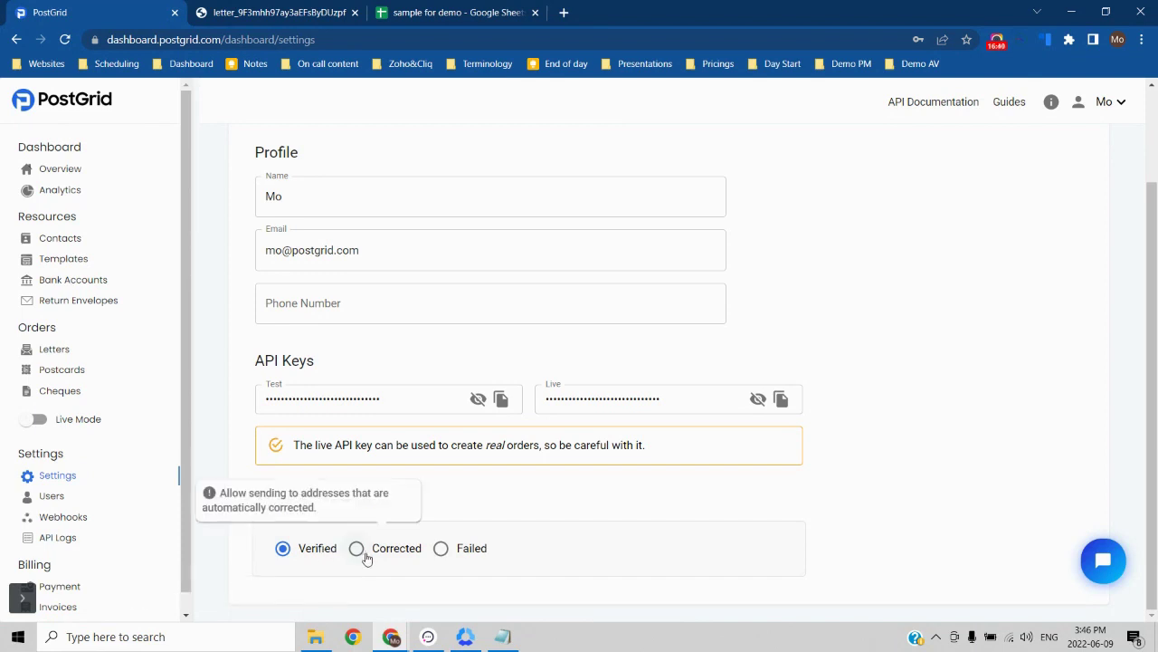
{"action": "left_click", "coordinate": [359, 549]}
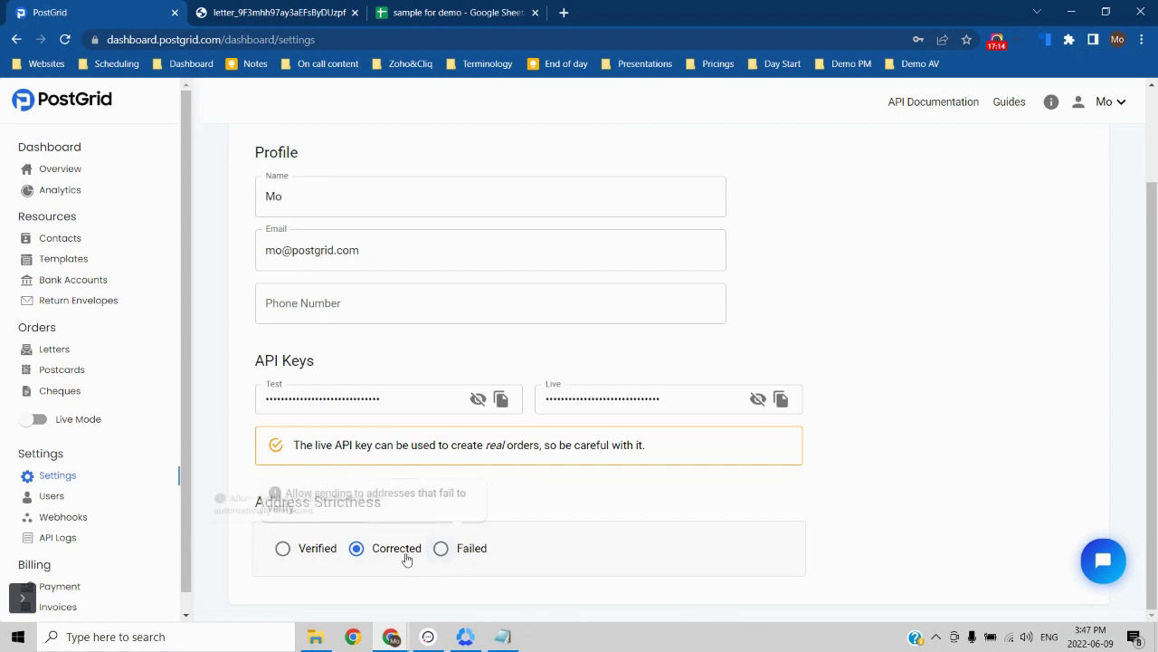
{"action": "left_click", "coordinate": [440, 548]}
{"action": "scroll", "coordinate": [941, 516], "scroll_direction": "up", "scroll_amount": 2}
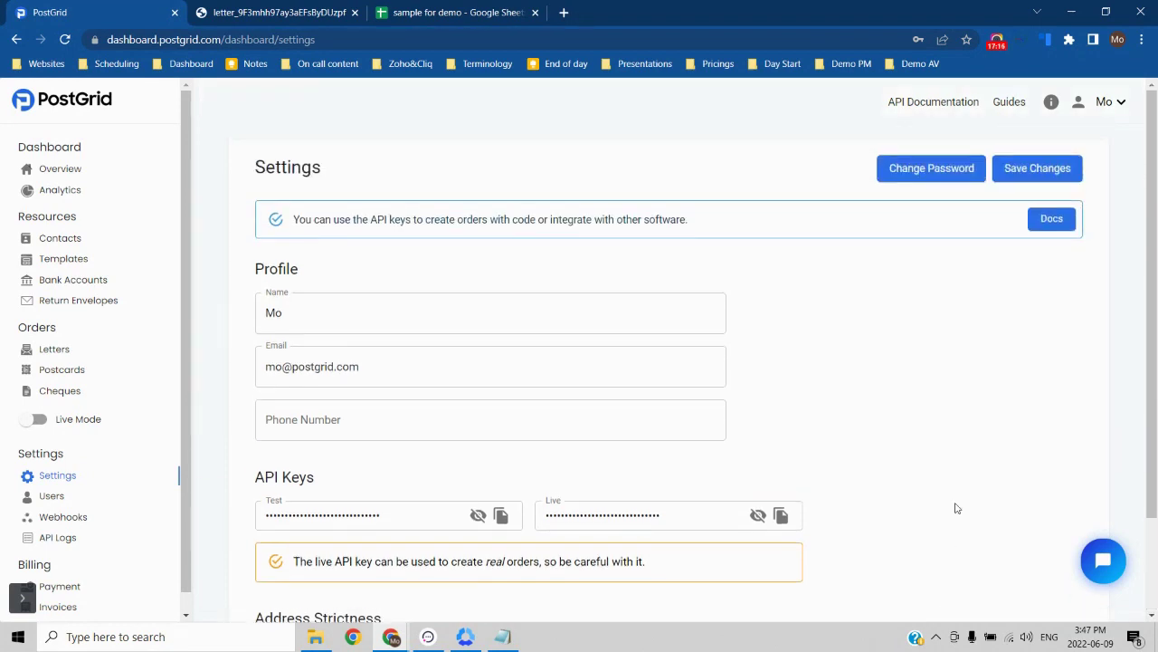
{"action": "left_click", "coordinate": [1042, 172]}
Step: Reveal the test and live API keys in the settings and point out each key
{"action": "scroll", "coordinate": [248, 471], "scroll_direction": "down", "scroll_amount": 2}
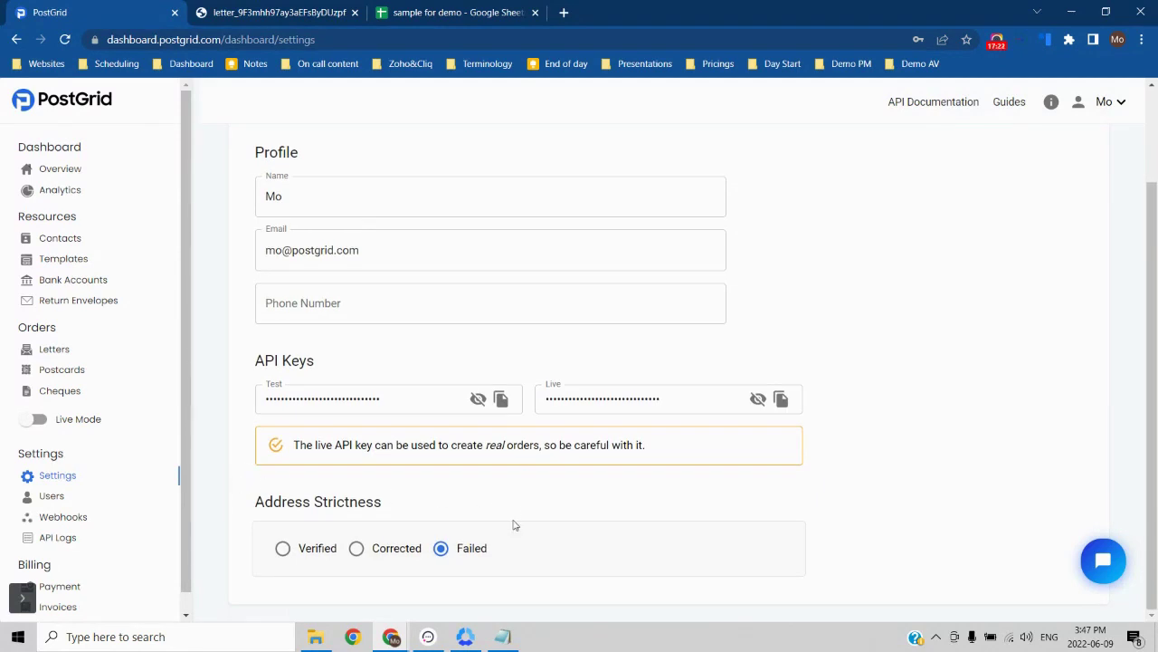
{"action": "left_click", "coordinate": [478, 398]}
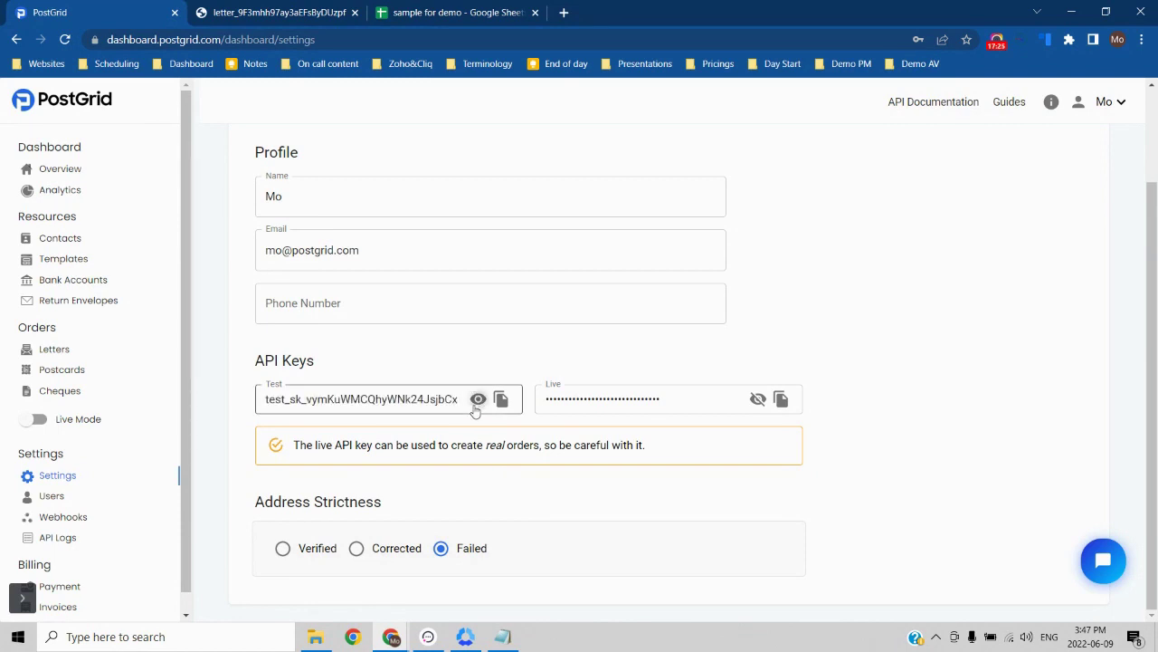
{"action": "left_click", "coordinate": [758, 398]}
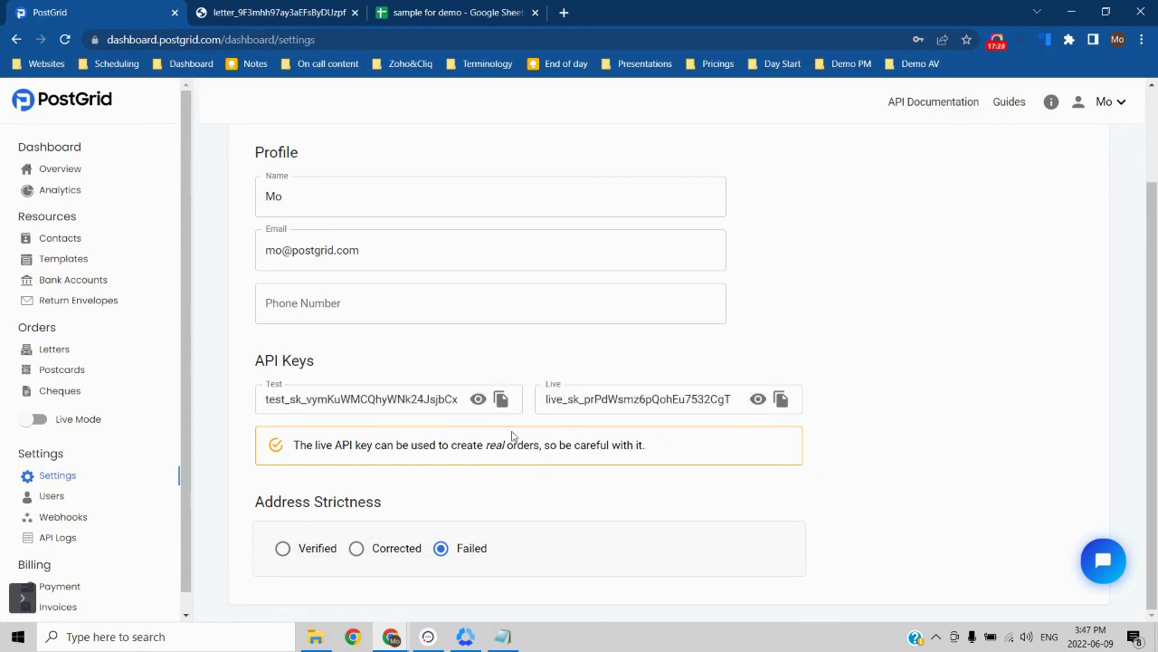
{"action": "double_click", "coordinate": [422, 404]}
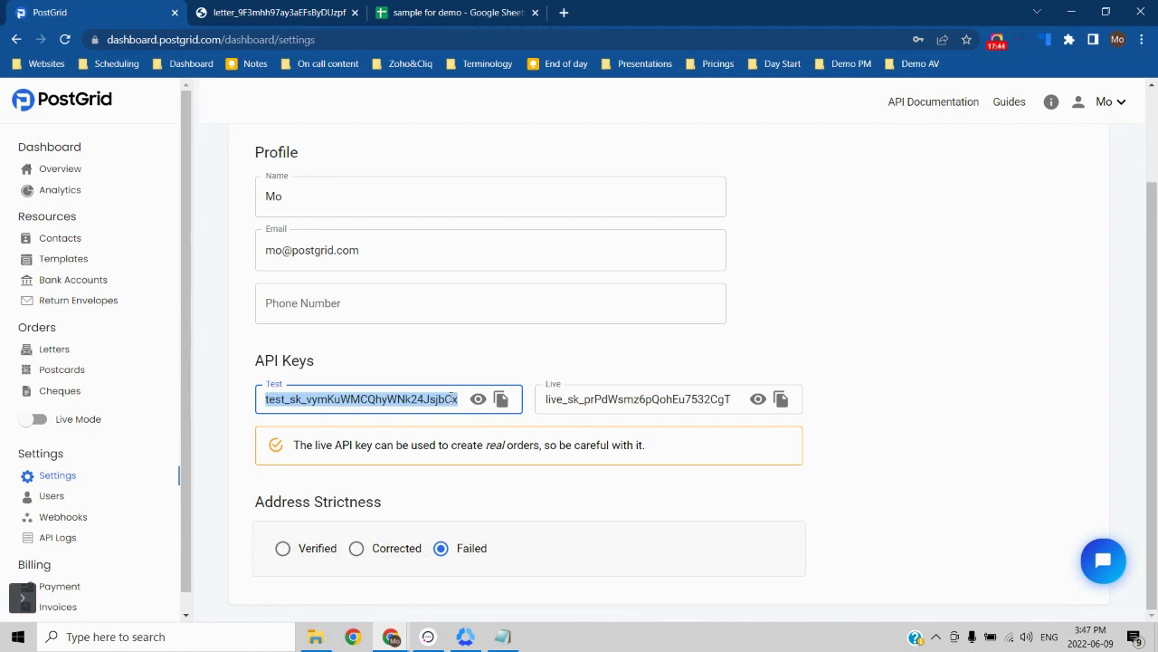
{"action": "left_click", "coordinate": [451, 398]}
{"action": "double_click", "coordinate": [577, 399]}
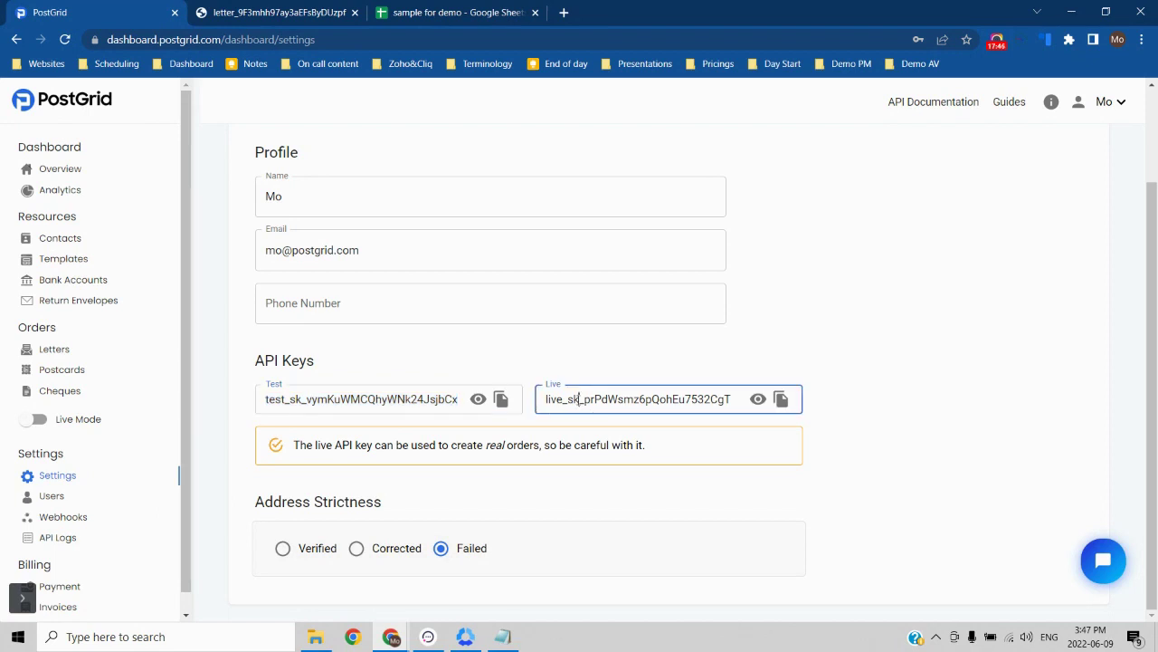
{"action": "left_click", "coordinate": [525, 377]}
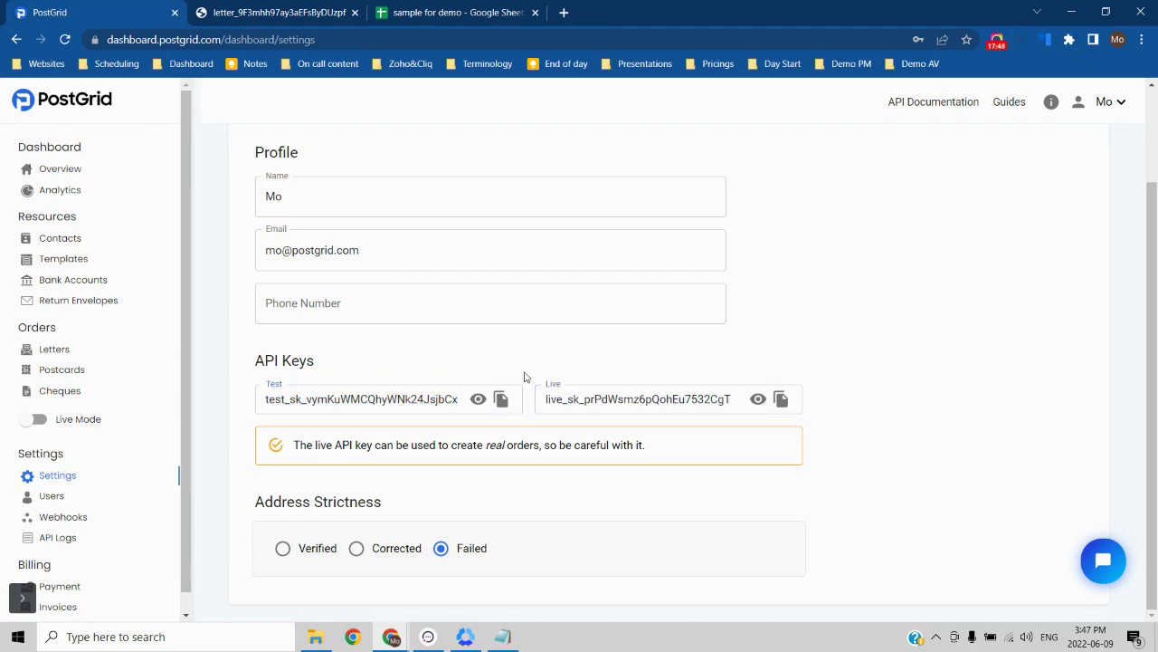